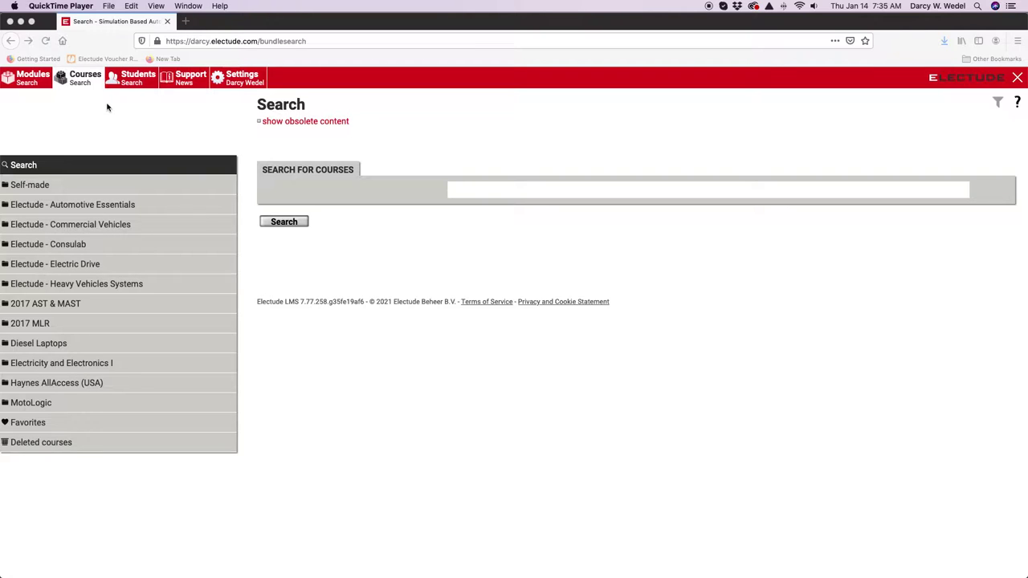
Open the Tests folder of VI. Electrical/Electronic systems within the ASE Content Areas modules.
click(32, 83)
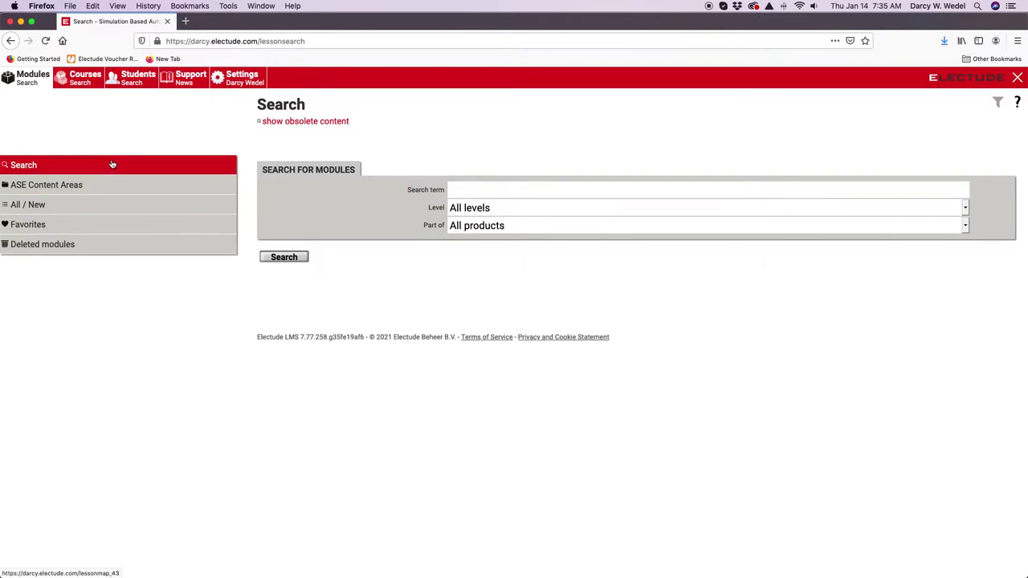
click(59, 189)
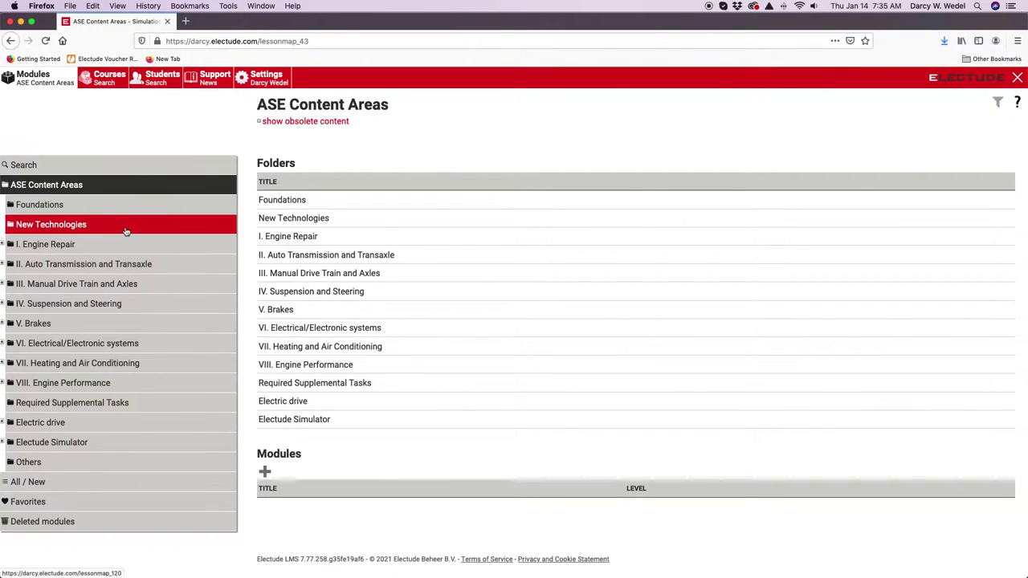
click(49, 347)
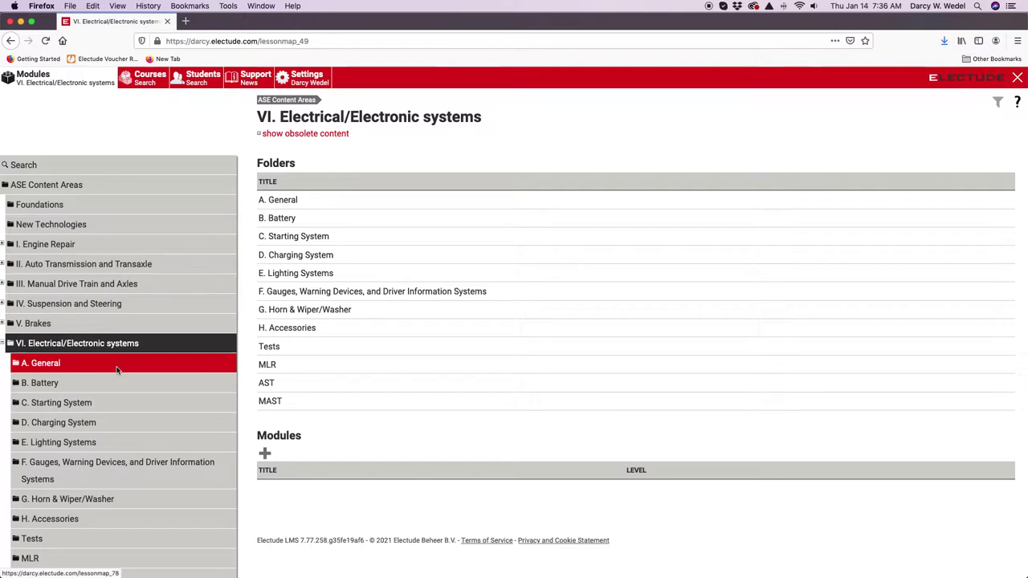
scroll(116, 369, down, 3)
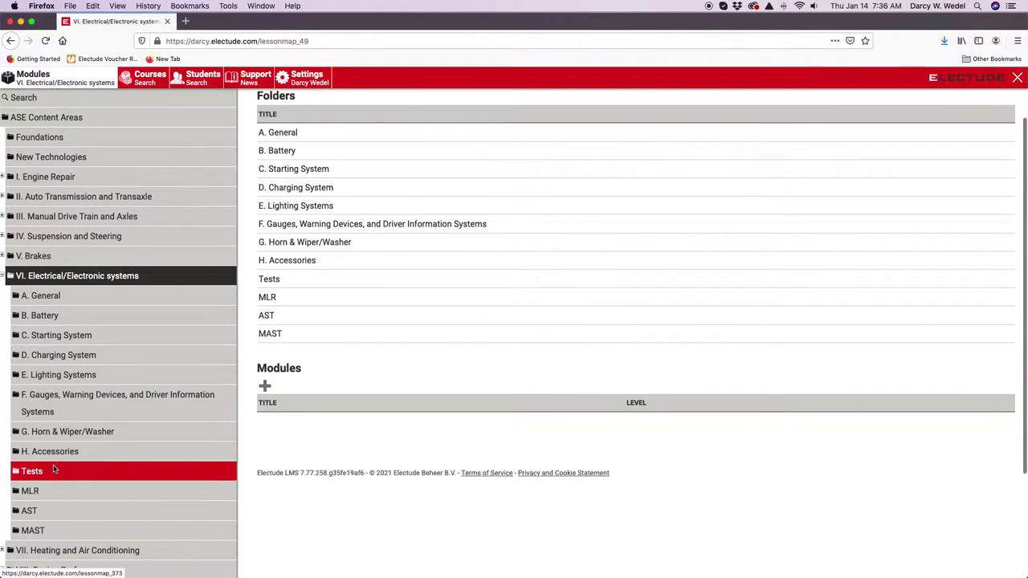
click(57, 477)
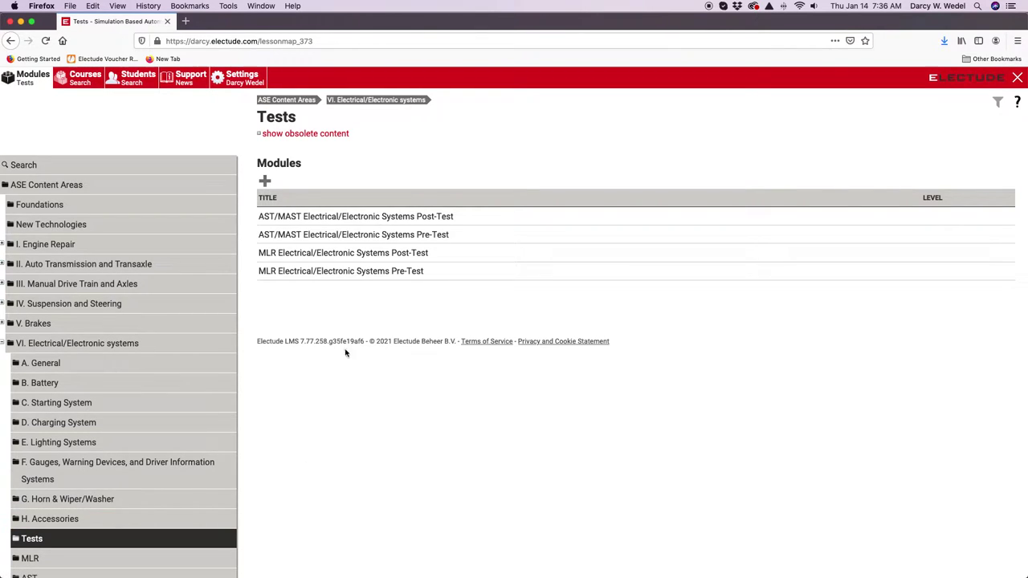
Start a new module of type test titled "Demo Test: DIY" in the Tests folder.
click(265, 182)
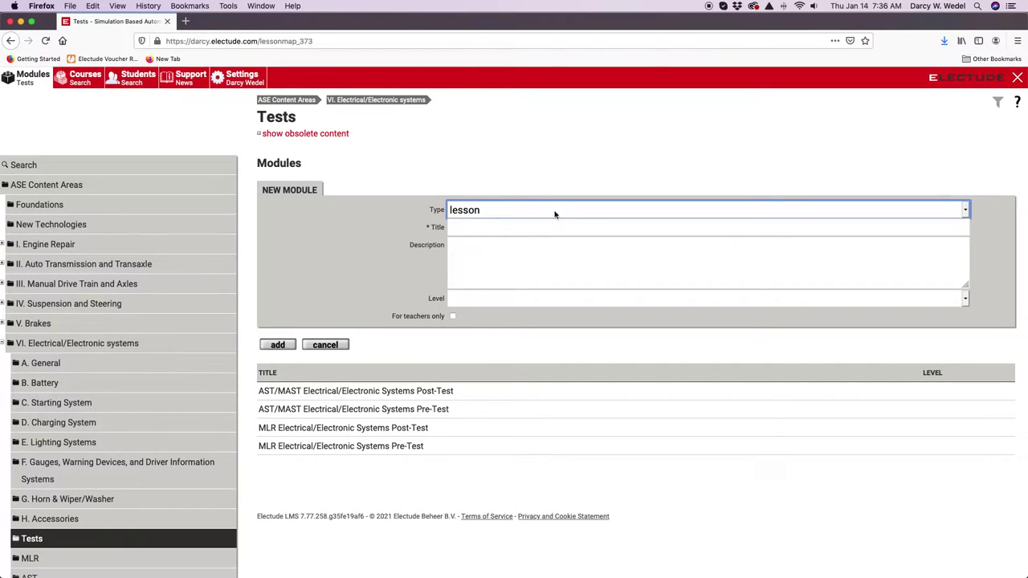
click(964, 211)
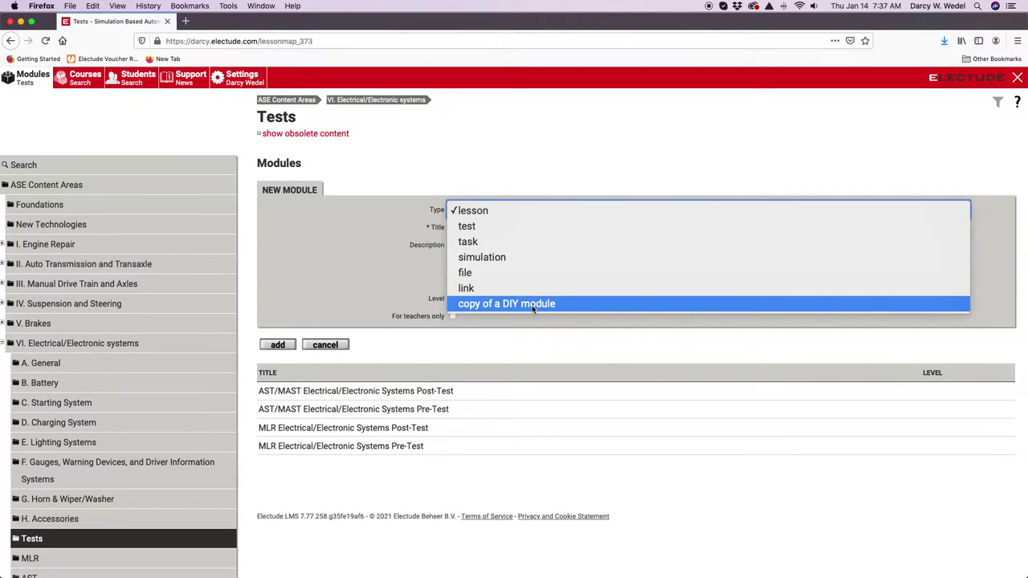
click(478, 228)
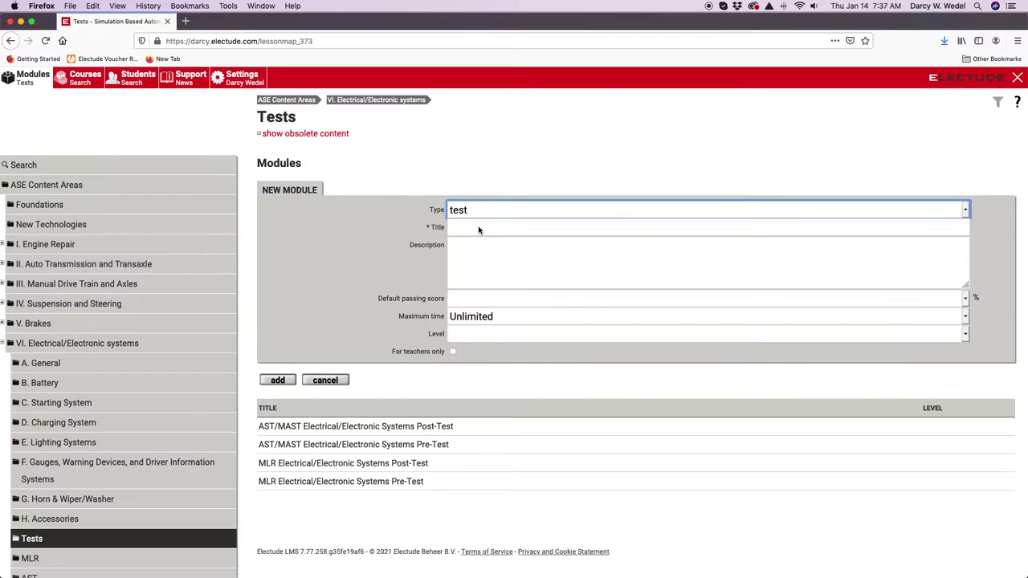
click(479, 231)
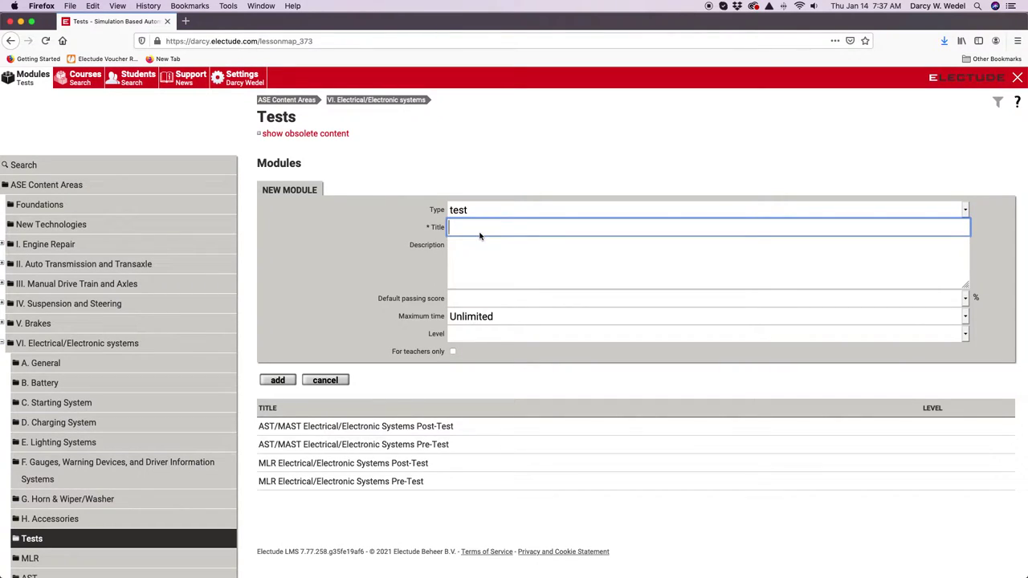
text(Demo Test: DIY)
click(470, 251)
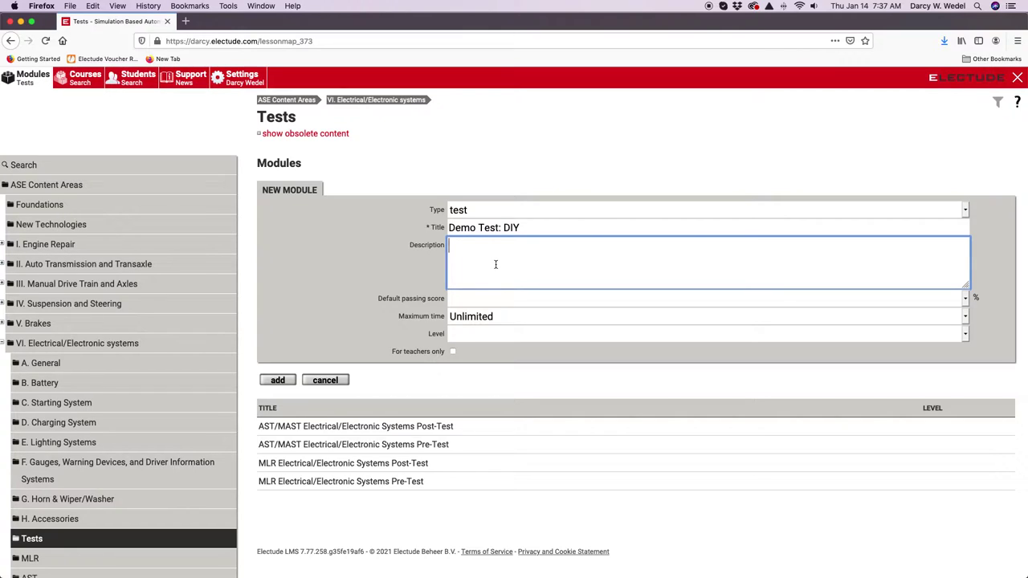
Set the new test's default passing score to 60%.
click(473, 299)
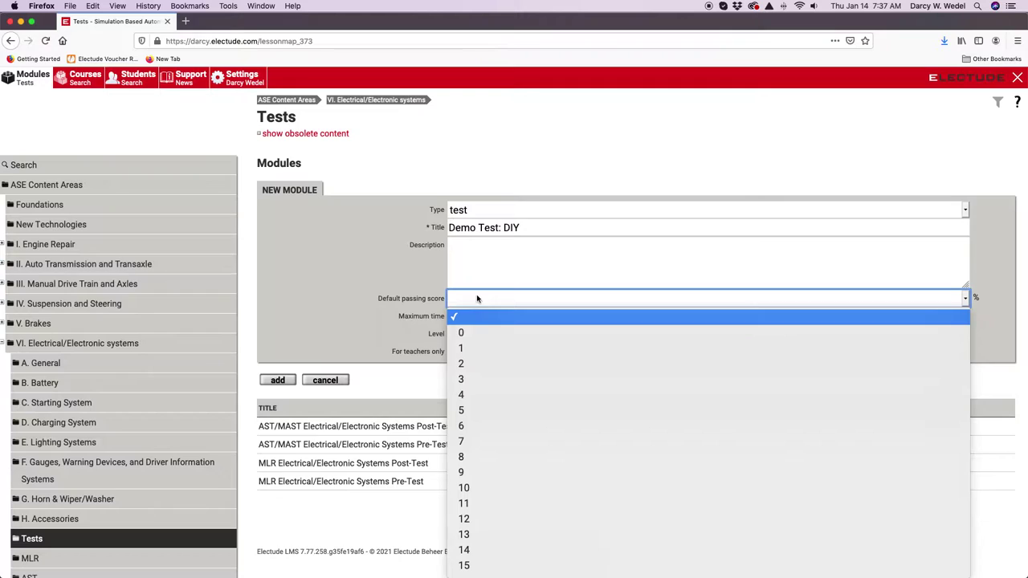
scroll(500, 379, down, 2)
scroll(500, 380, down, 7)
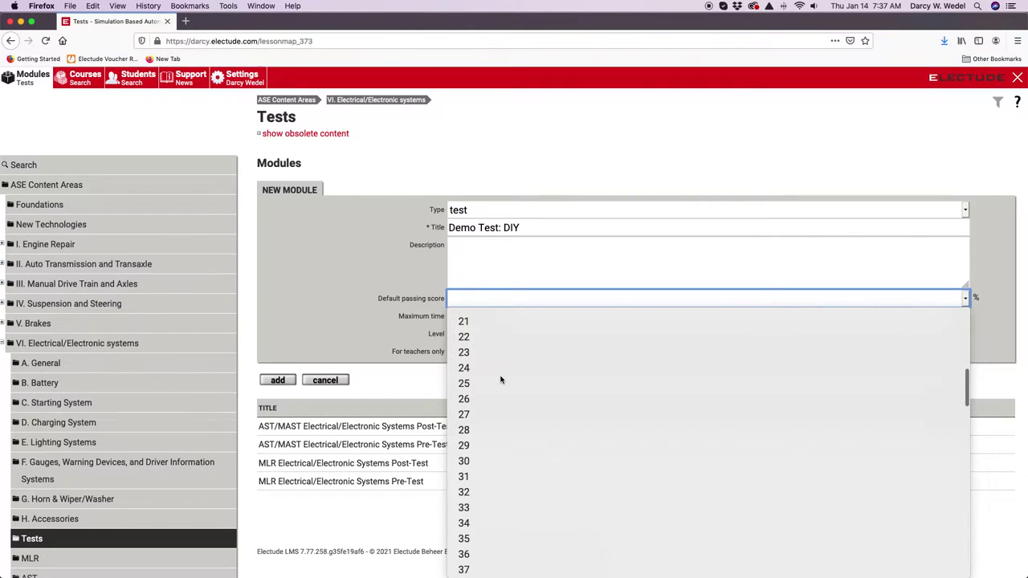
scroll(500, 380, down, 3)
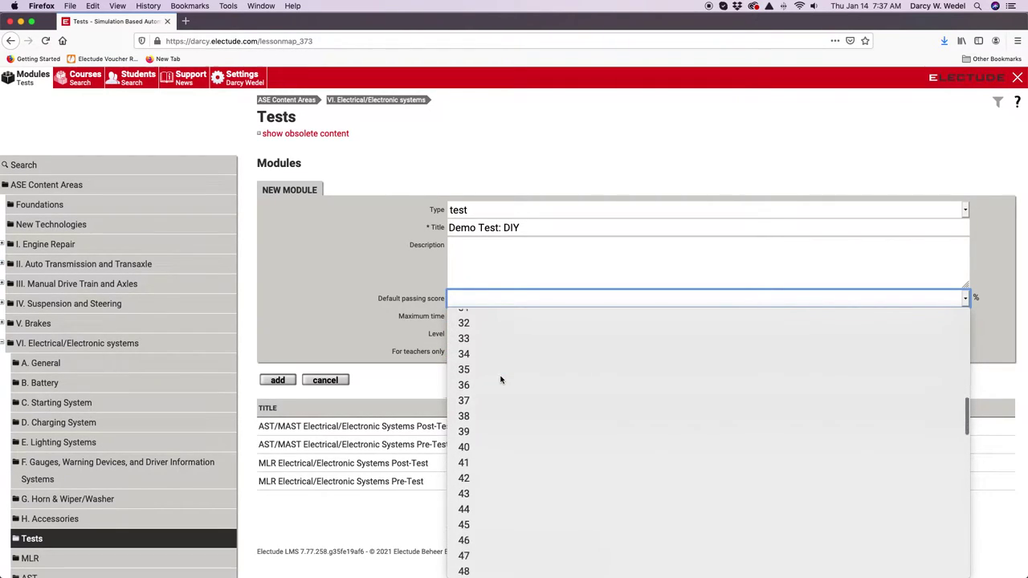
scroll(500, 380, down, 1)
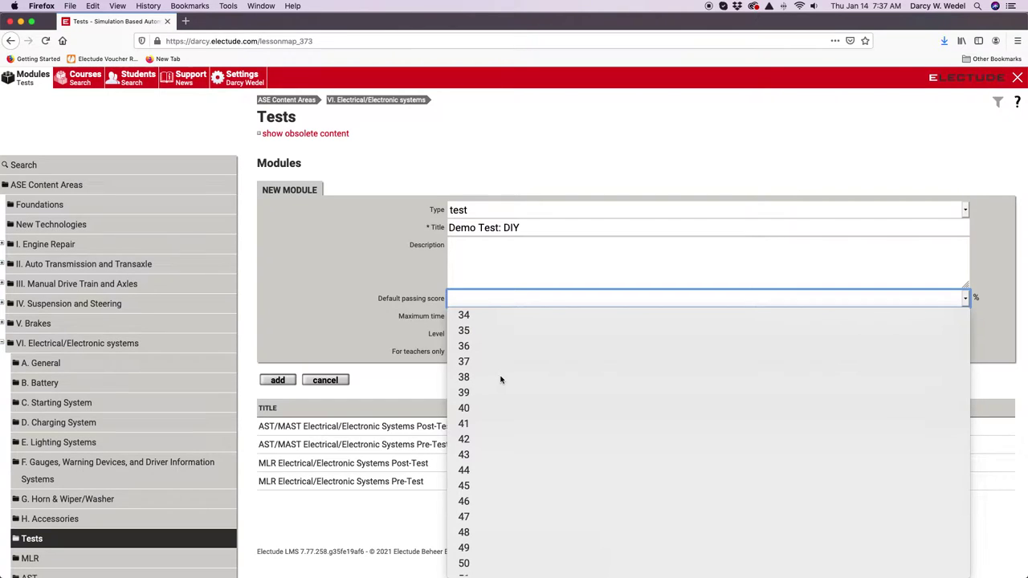
scroll(500, 380, down, 3)
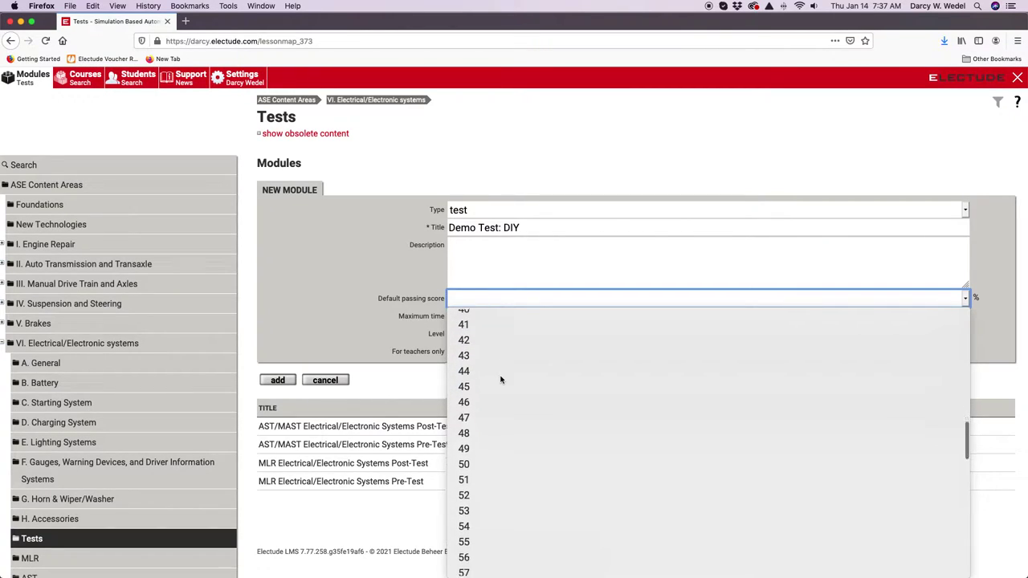
scroll(500, 380, down, 5)
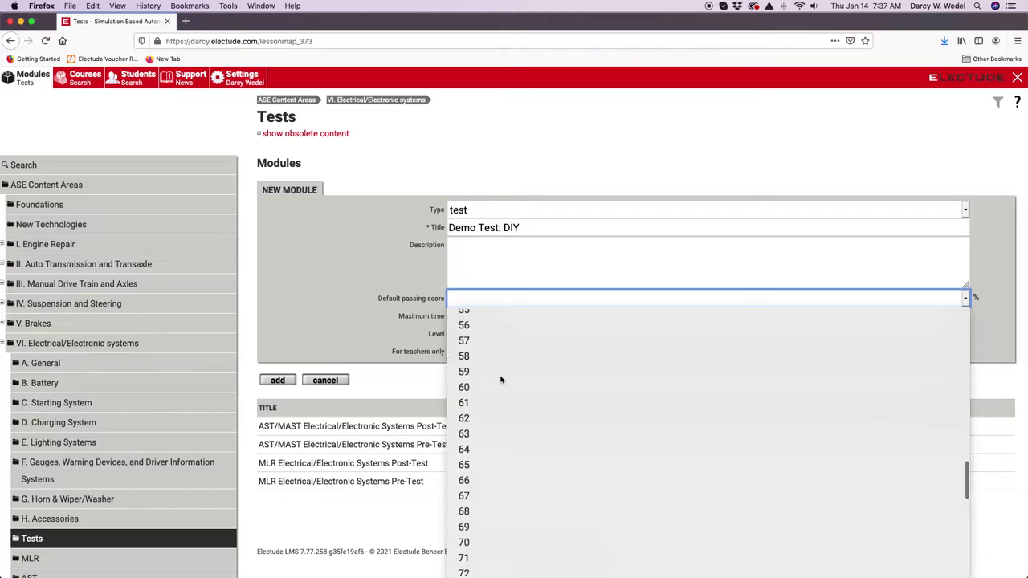
scroll(500, 380, up, 2)
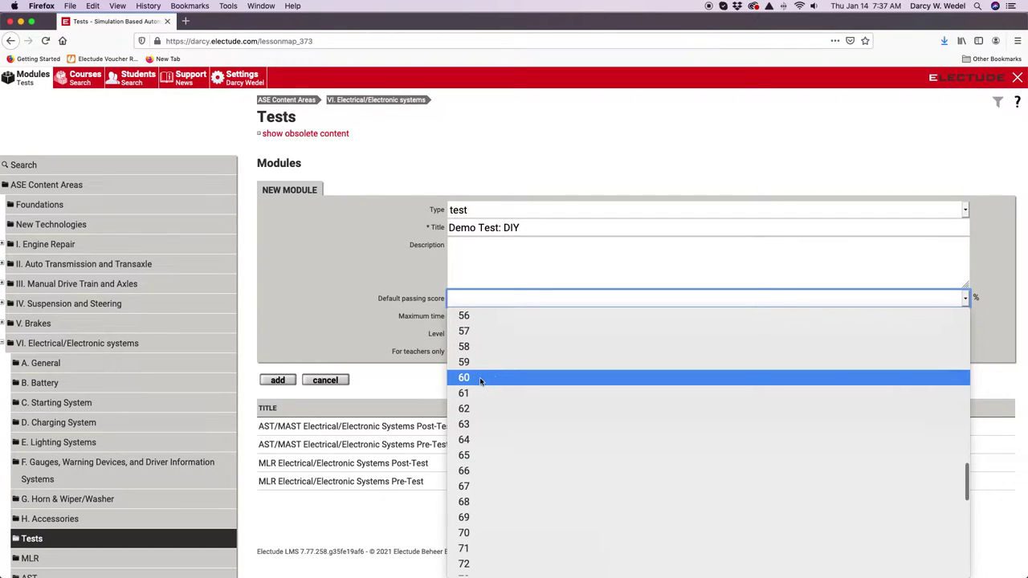
click(480, 379)
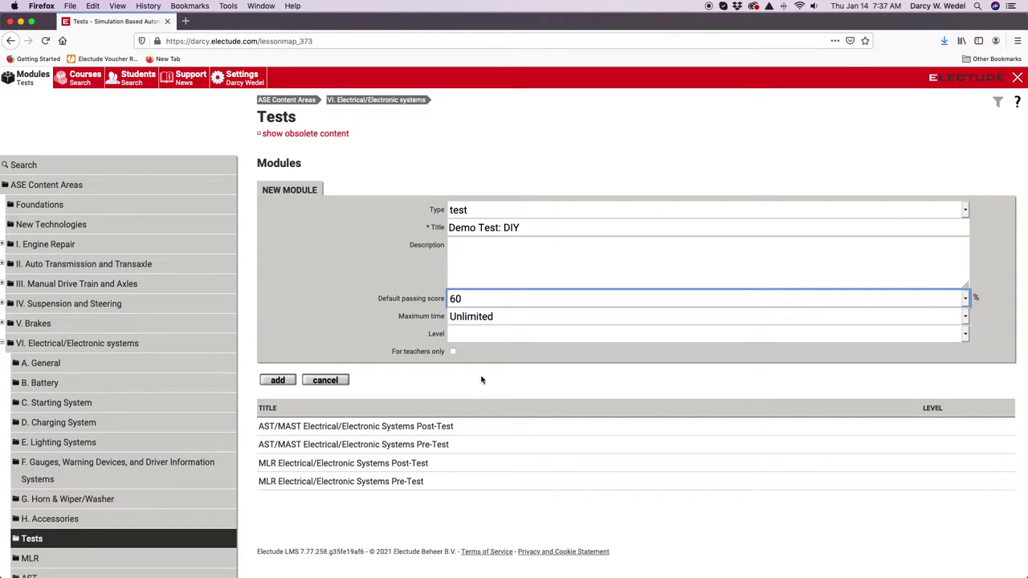
Limit the new test's maximum time to 00:20:00.
click(474, 319)
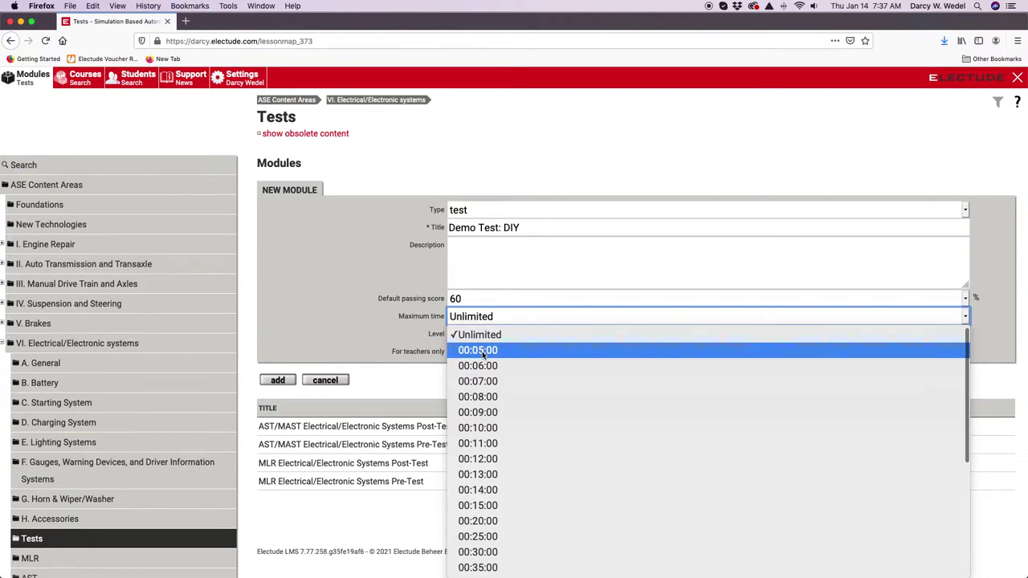
scroll(482, 353, down, 5)
scroll(483, 356, down, 2)
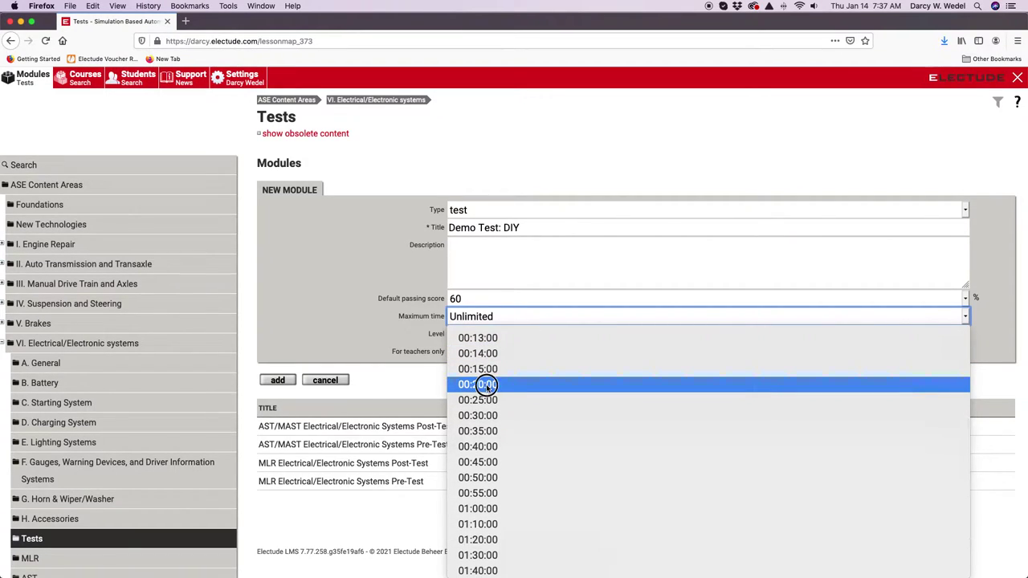
click(486, 384)
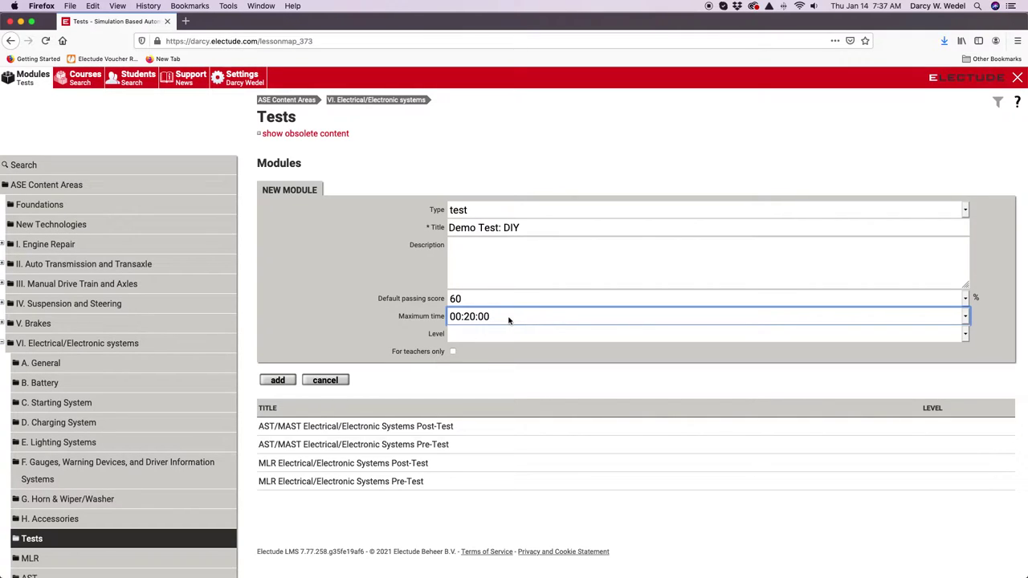
Set the test's level to Basics, leave it available to students, and add the module.
click(484, 336)
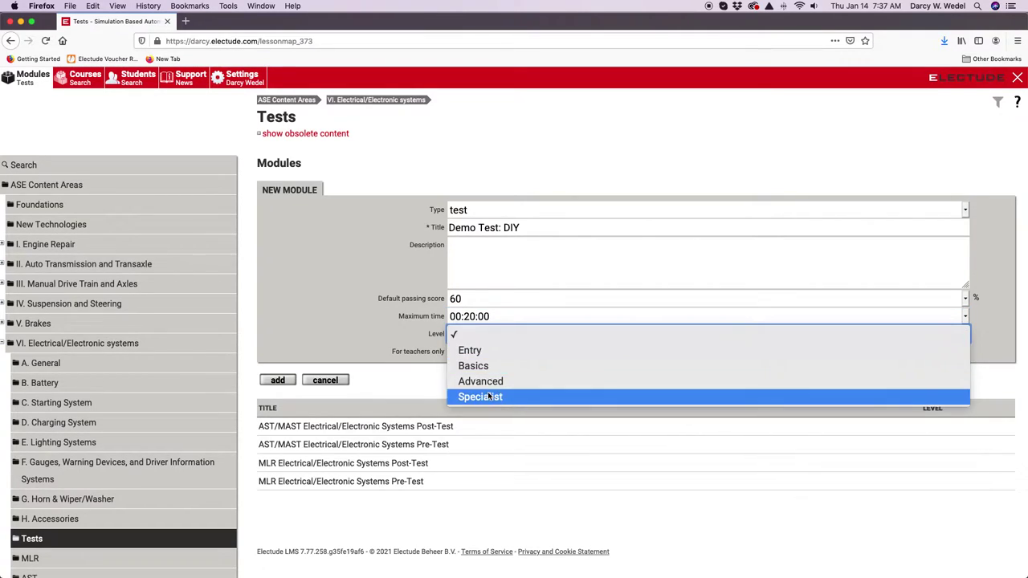
click(474, 365)
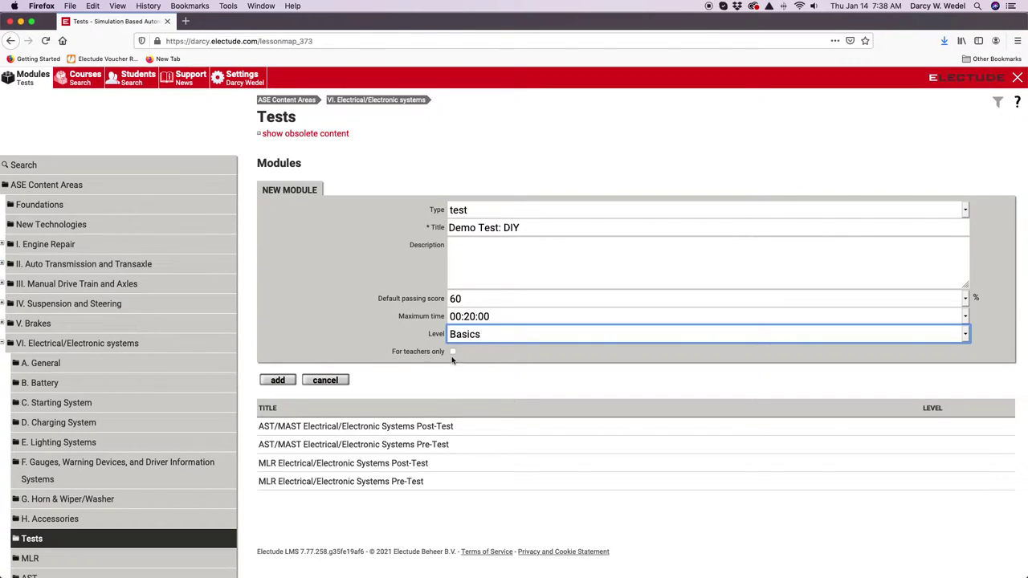
click(453, 351)
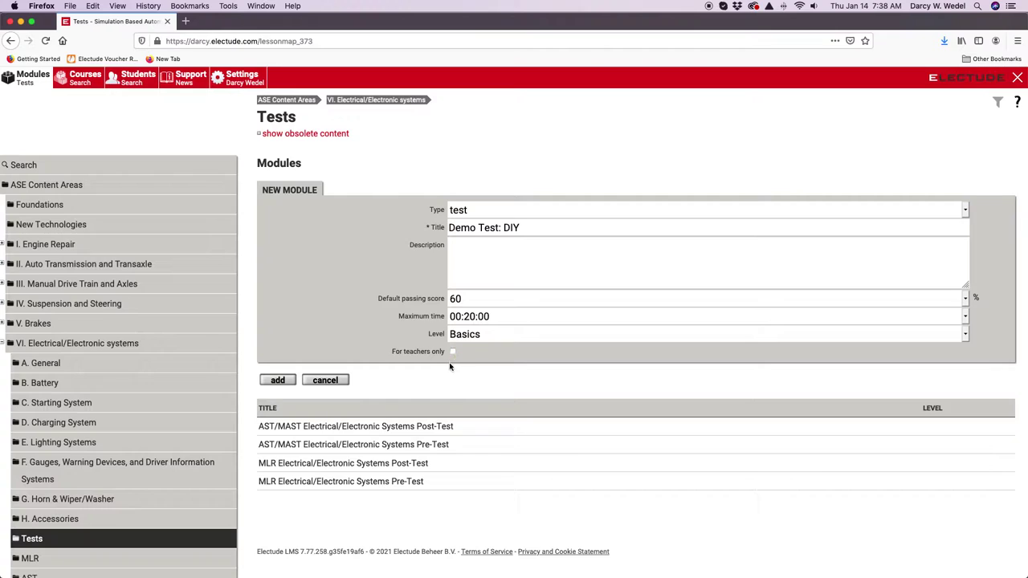
click(277, 379)
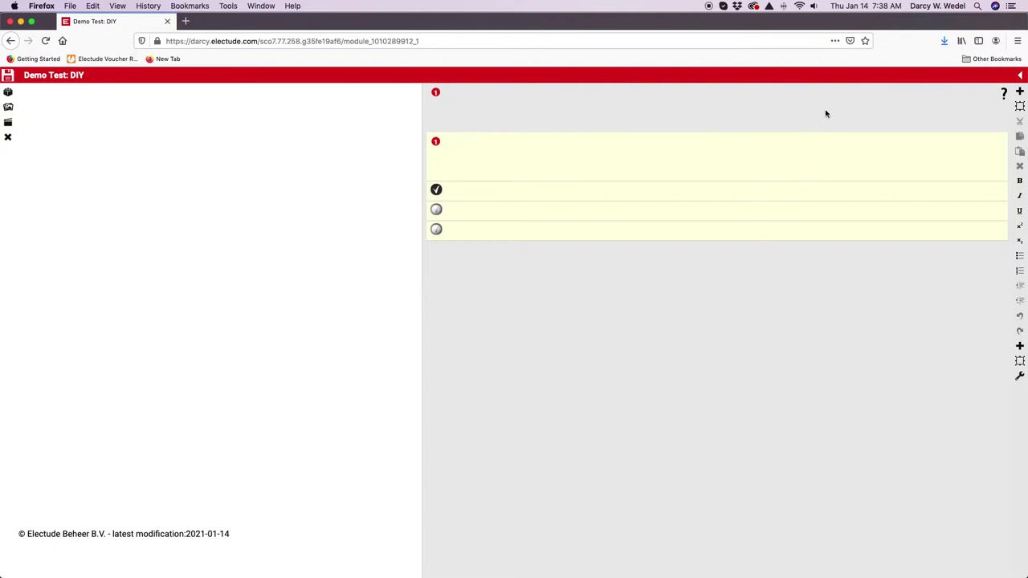
Enter "Instructions for the test......" as the introductory text of the test's first page.
click(484, 111)
text(IN)
key(BackSpace)
key(BackSpace)
key(BackSpace)
key(BackSpace)
key(BackSpace)
text(Instructions for hte)
key(BackSpace)
text(the test......)
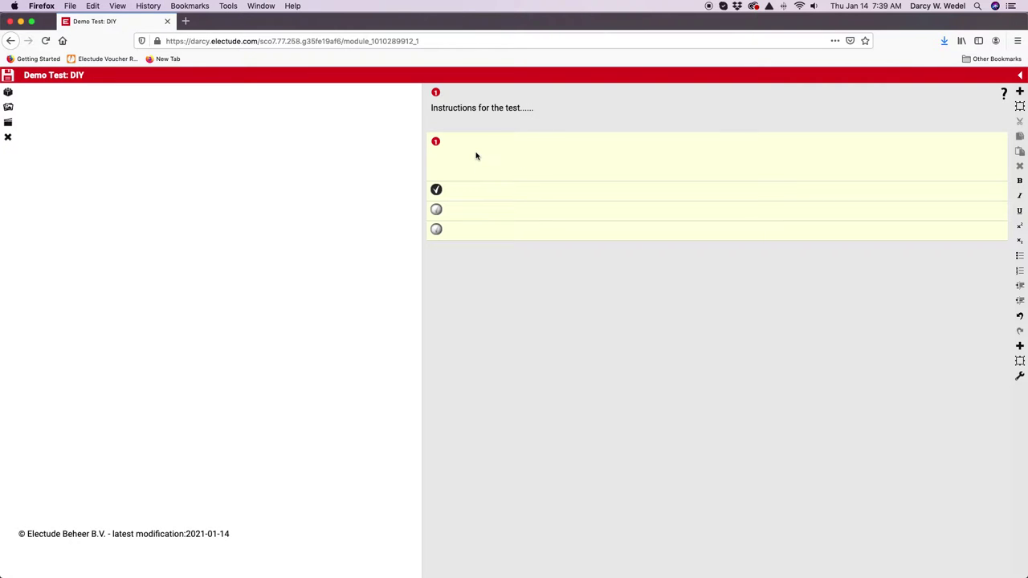
Enter "Type question here." as the first question and "place correct answer here." as its correct answer.
click(447, 155)
text(Ty)
text(pe question her)
text(place correc)
text(t answer)
text( here.)
Fill both wrong answer options of the first question with "incorrect" and save the test.
click(463, 213)
text(incorrect)
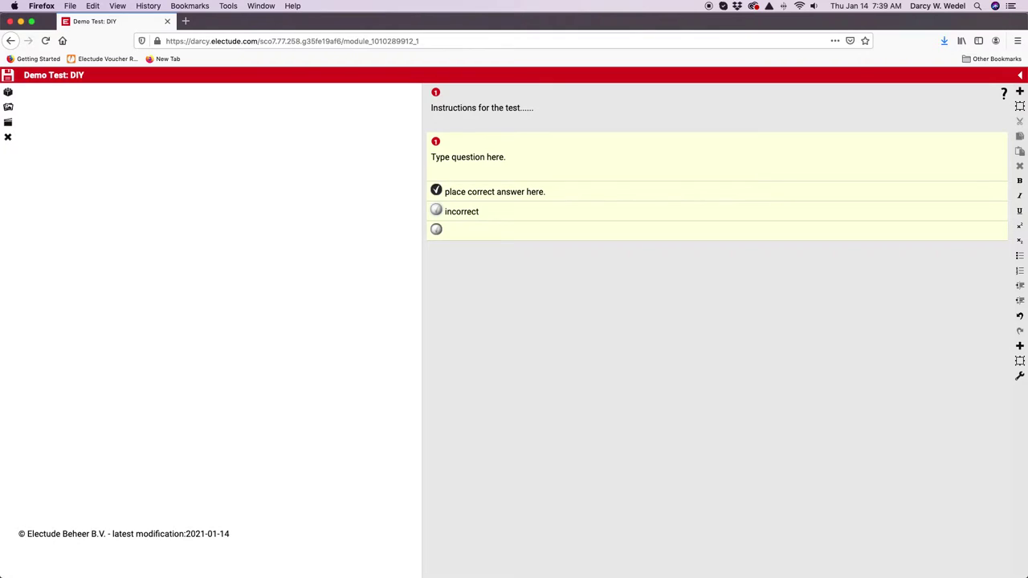
click(461, 232)
text(incorrect)
click(7, 77)
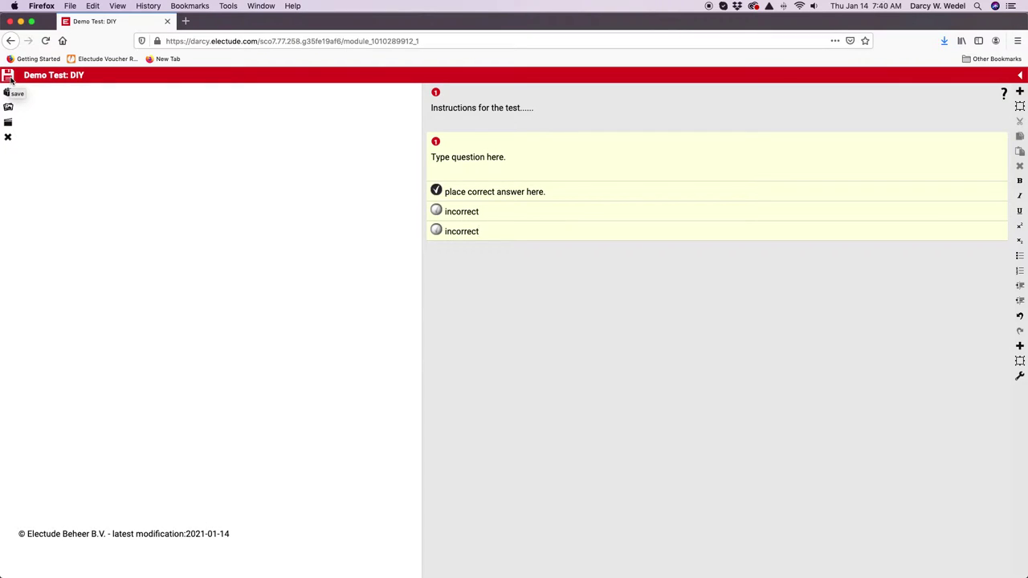
click(10, 77)
Add a second page to the test and return to the first page.
click(1020, 93)
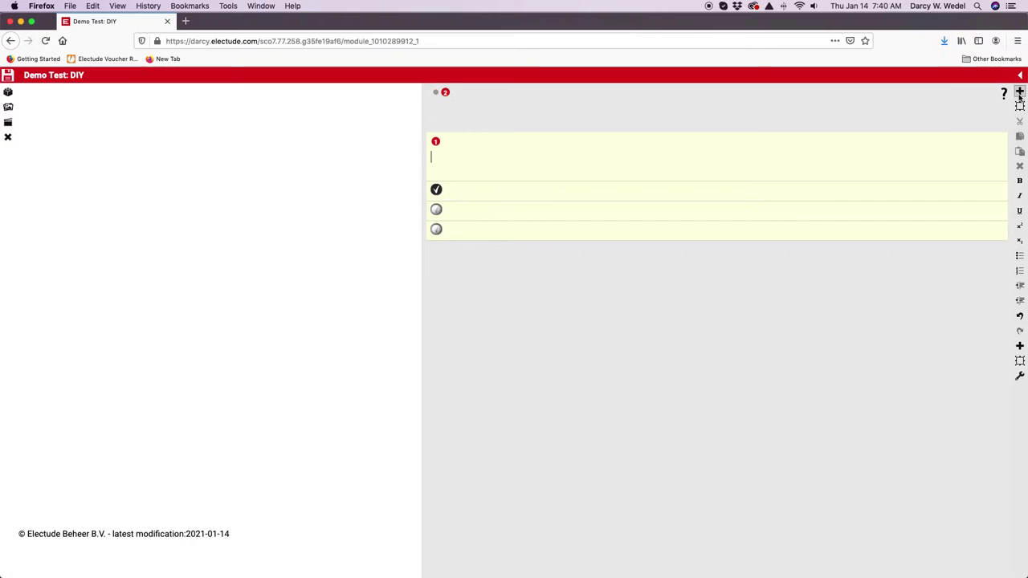
click(436, 94)
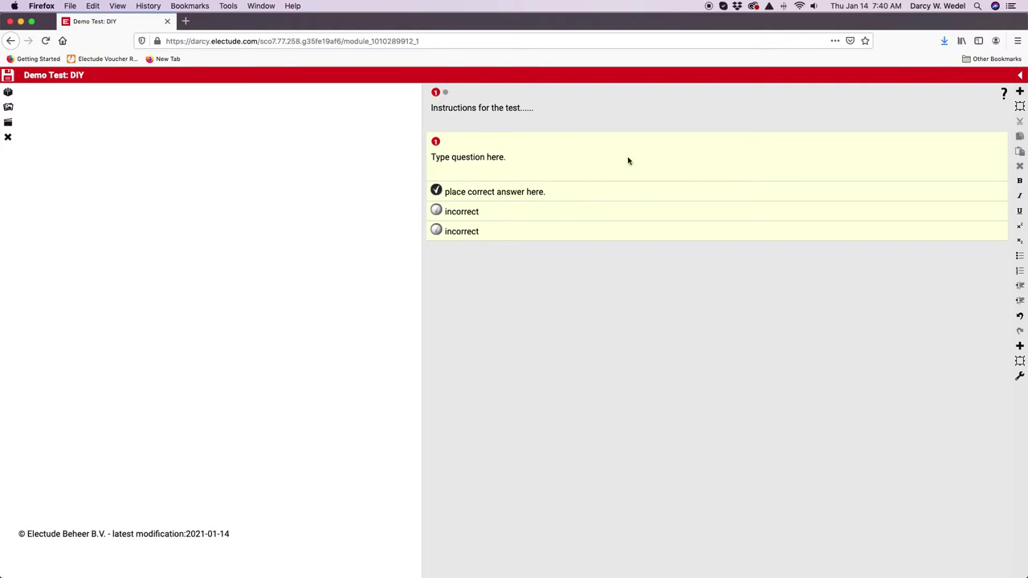
Add four more blank questions to the first page of the test.
click(1019, 346)
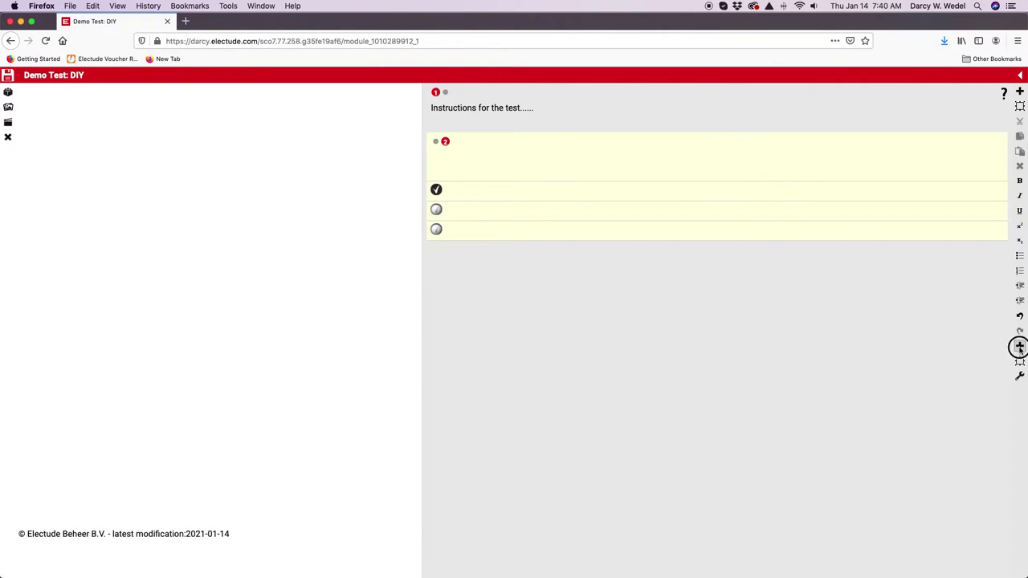
click(1019, 346)
click(1020, 347)
click(1020, 346)
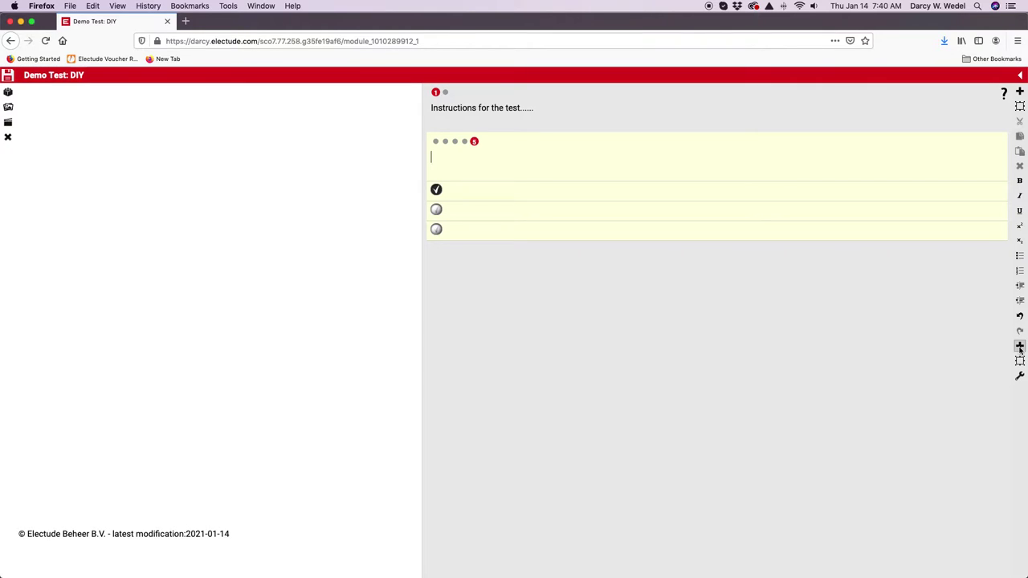
Delete the blank second page of the test.
click(445, 94)
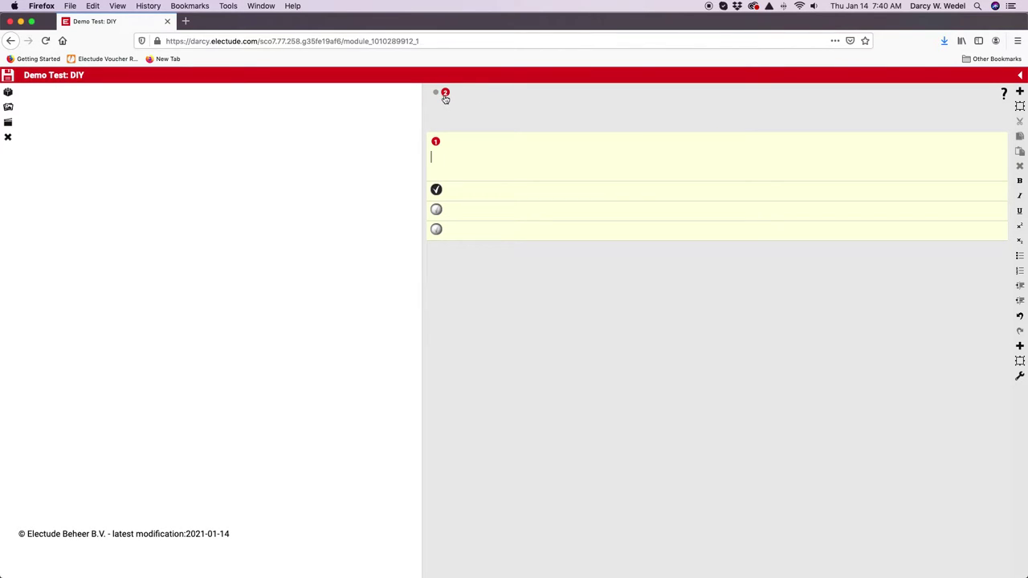
click(1018, 107)
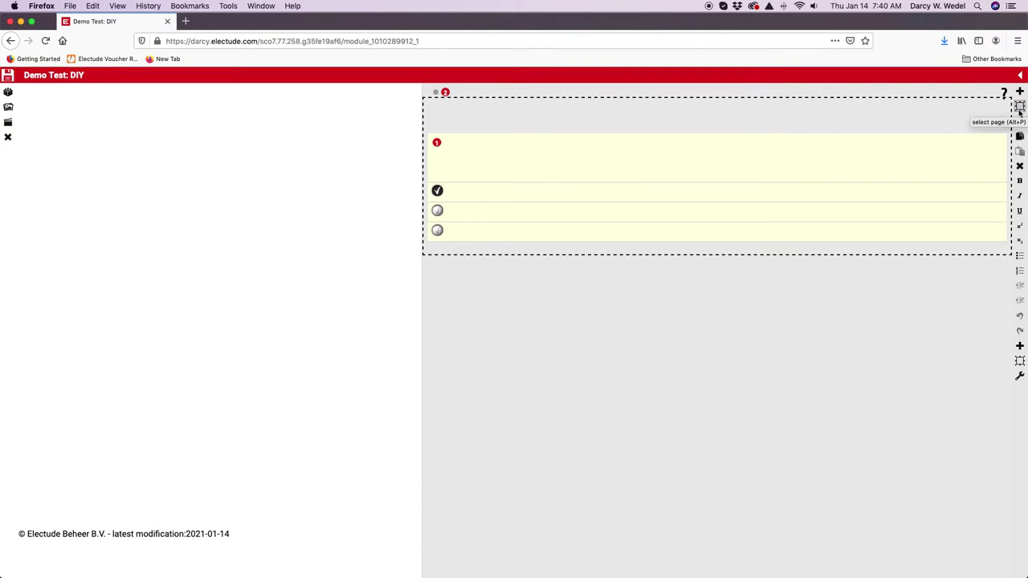
click(1020, 166)
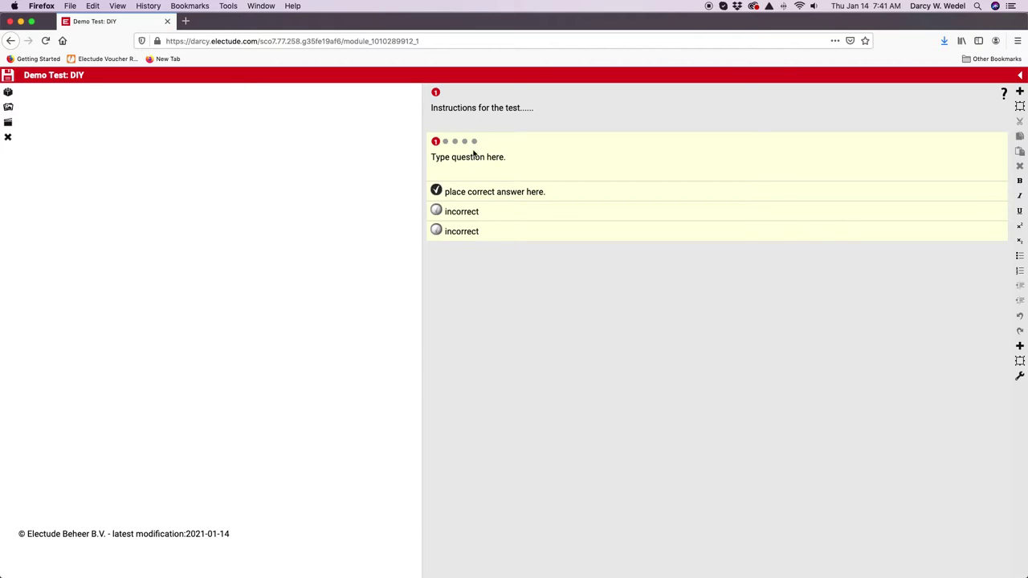
Delete the blank fifth question from the test page.
click(474, 142)
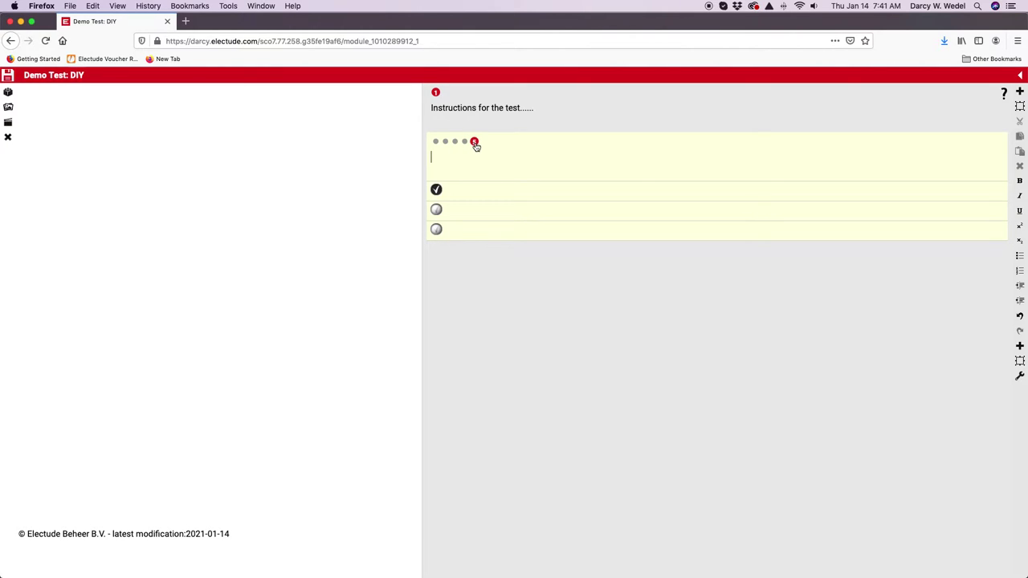
click(1020, 362)
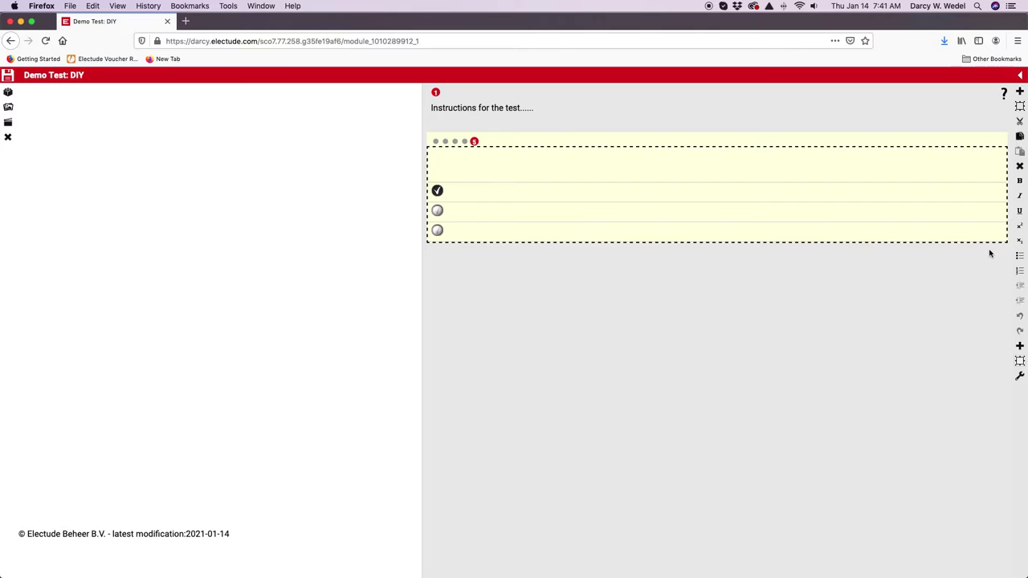
click(1019, 168)
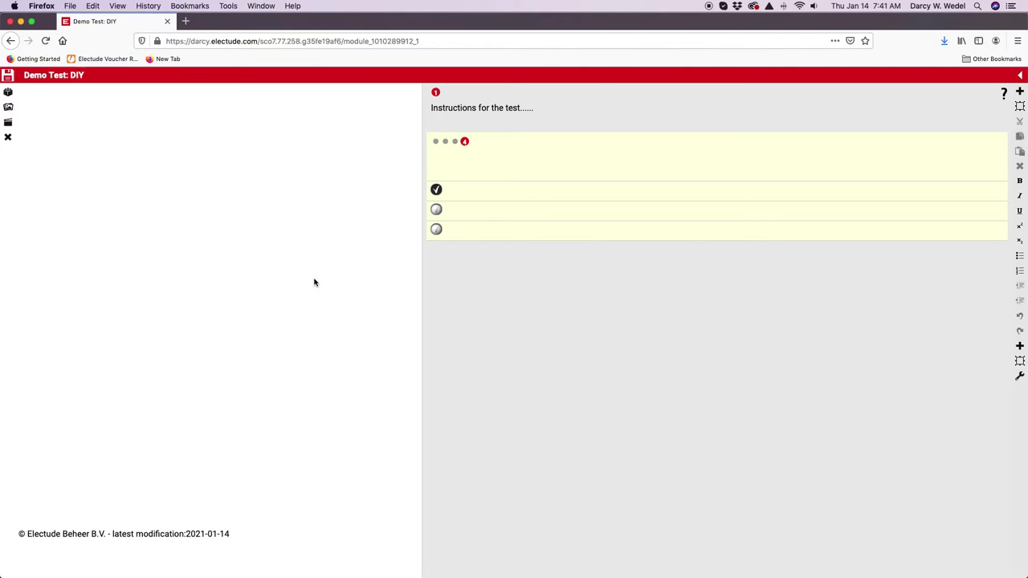
Insert the car network animation with the CAN-H and CAN-L scope traces from the "CAN Bus: Diagnosis" lesson into question four.
click(9, 94)
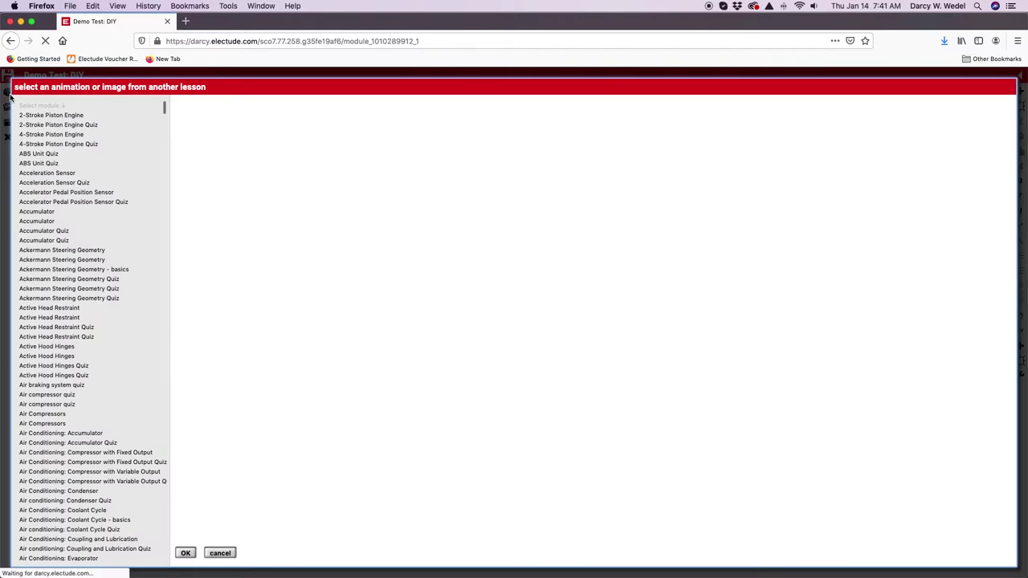
scroll(75, 147, down, 5)
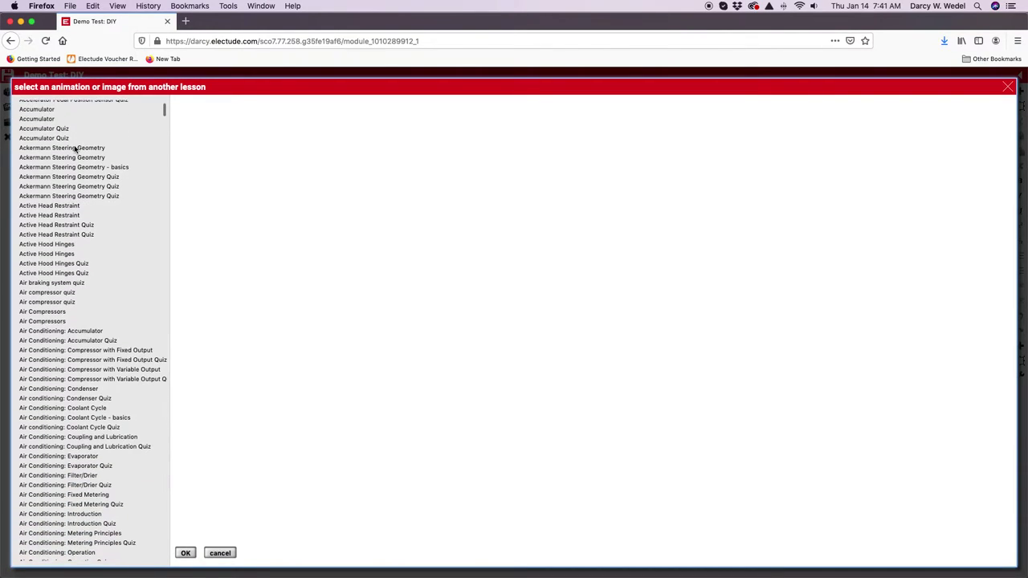
scroll(75, 148, down, 4)
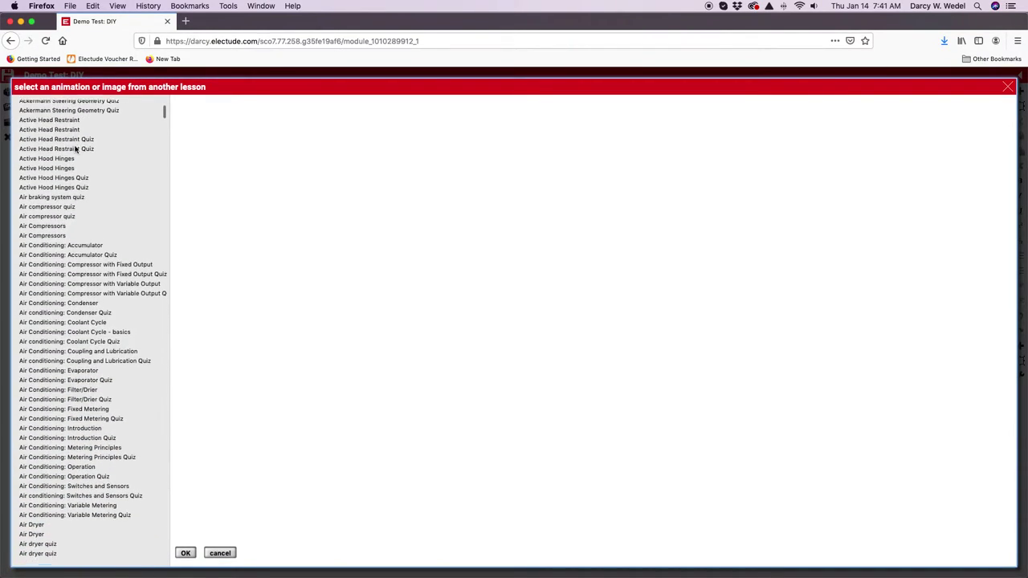
scroll(76, 147, down, 11)
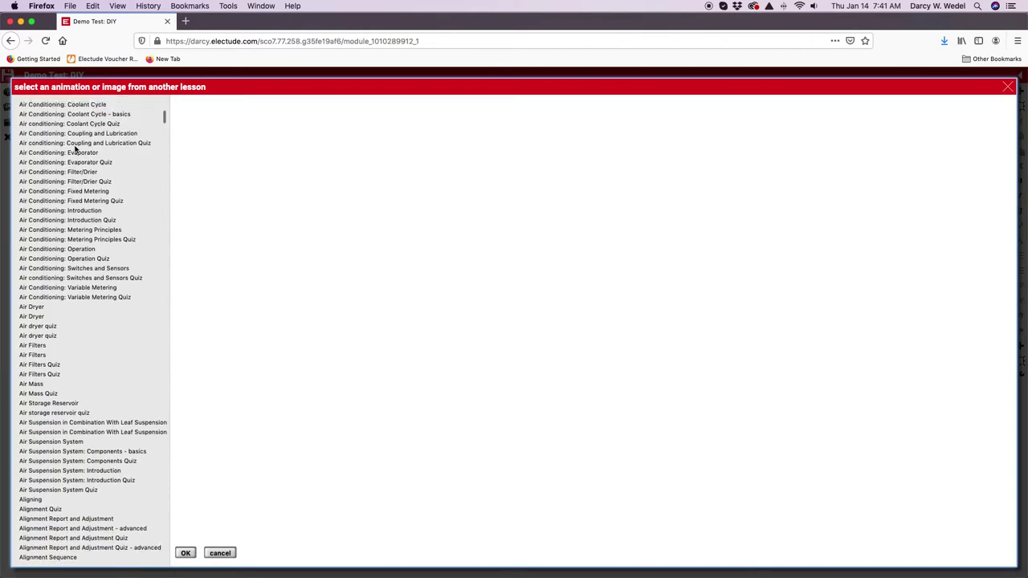
scroll(76, 148, down, 20)
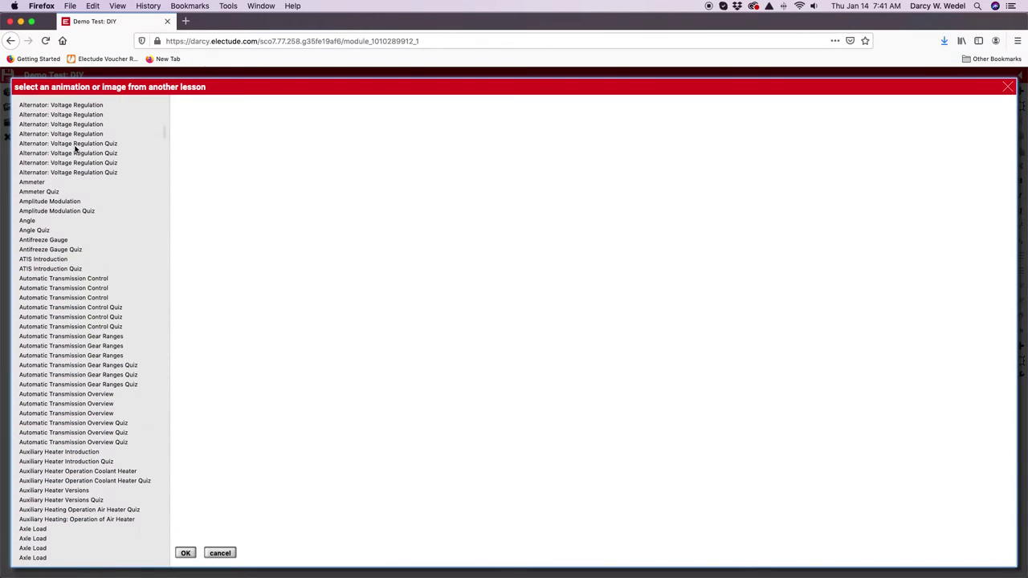
scroll(76, 148, down, 20)
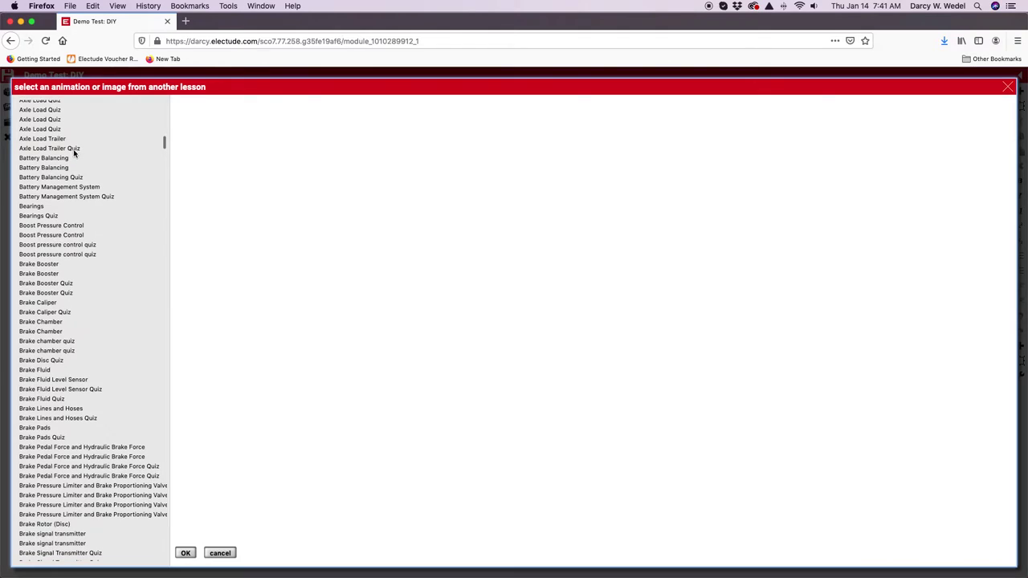
scroll(74, 156, down, 20)
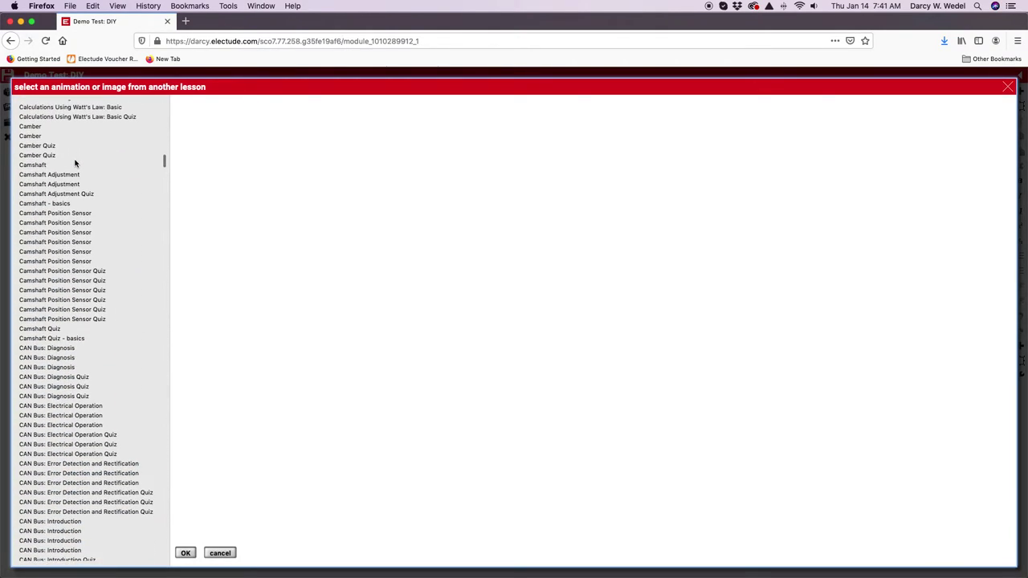
scroll(76, 169, down, 2)
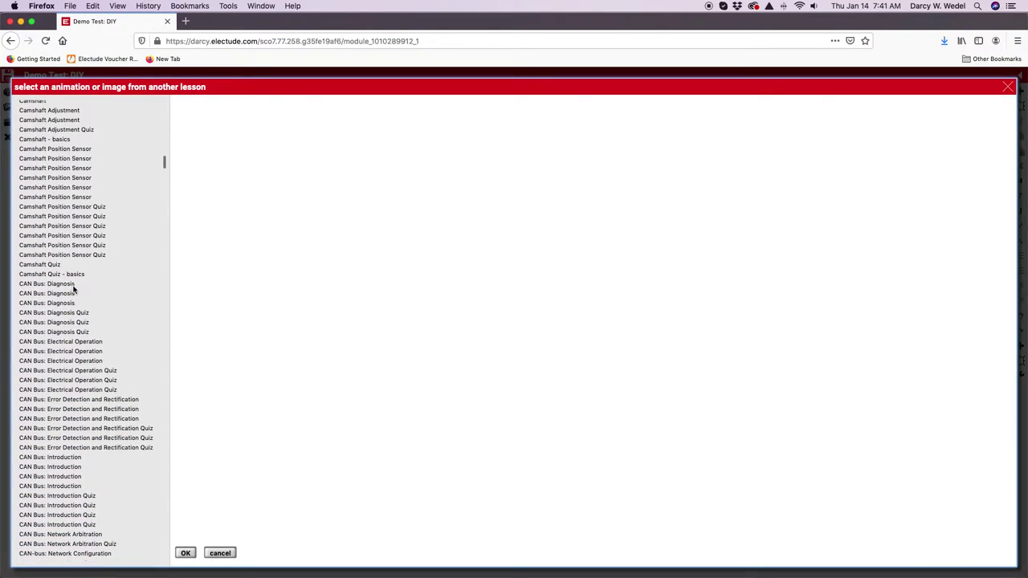
click(73, 286)
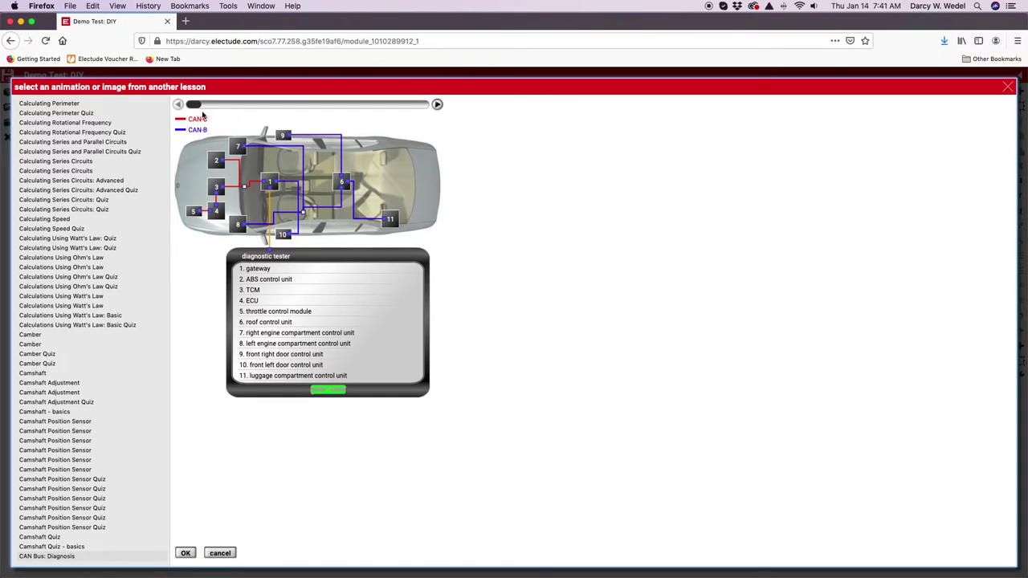
click(437, 105)
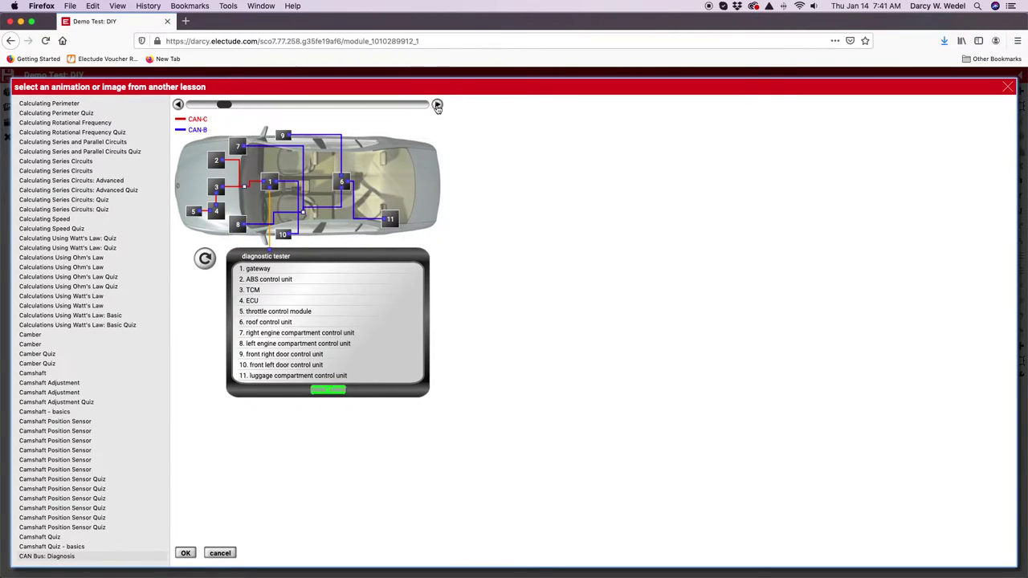
click(437, 105)
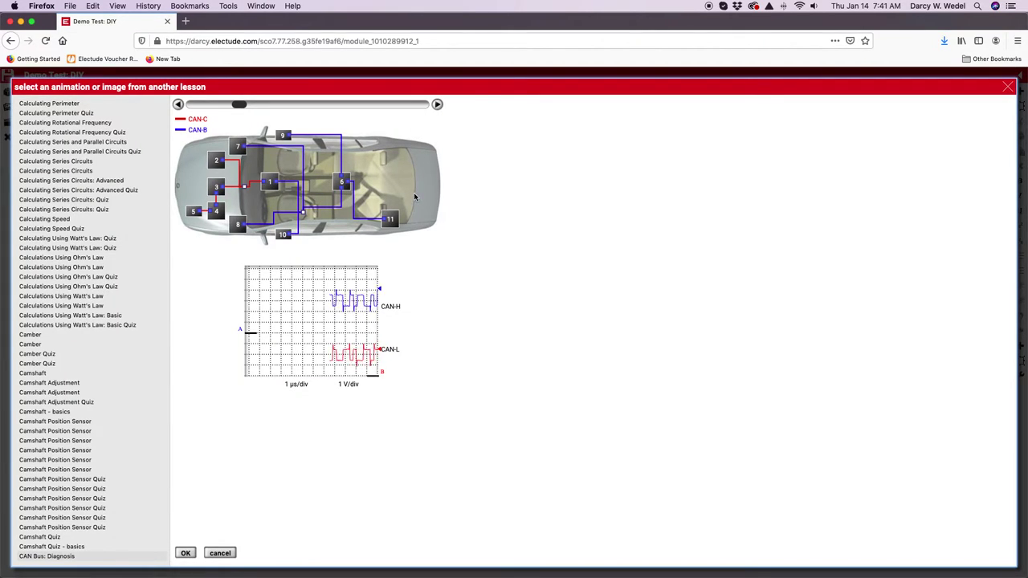
click(184, 553)
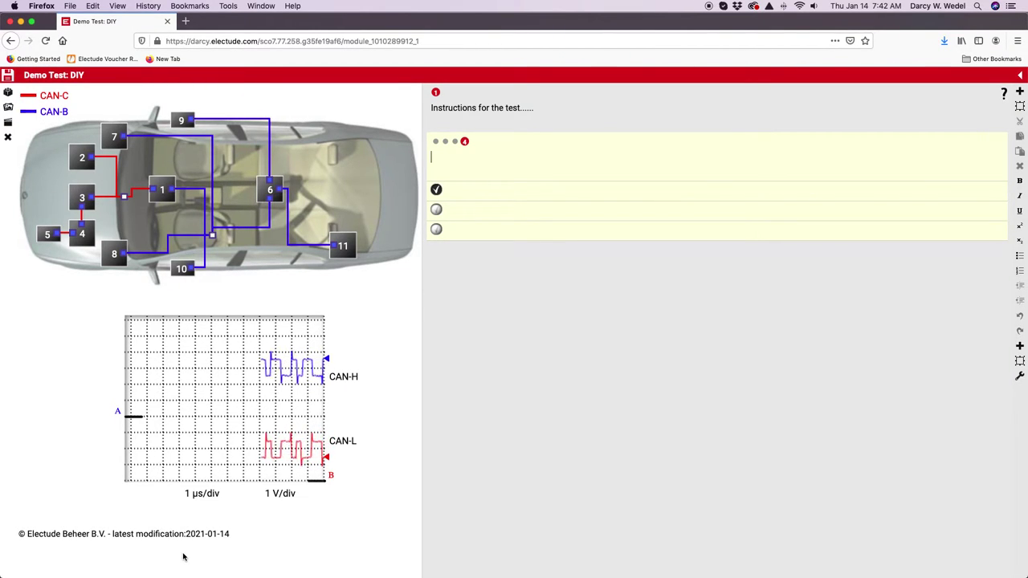
Pick the two-resistor circuit from the "Calculating Series Circuits" lesson as the animation for question one.
click(455, 142)
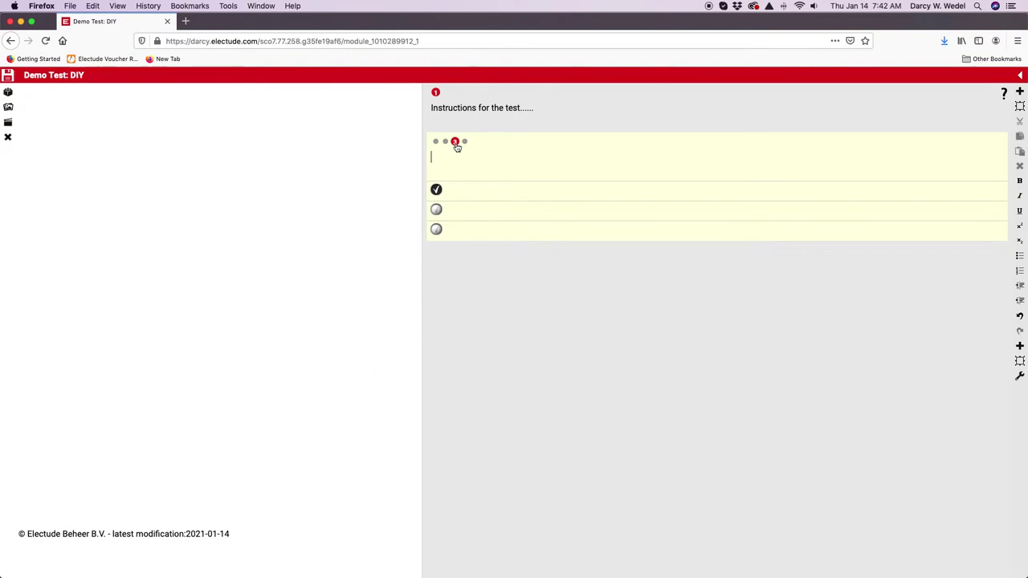
click(435, 142)
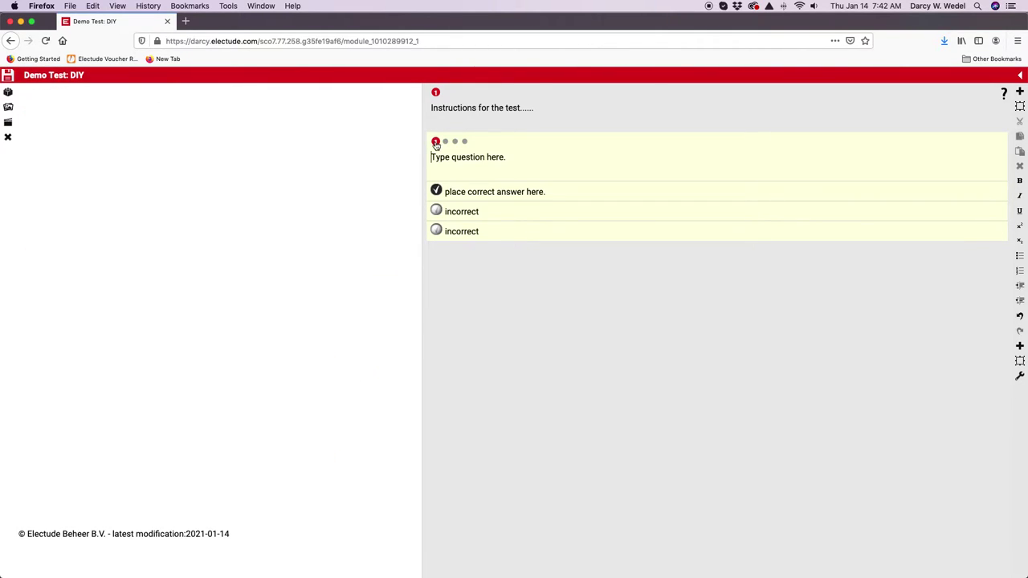
click(8, 94)
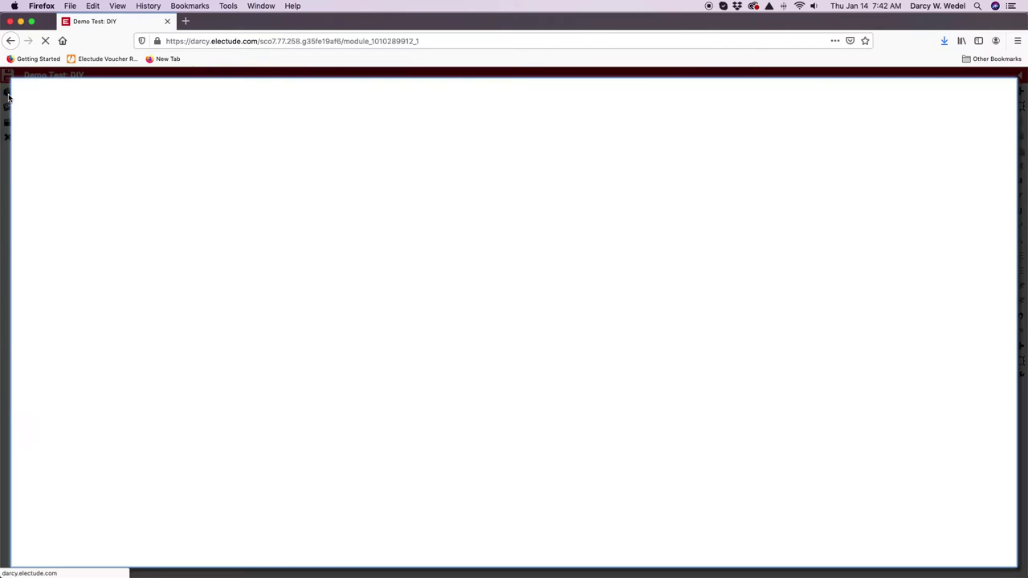
click(80, 161)
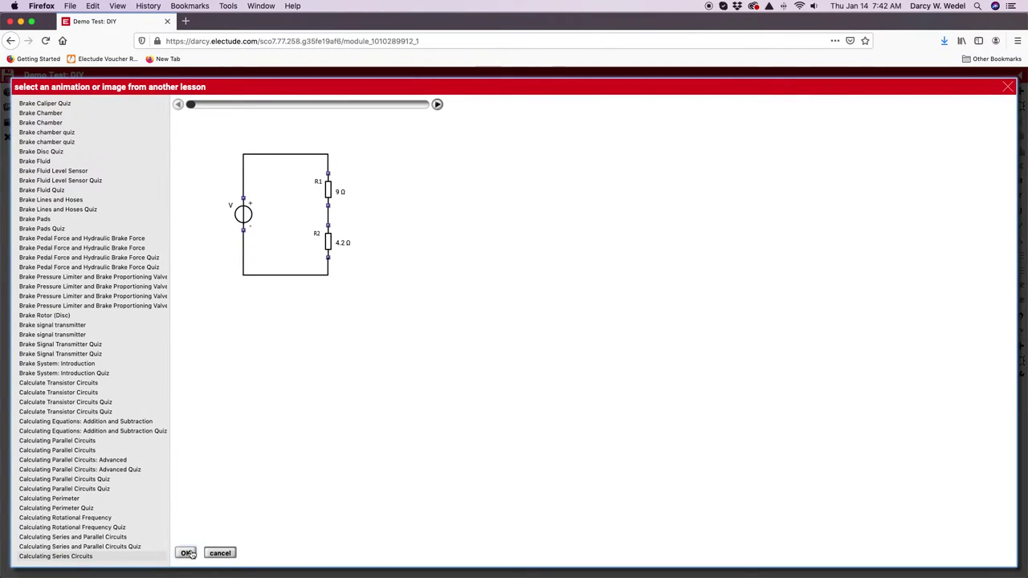
click(186, 553)
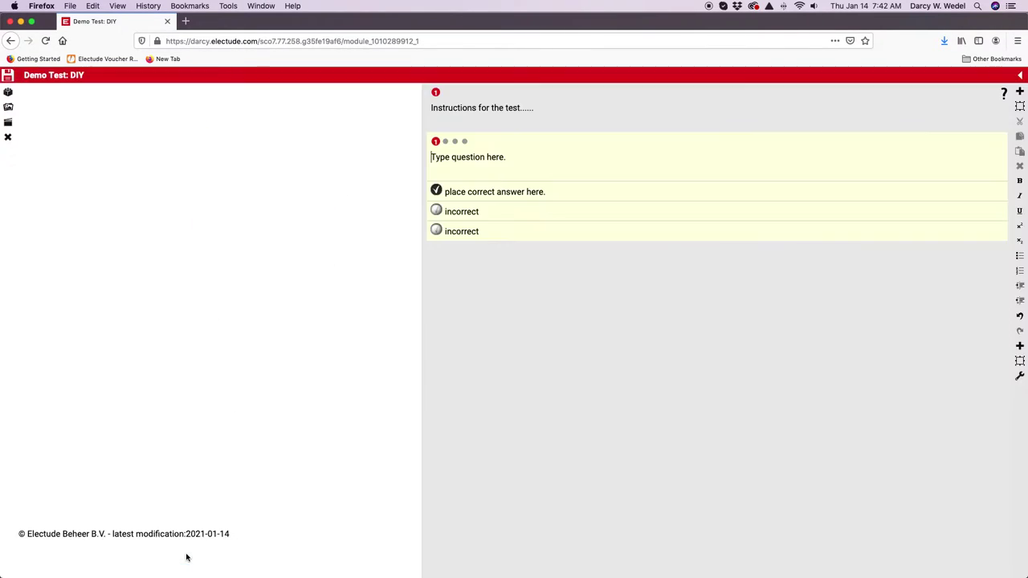
Add four more blank questions after question four, which holds the CAN bus animation.
click(446, 142)
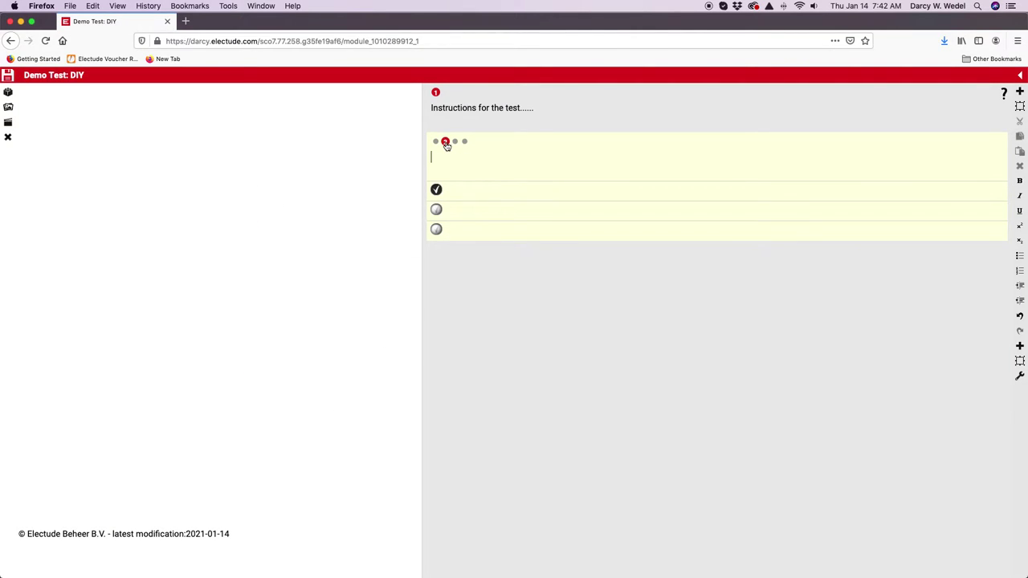
click(465, 142)
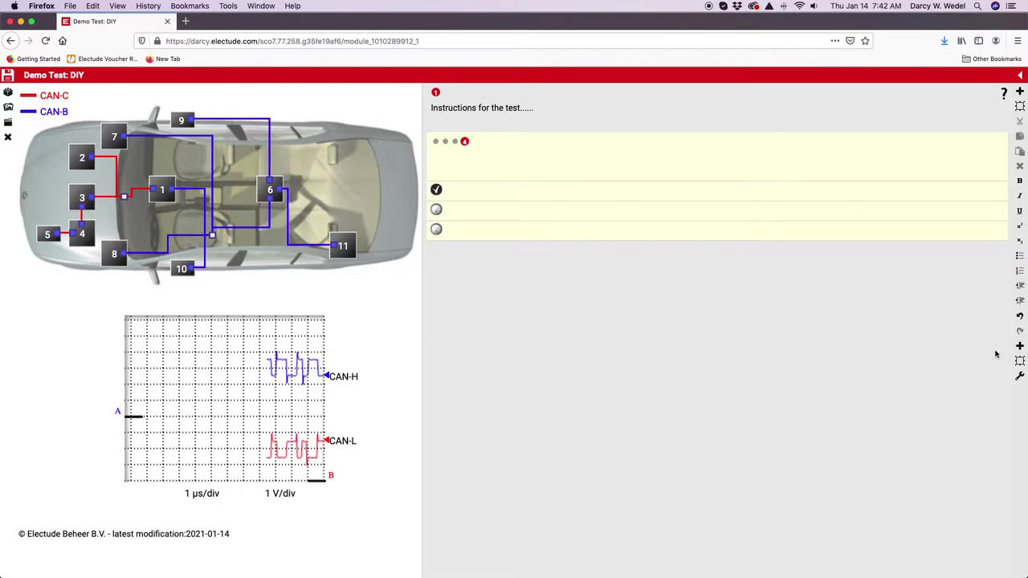
click(1019, 346)
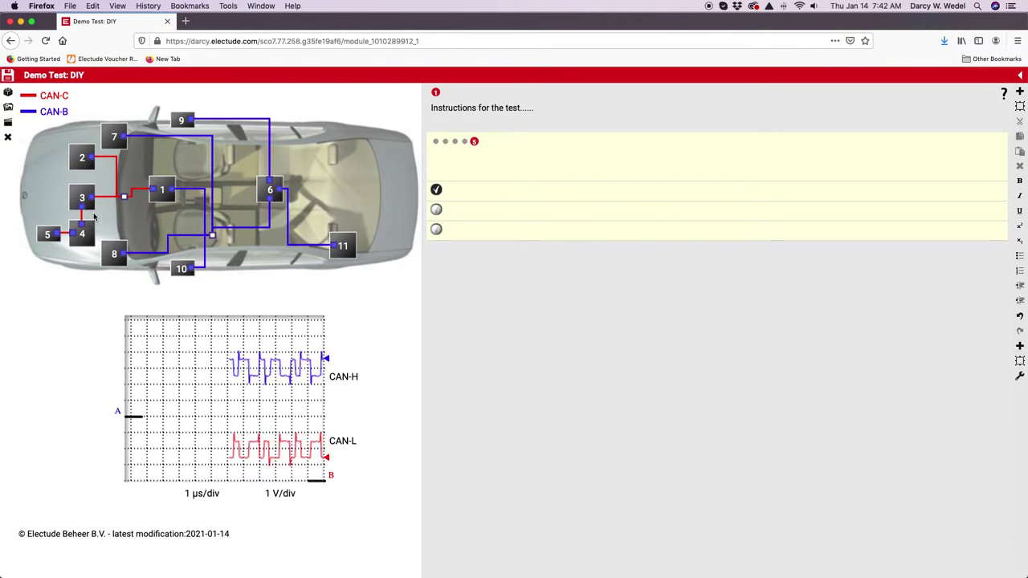
click(1020, 346)
click(1019, 346)
click(1020, 346)
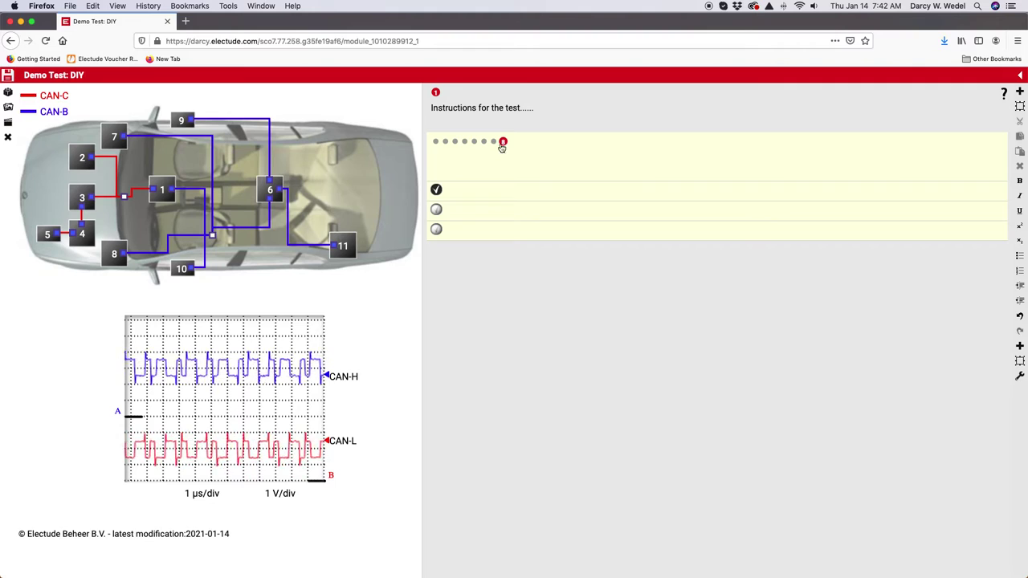
Replace question six's animation with the car brake system view from the "Brake Pressure Limiter and Brake Proportioning Valve" lesson.
click(474, 141)
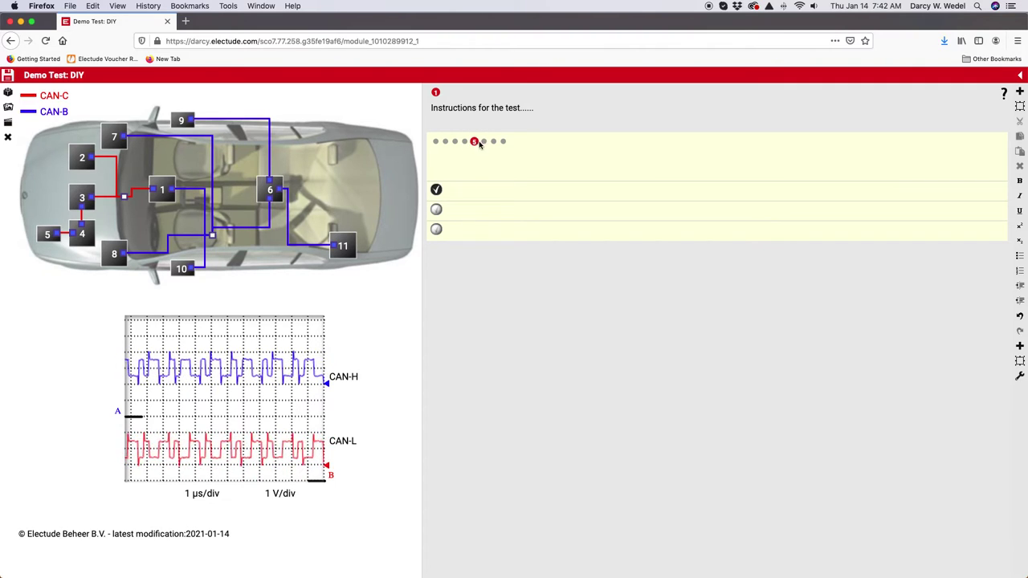
click(483, 141)
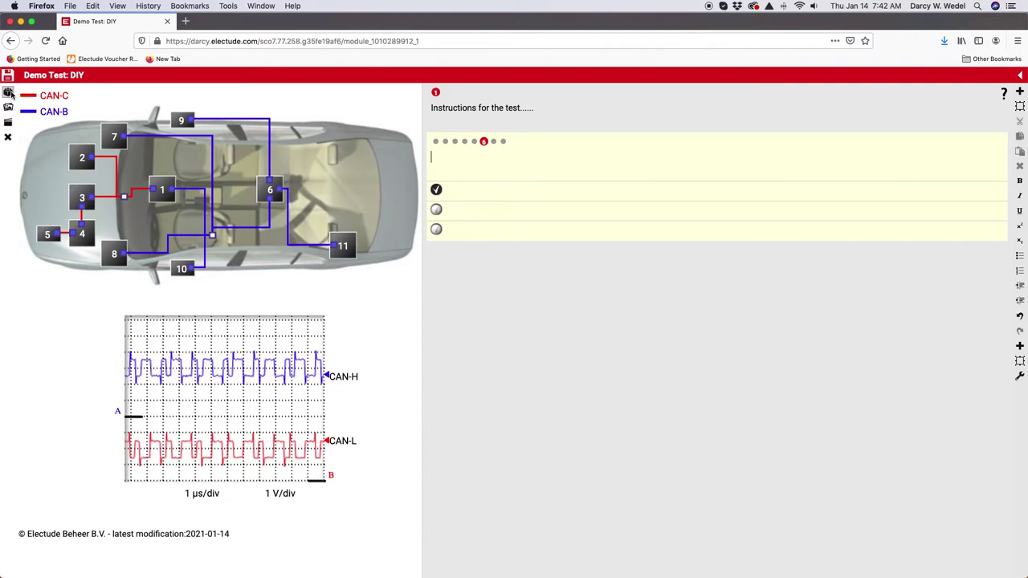
click(9, 93)
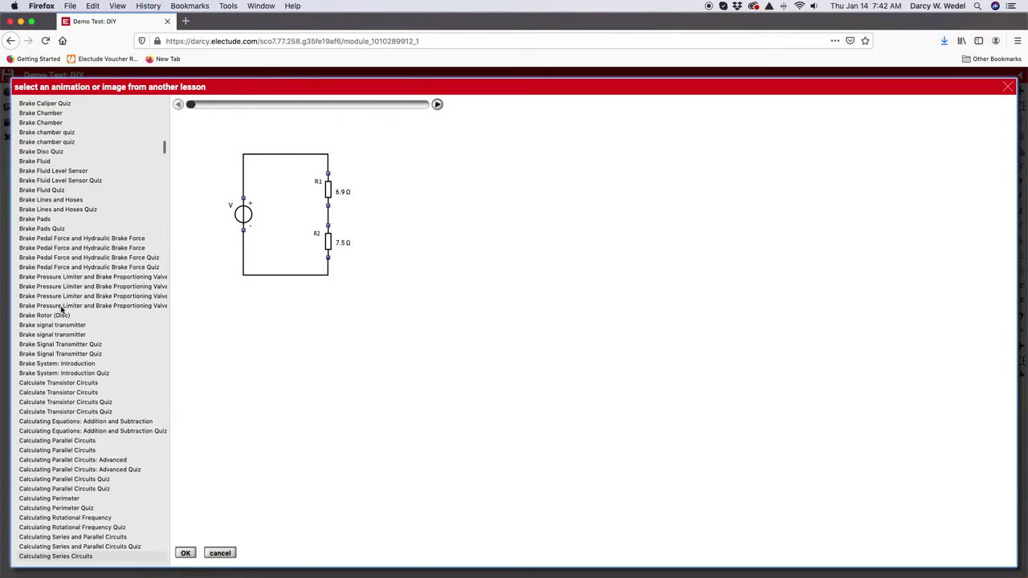
scroll(62, 308, up, 5)
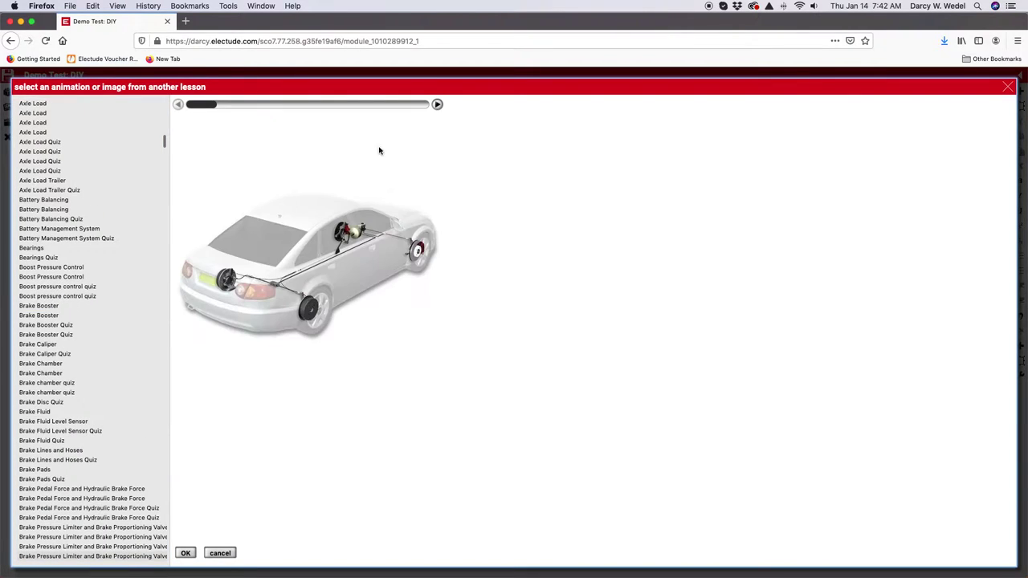
click(436, 104)
click(189, 552)
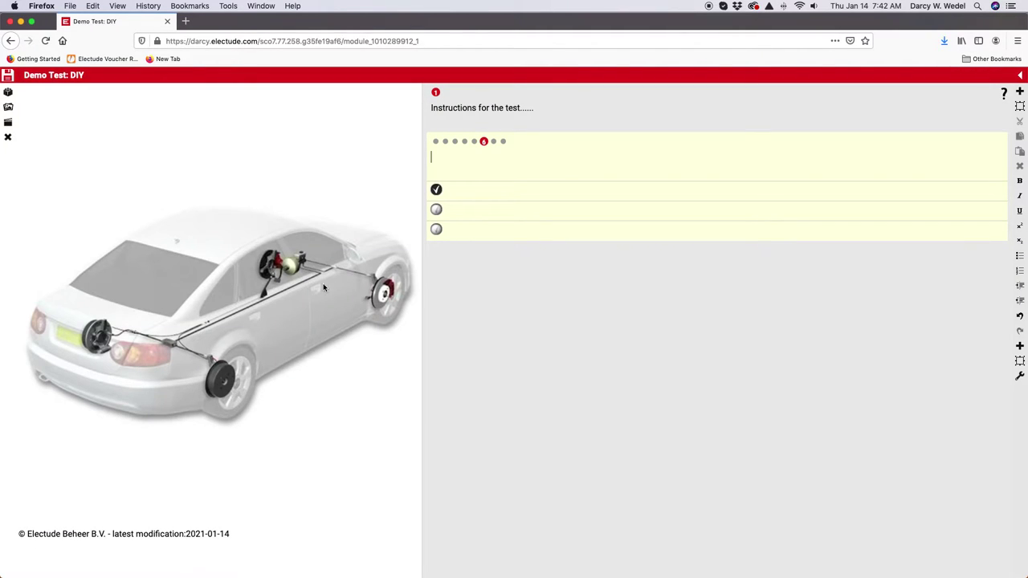
Replace question seven's animation with the "I love 90s" car picture from the images folder, and go to question eight.
click(493, 141)
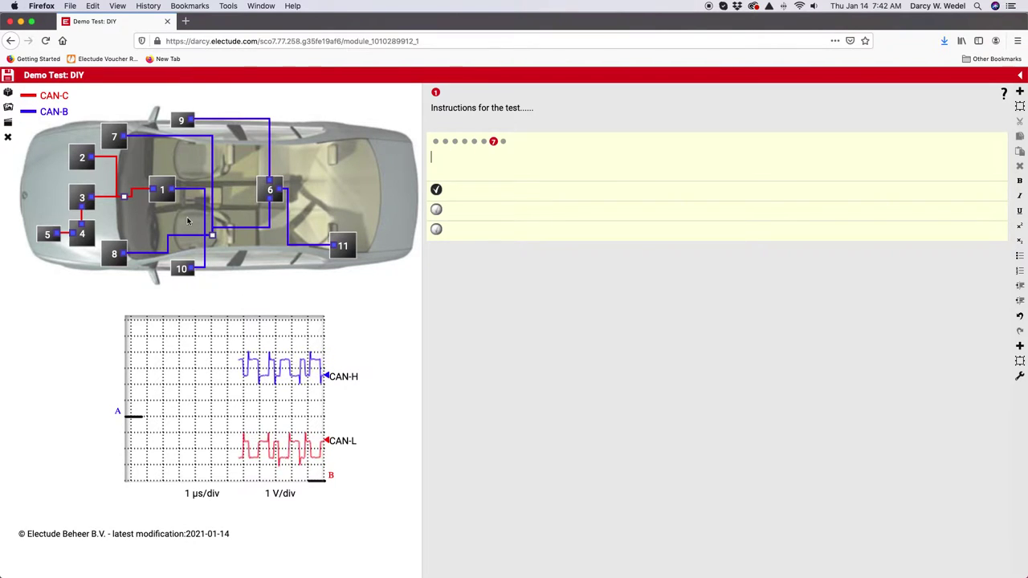
click(8, 108)
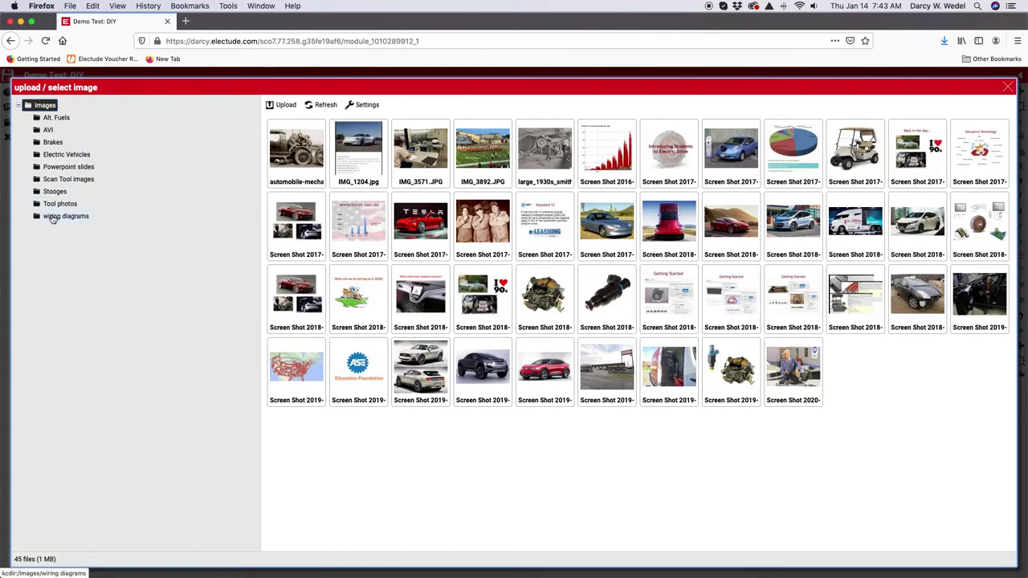
right_click(45, 107)
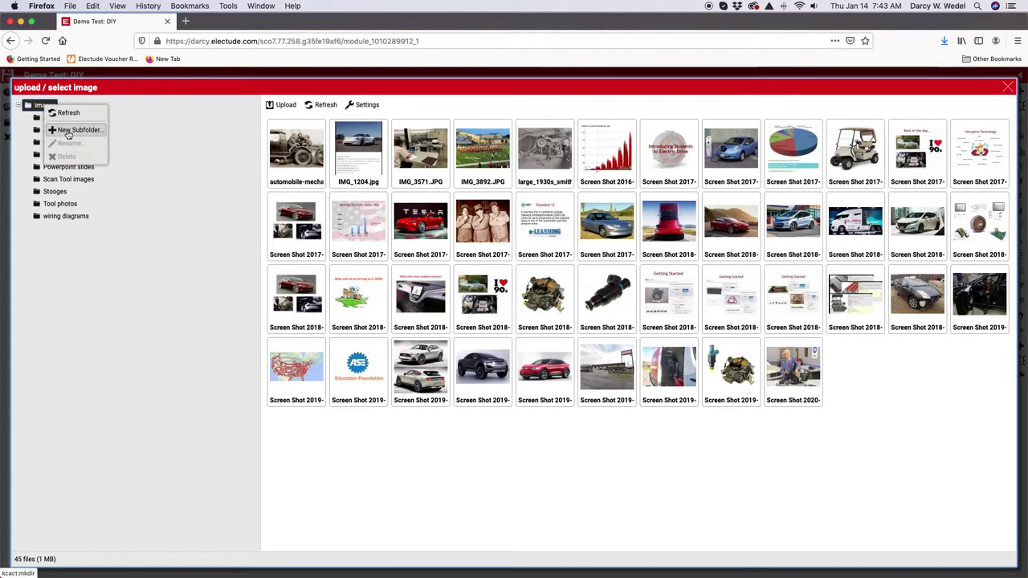
click(151, 168)
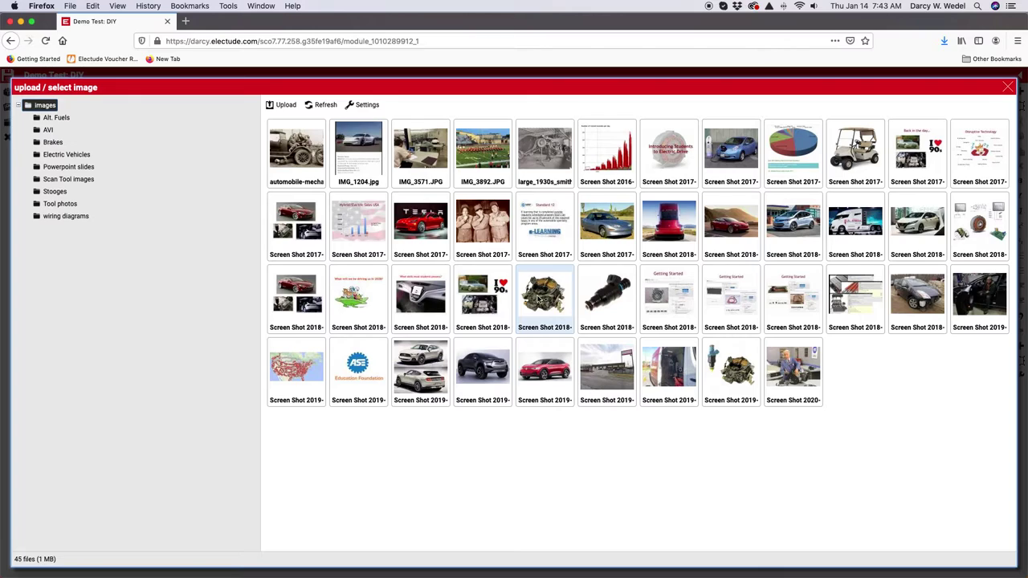
double_click(500, 298)
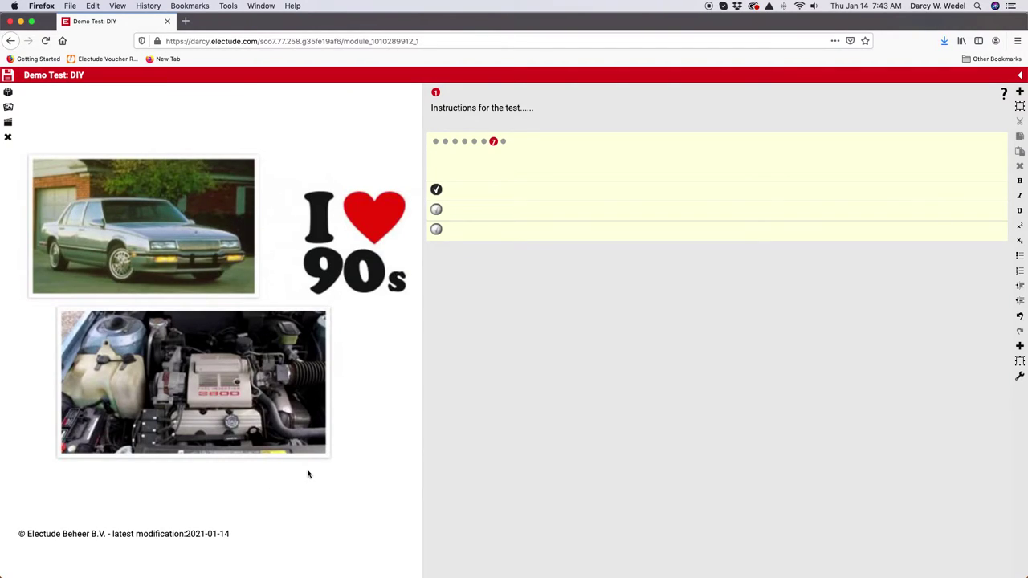
click(503, 142)
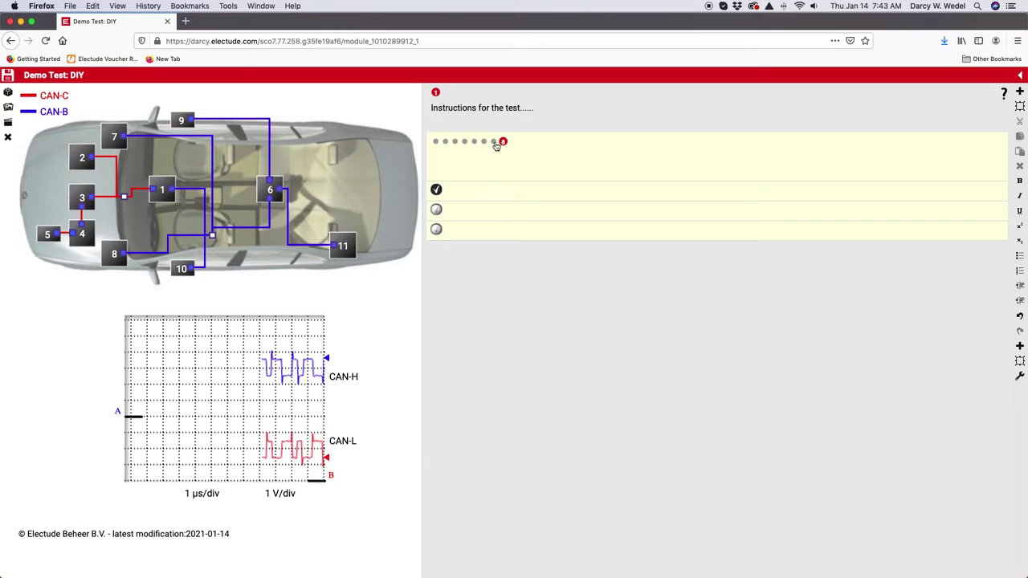
click(494, 142)
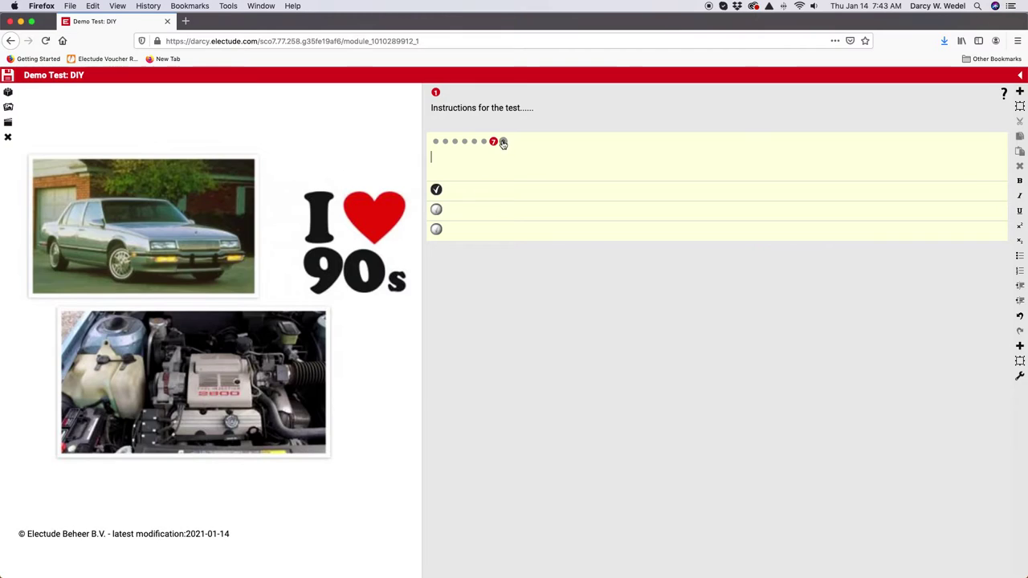
click(502, 141)
click(8, 123)
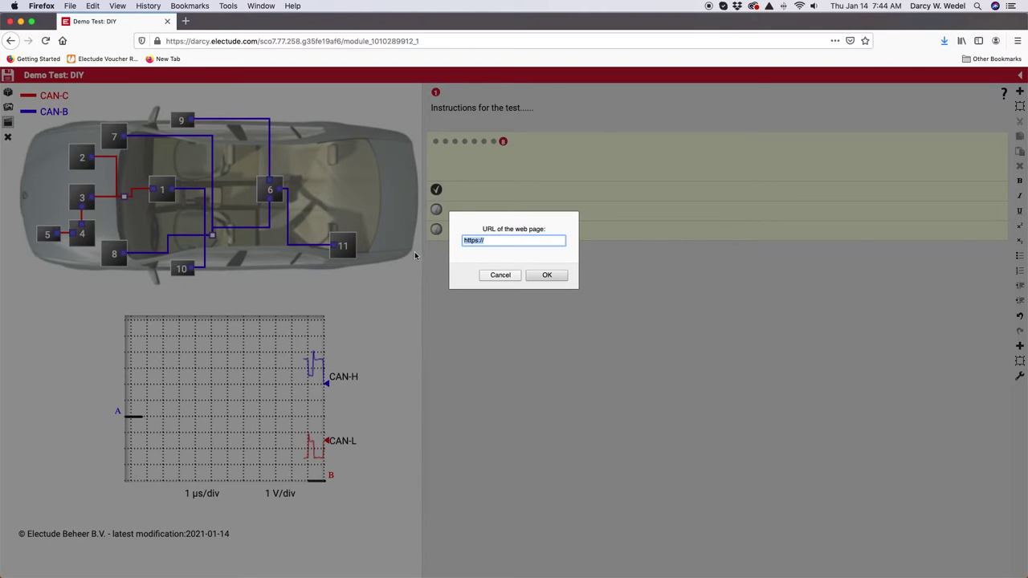
click(499, 275)
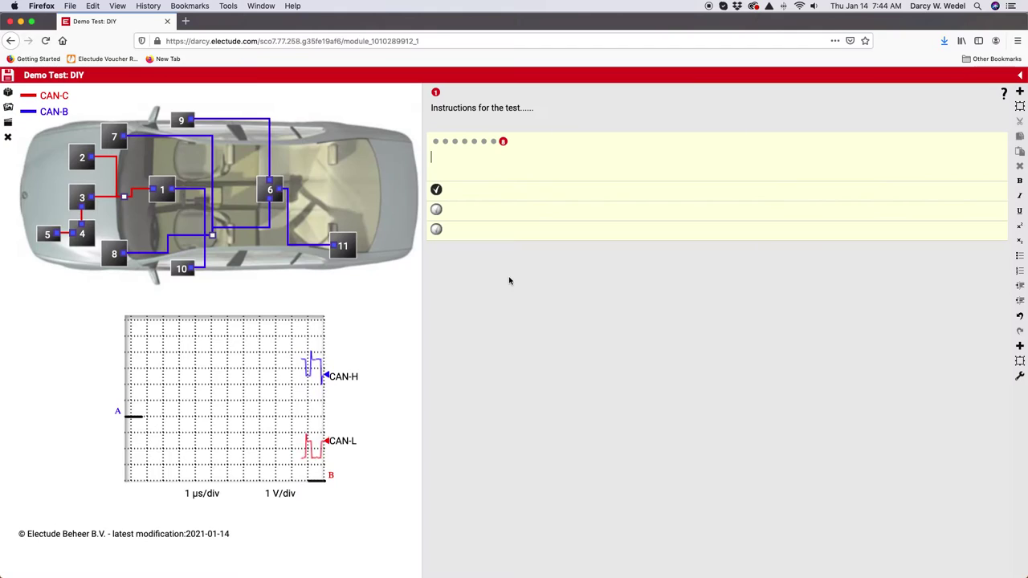
Set question eight's number of answers to 5 and its weight to 5.
click(1019, 377)
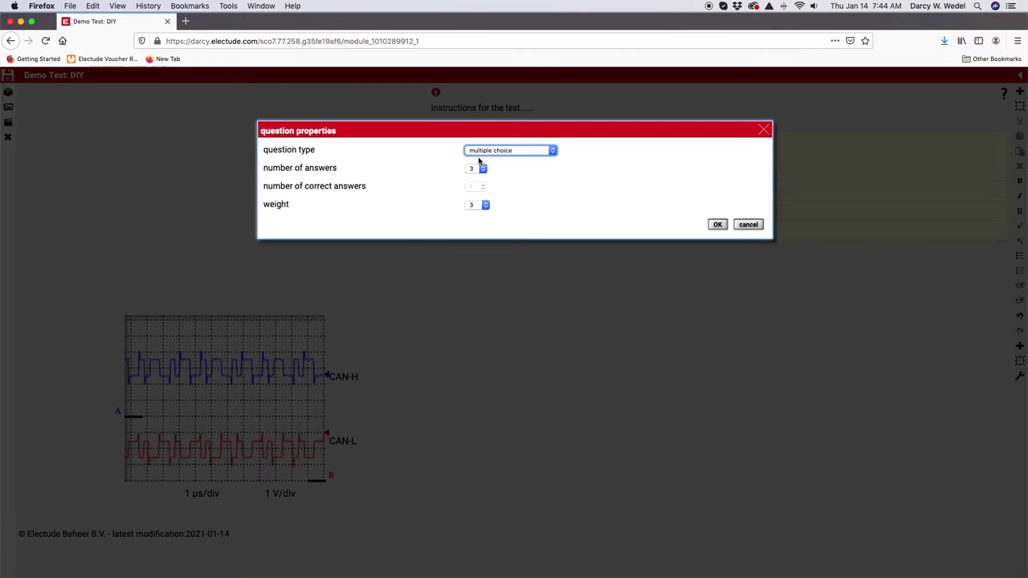
click(482, 168)
click(481, 187)
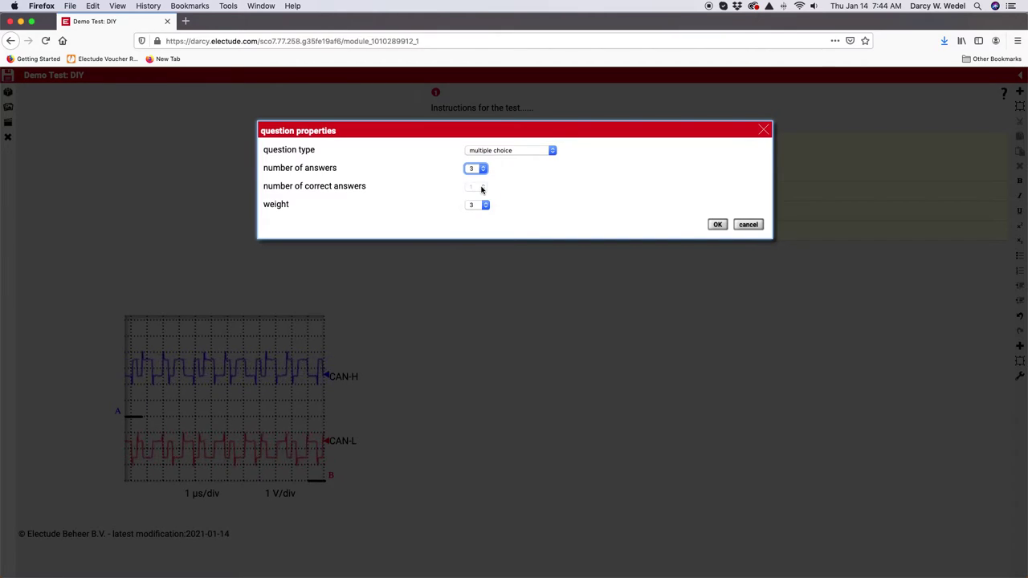
click(484, 210)
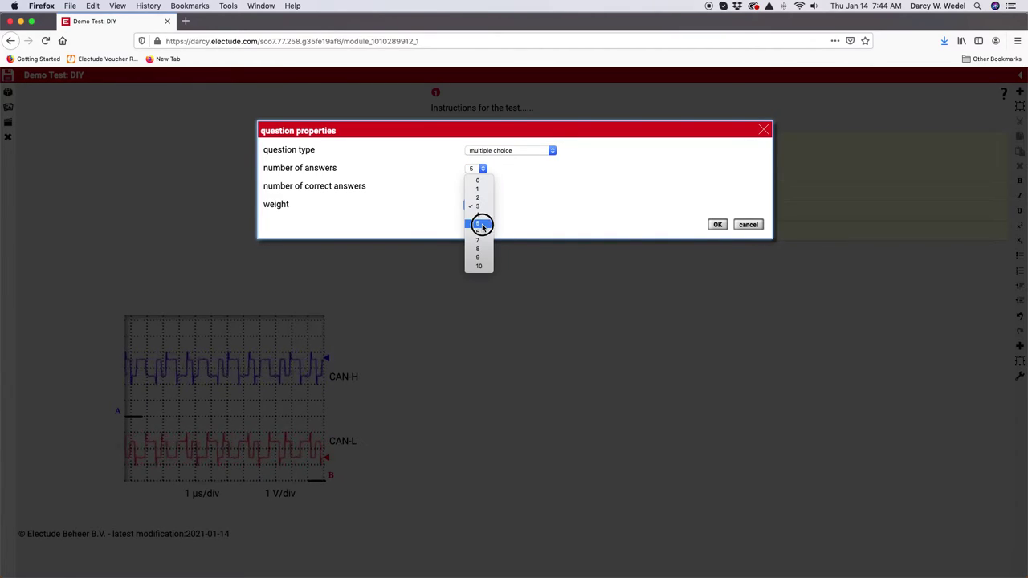
click(479, 223)
click(717, 224)
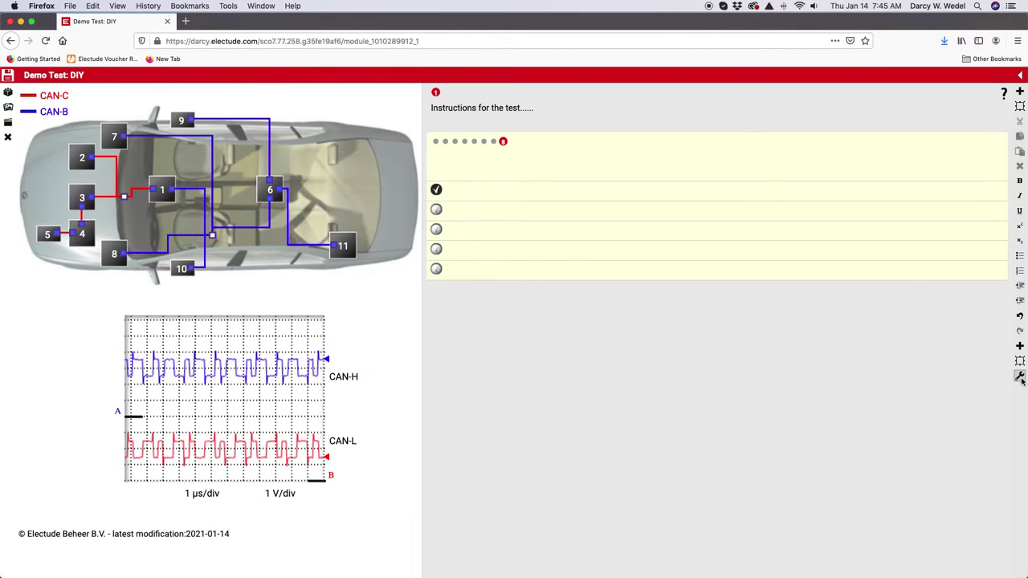
Change question eight to a multiple response question with 3 correct answers and go through its five answer fields.
click(1018, 377)
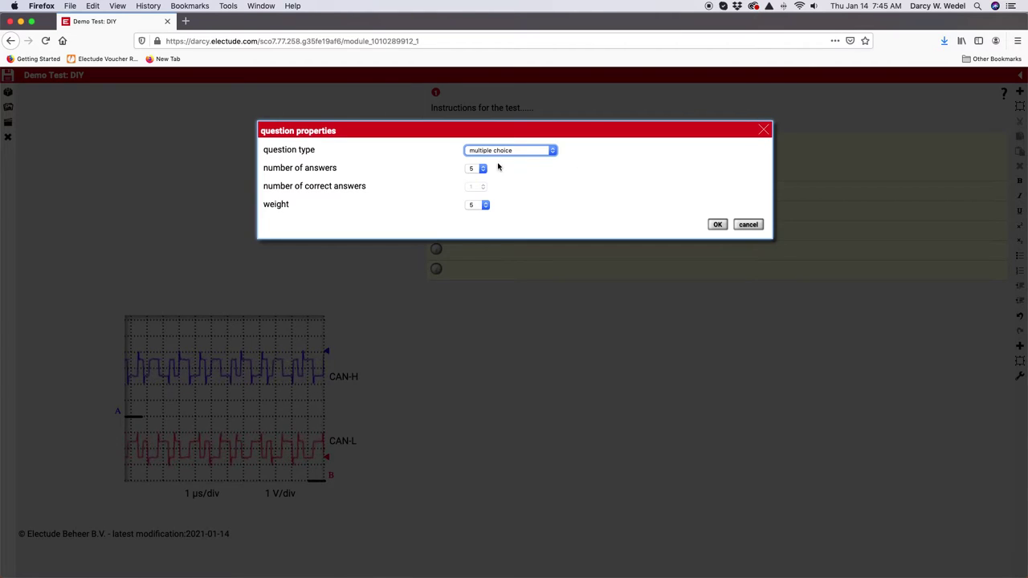
click(553, 152)
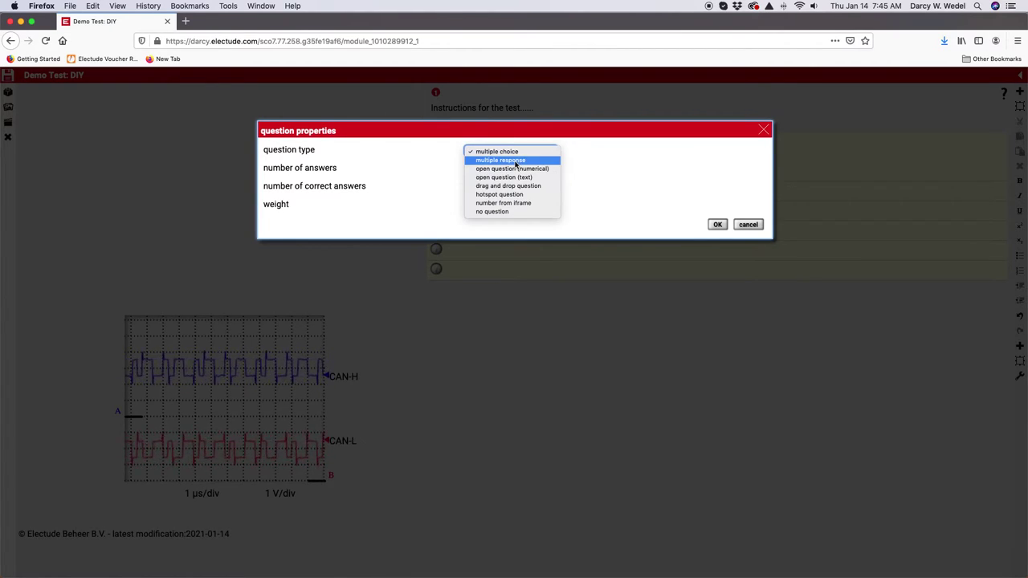
click(515, 161)
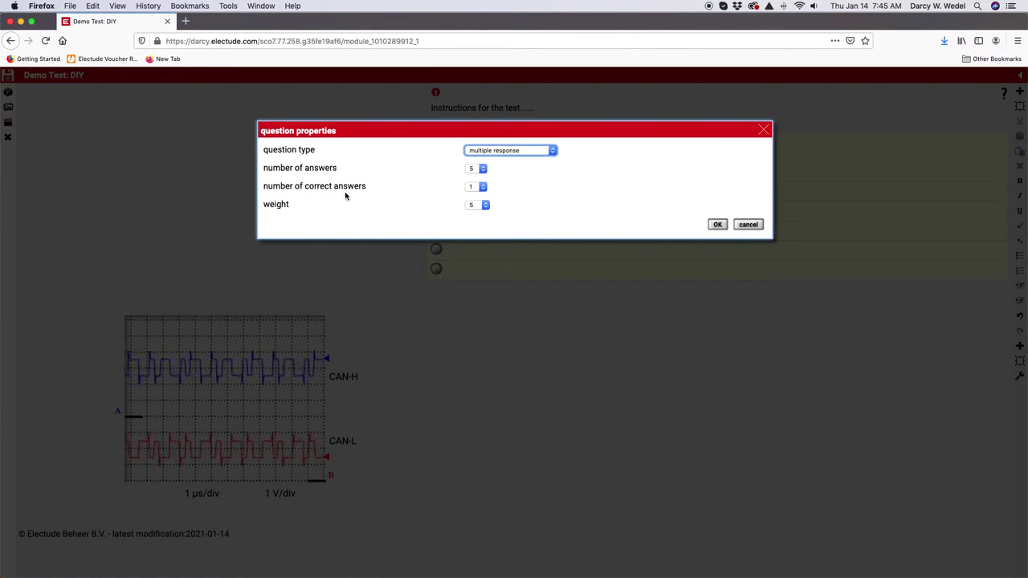
click(480, 186)
click(480, 207)
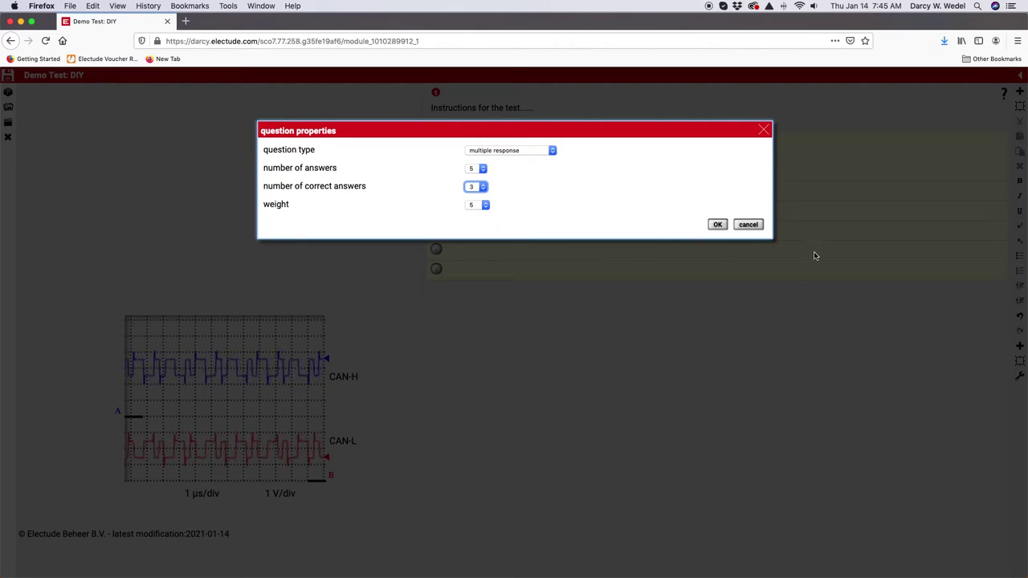
click(718, 225)
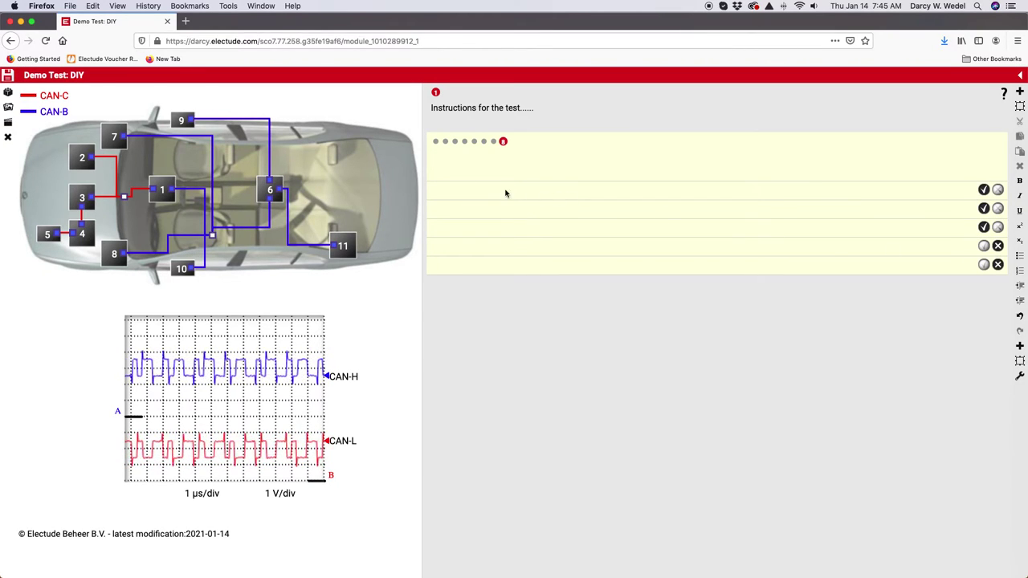
click(473, 191)
click(461, 210)
click(456, 227)
click(456, 244)
click(454, 262)
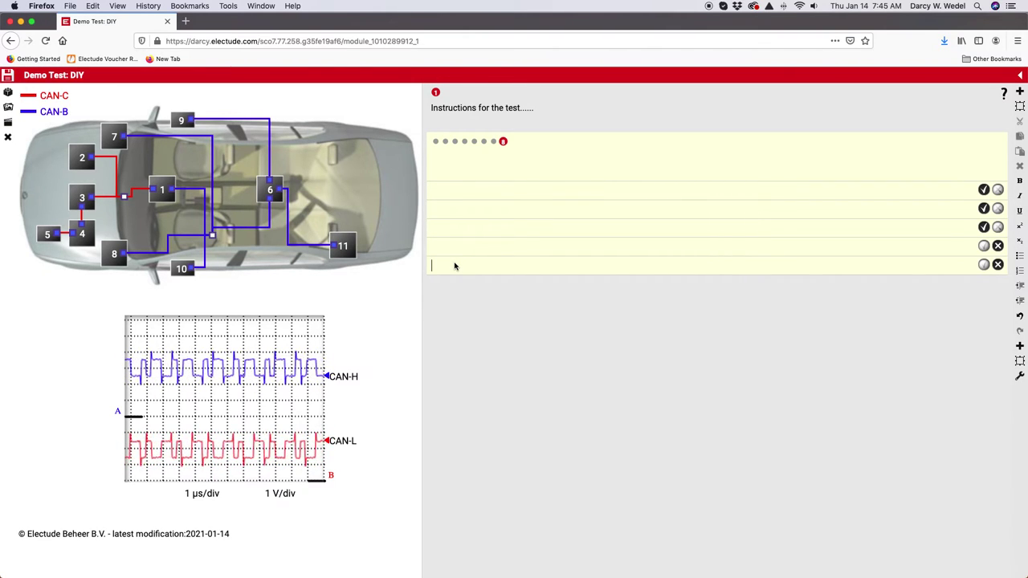
Change question eight's type to open question (numerical).
click(1019, 375)
click(554, 151)
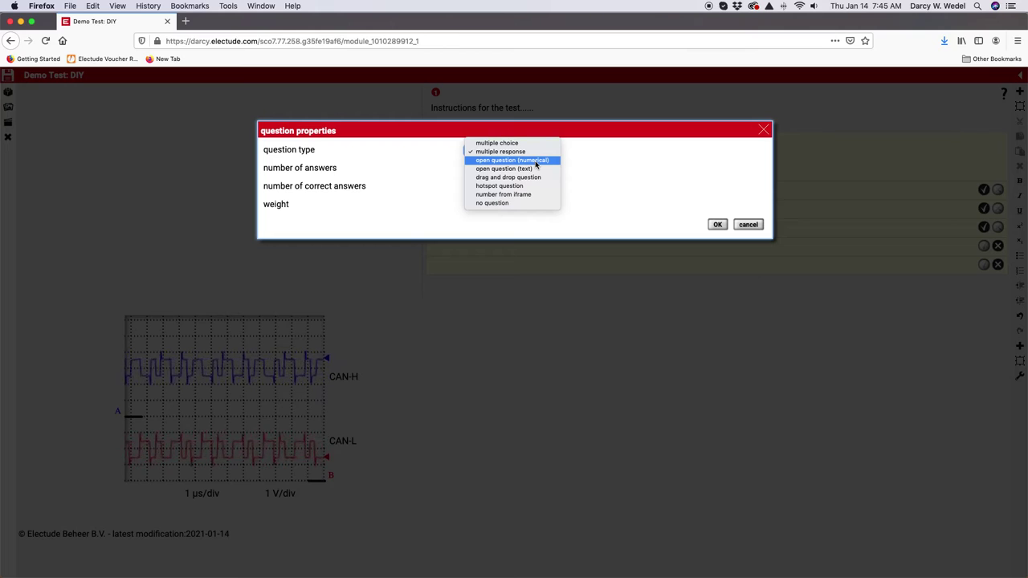
click(536, 160)
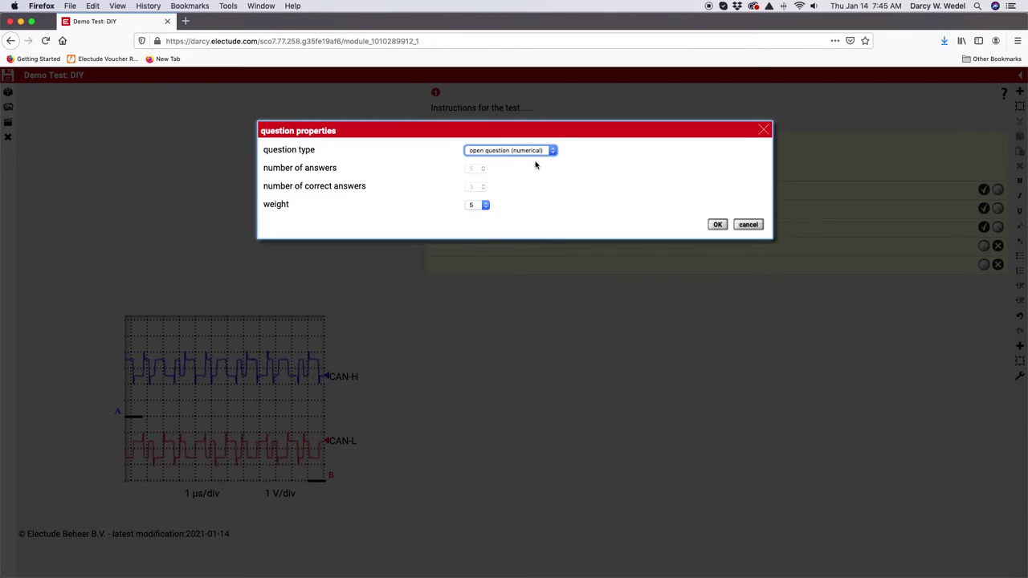
click(718, 224)
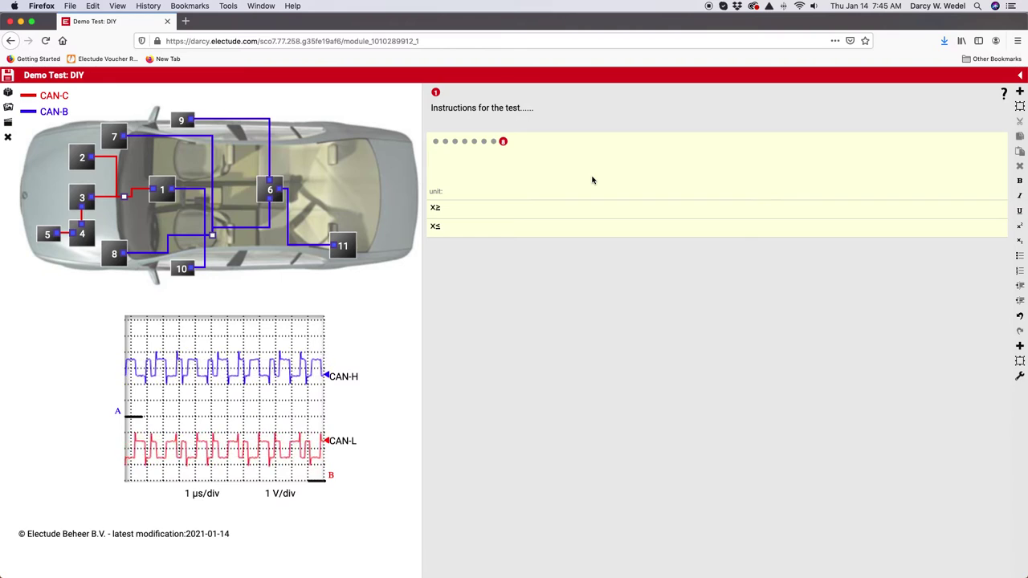
Enter "What is the voltage at R1?" as question eight's text and "volts" as its unit.
text(What is the )
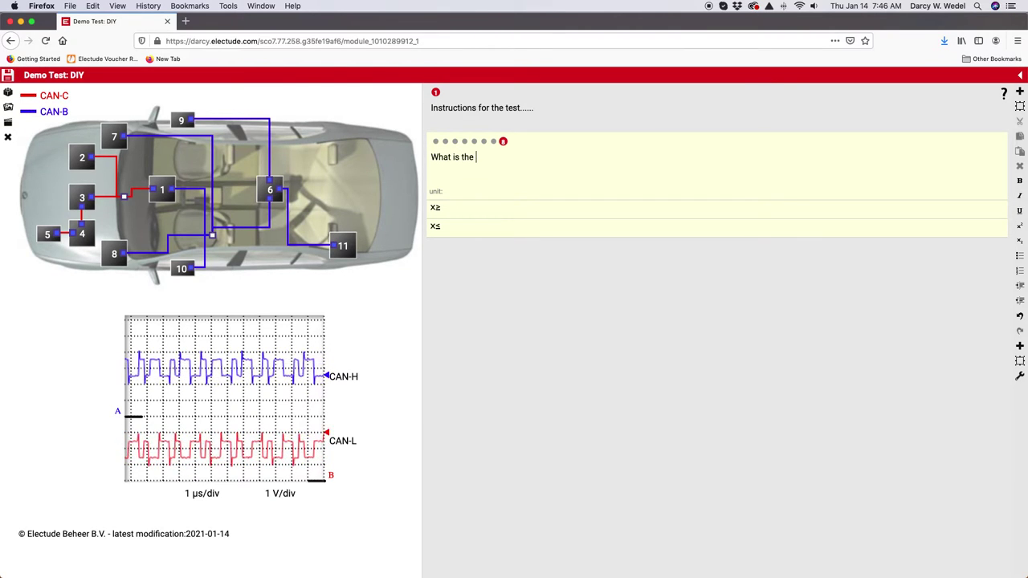
text(voltage at)
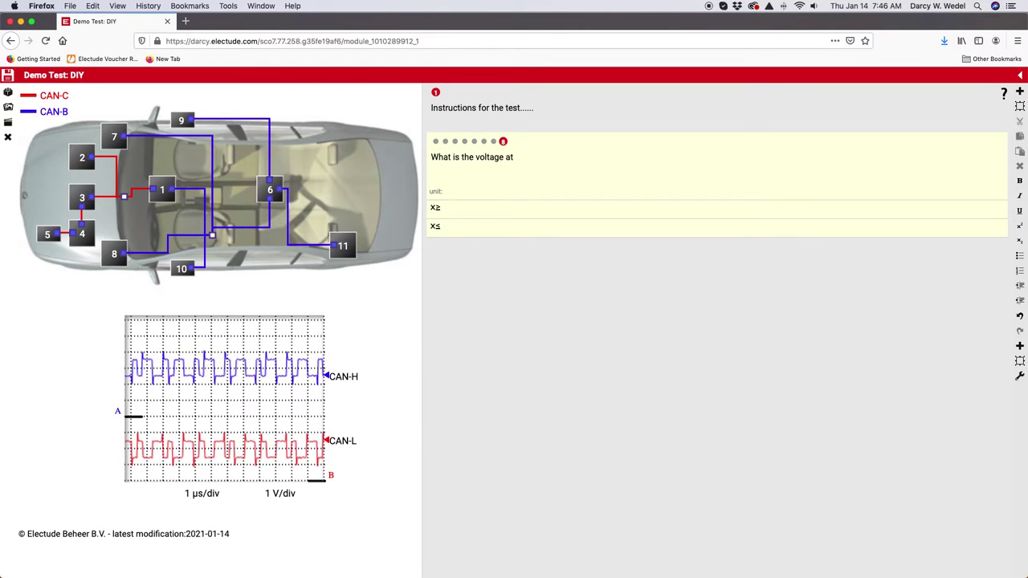
text( R)
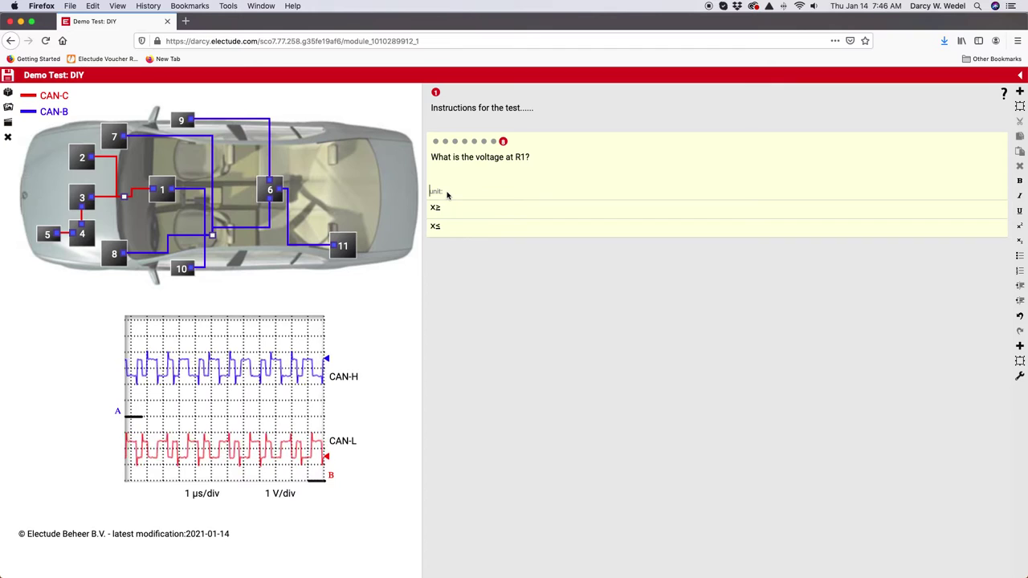
text(volts)
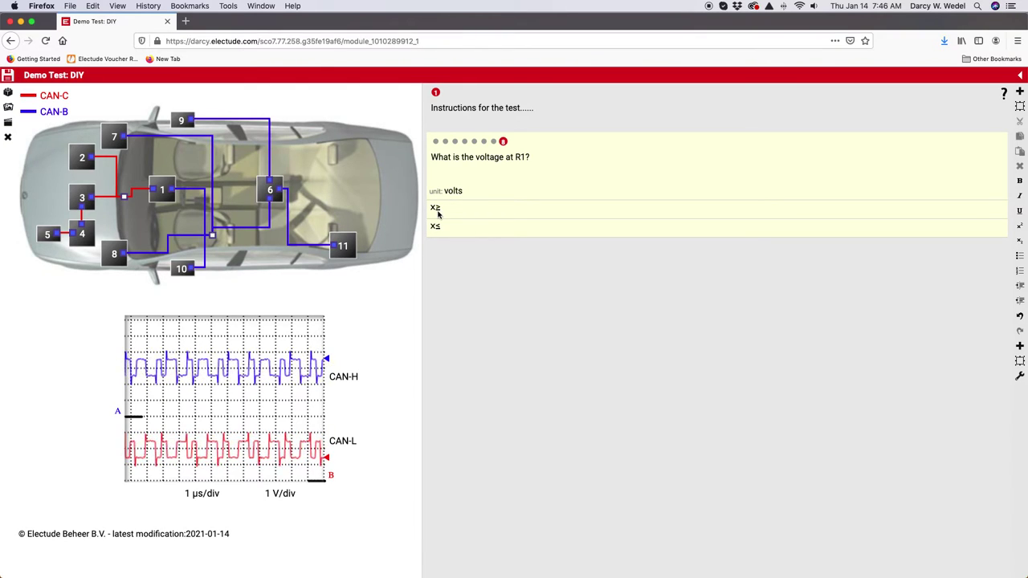
Set question eight's accepted answer range from 5 to 6, and save the test before leaving the editor.
click(454, 212)
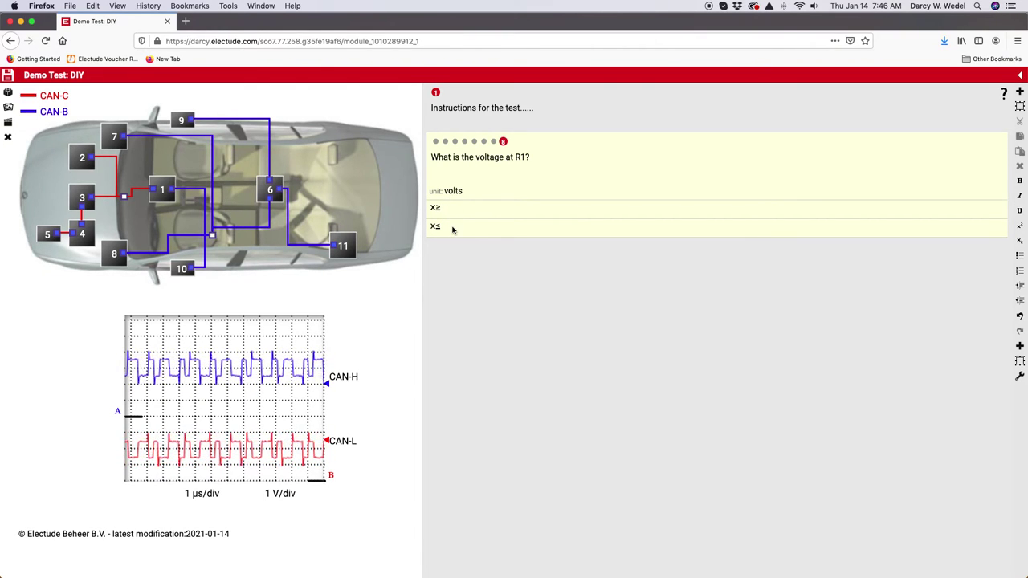
click(452, 229)
click(452, 210)
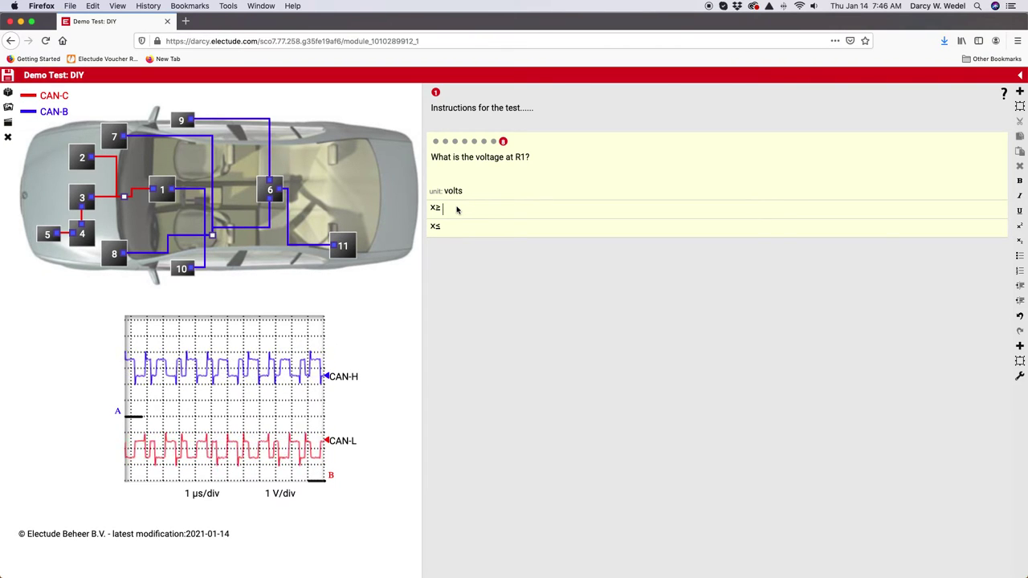
click(452, 226)
text(6)
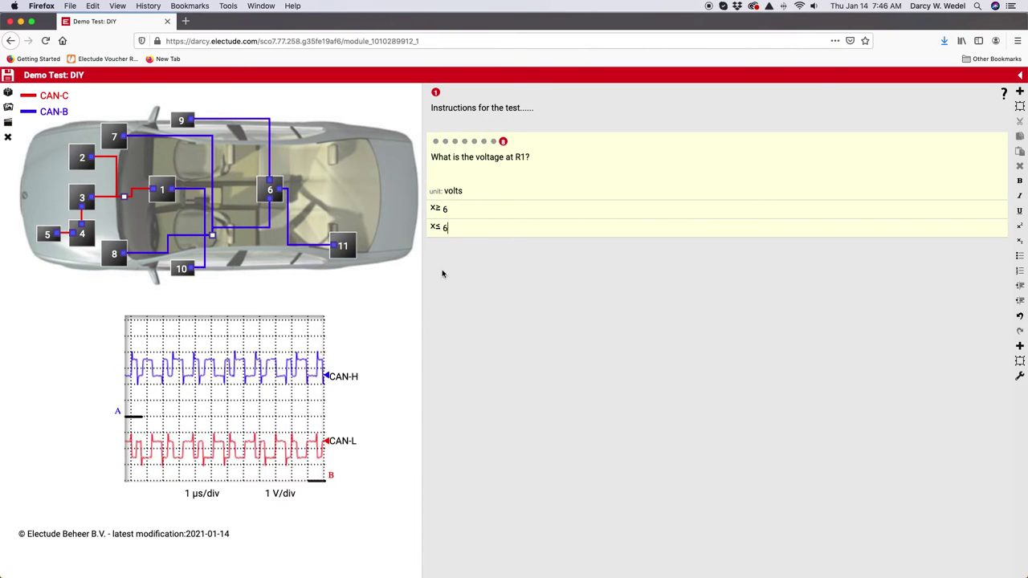
double_click(452, 210)
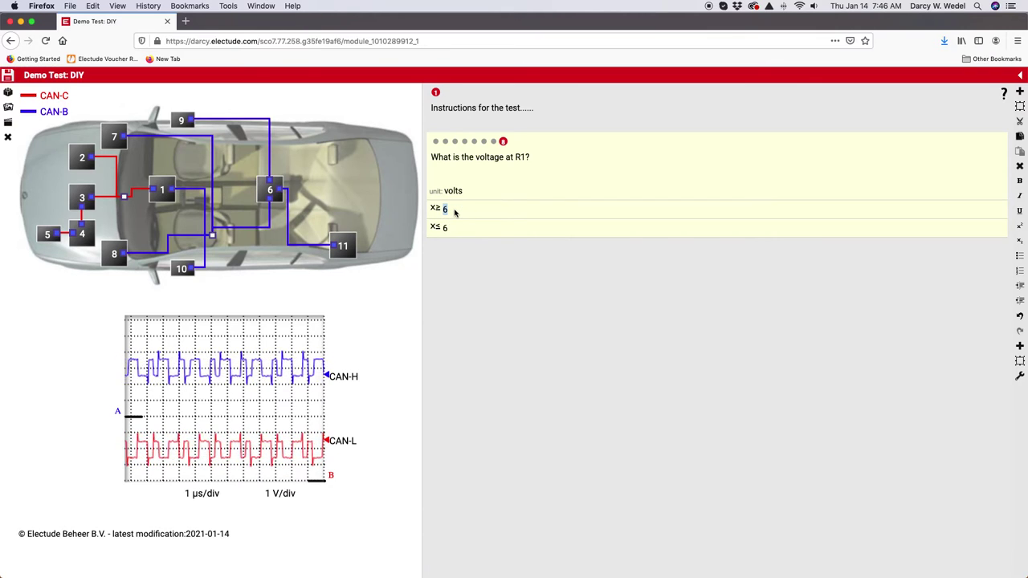
text(5)
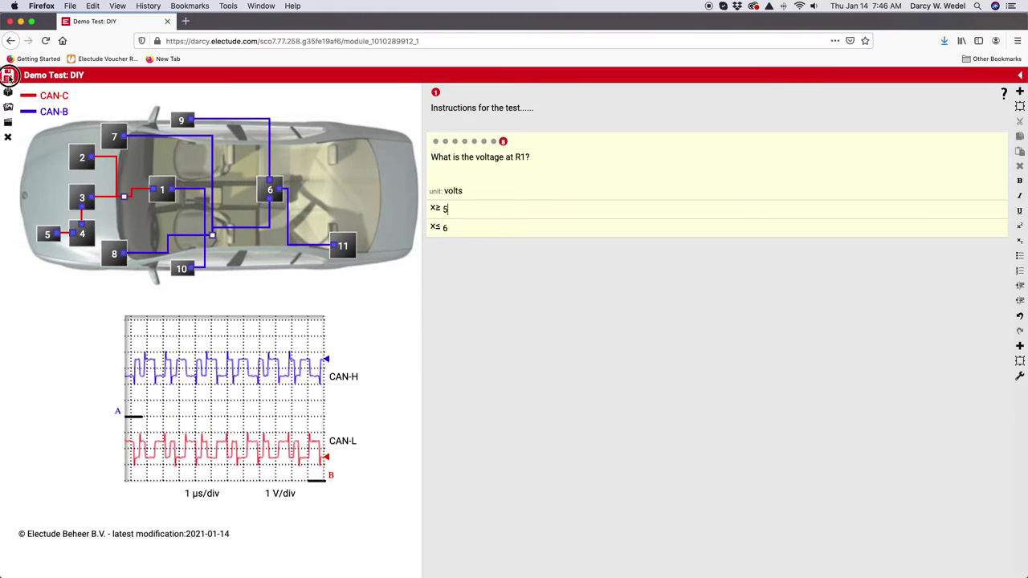
click(8, 75)
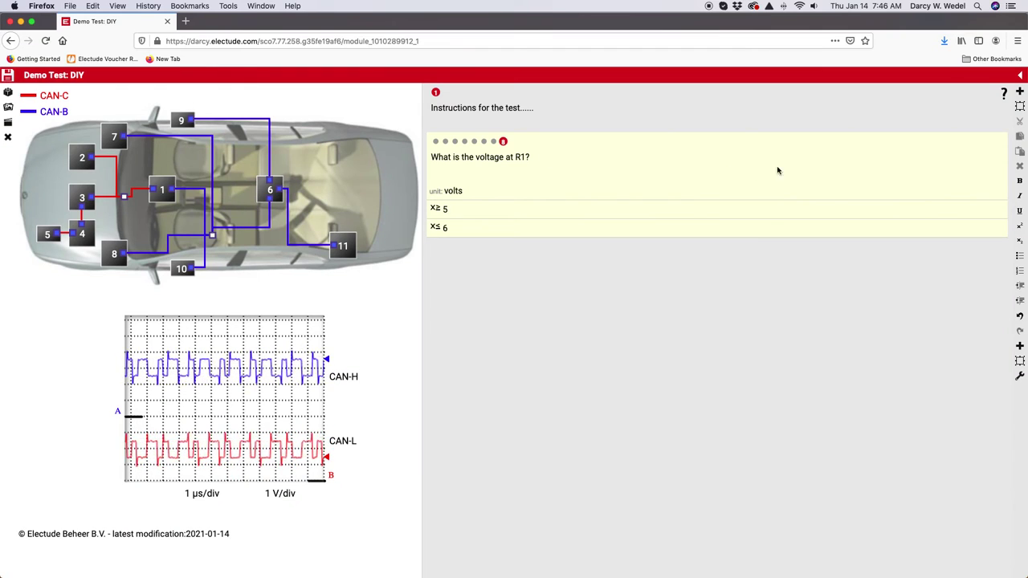
click(1020, 77)
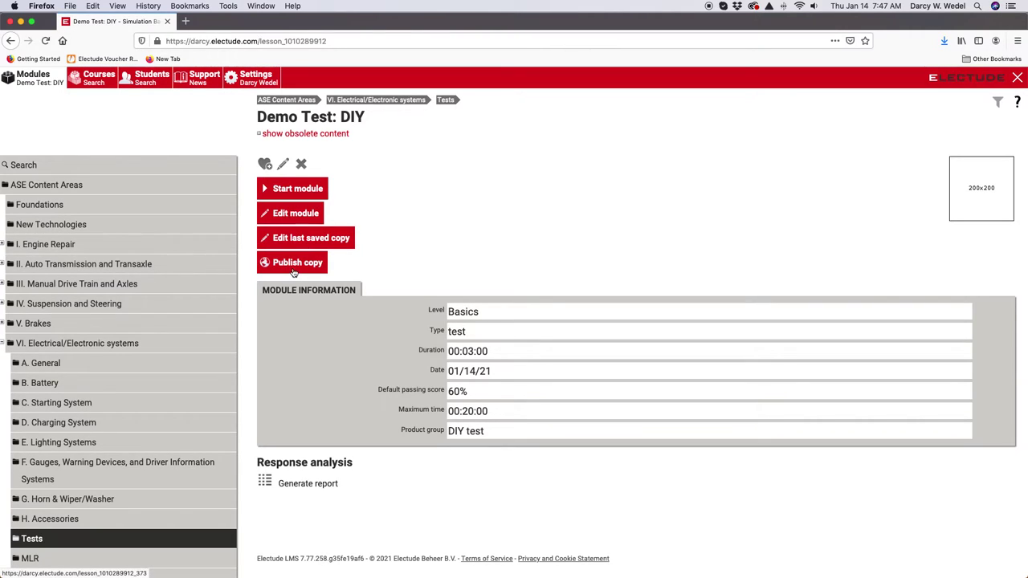
Compare the current module with its last saved copy, checking question seven in the saved copy.
click(307, 223)
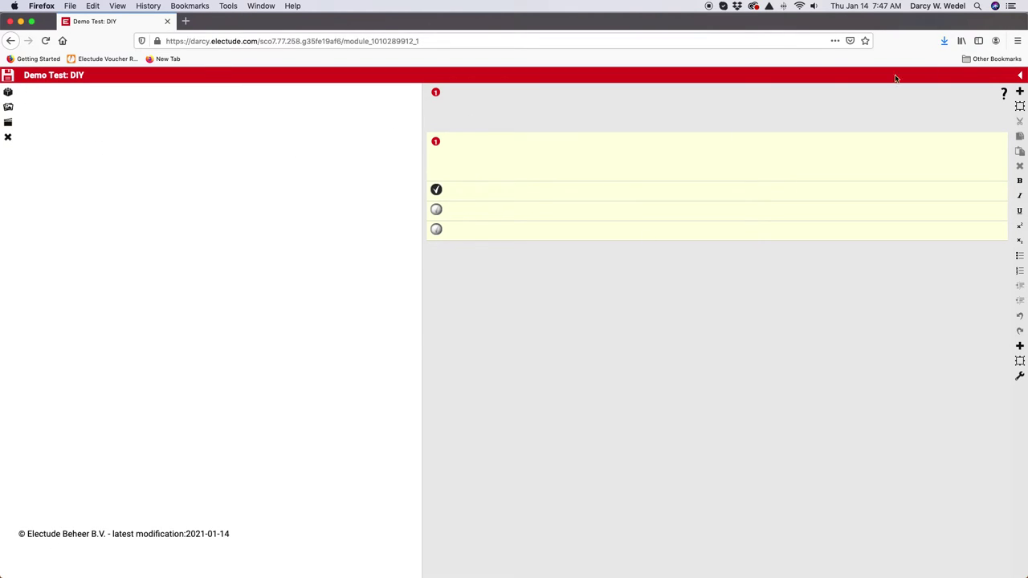
click(1016, 75)
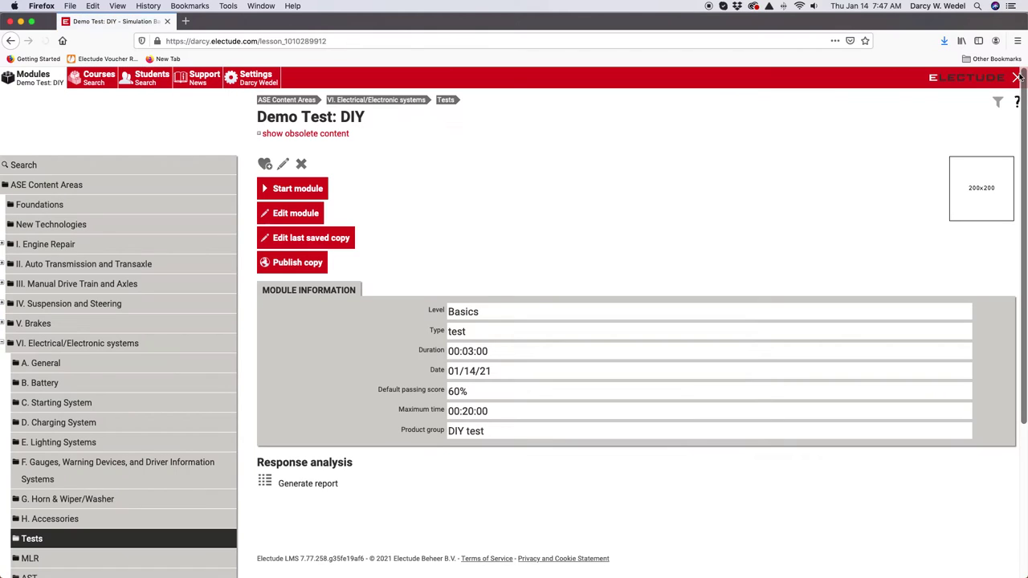
click(314, 246)
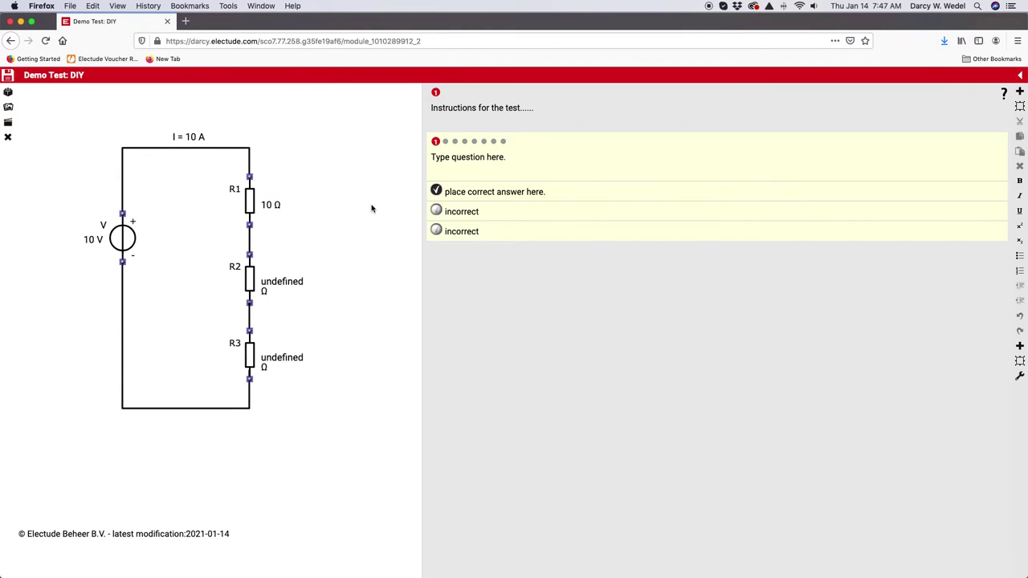
click(493, 143)
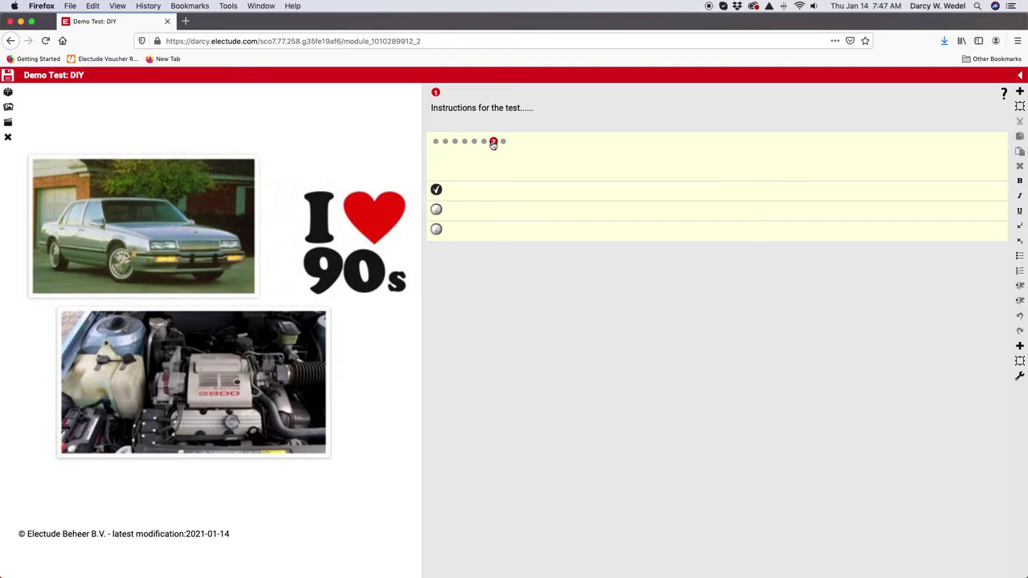
click(1020, 75)
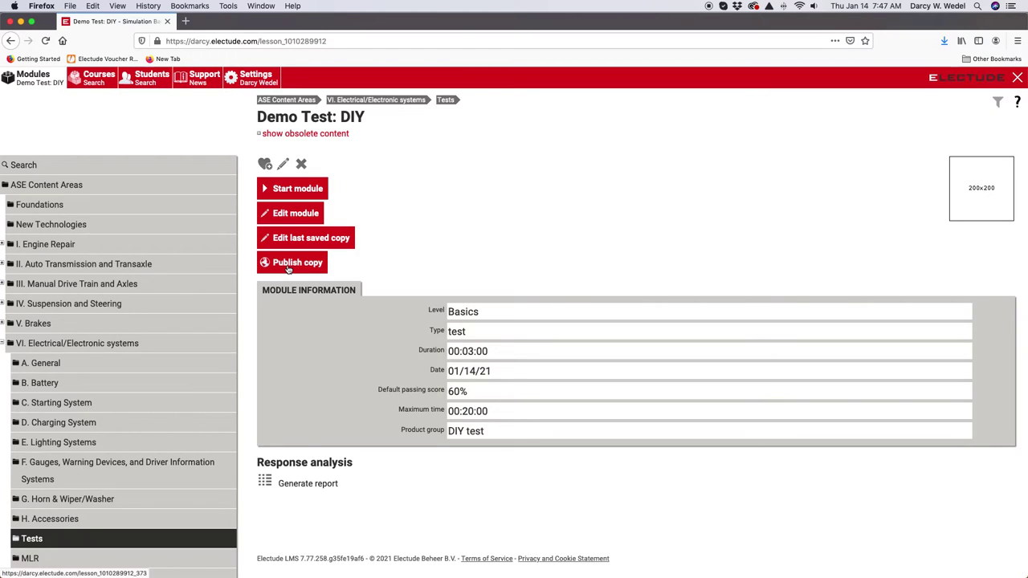
Publish the saved copy of the test and check the published module in the editor.
click(287, 267)
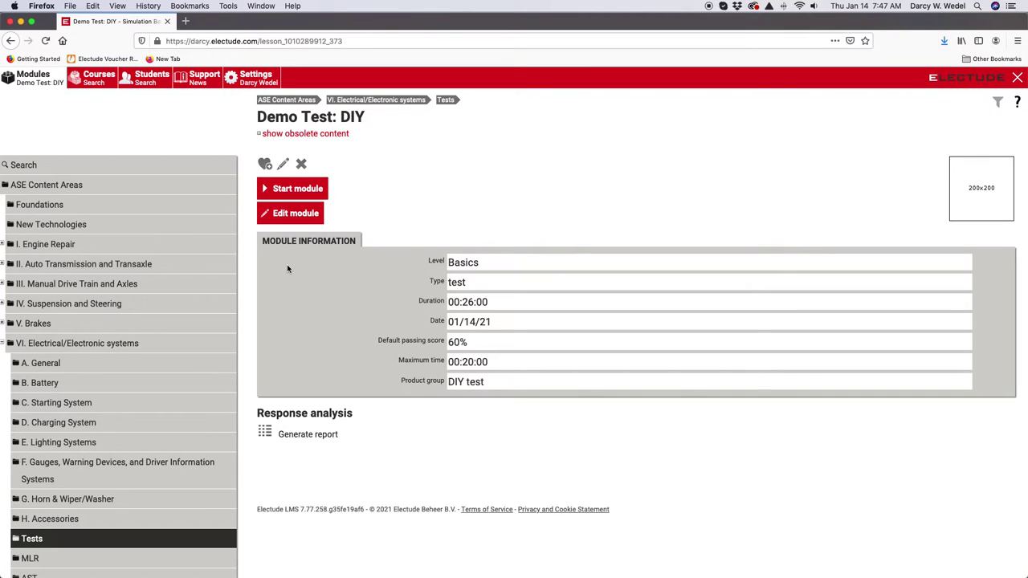
click(304, 222)
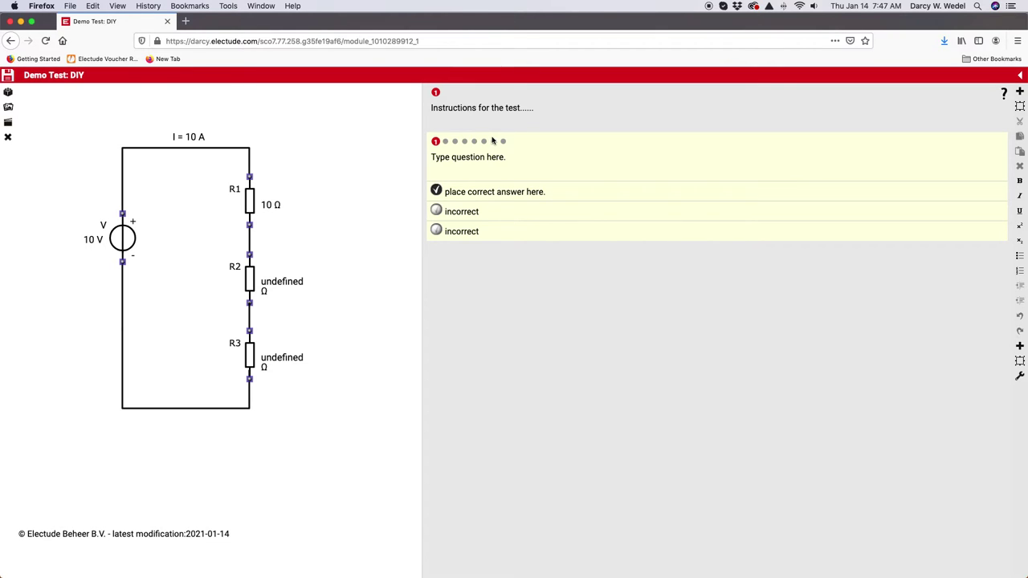
click(1021, 76)
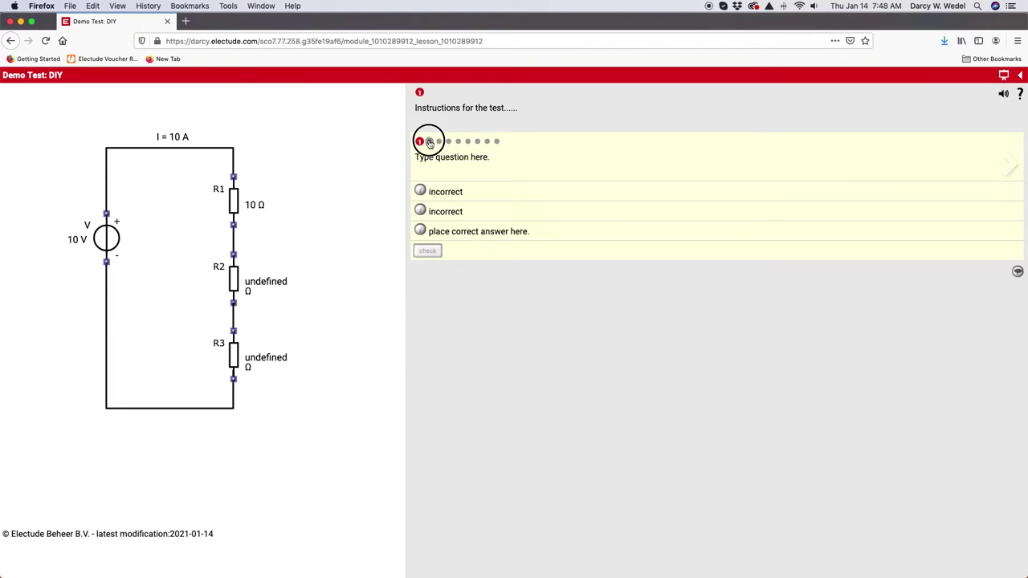
Go to question eight in the running test and submit 4 volts as the answer.
click(428, 142)
click(487, 142)
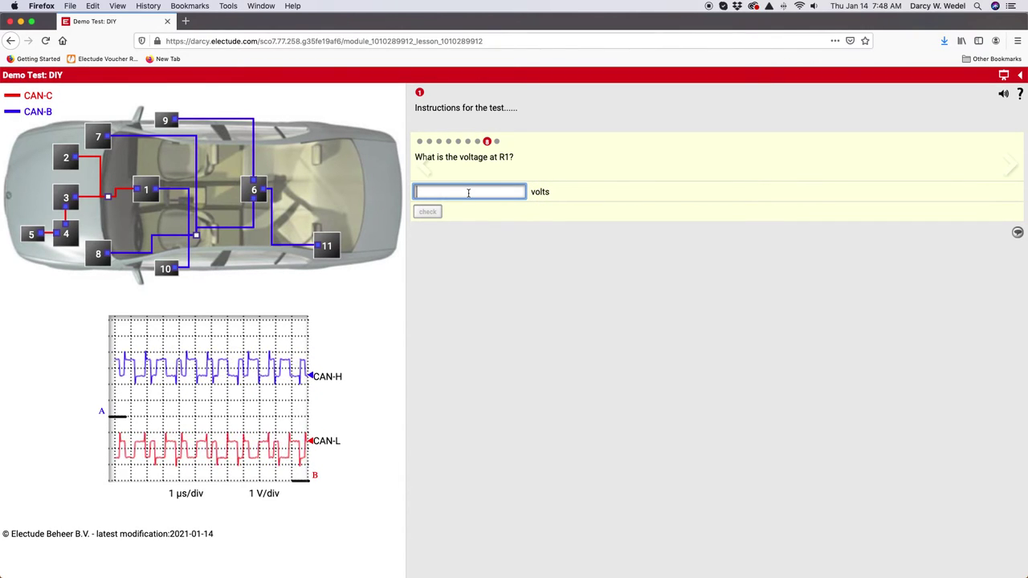
text(4)
click(428, 211)
Replace question eight's answer with 5.8 volts, check it, and leave the running test.
click(434, 187)
drag(435, 188, 394, 188)
text(5)
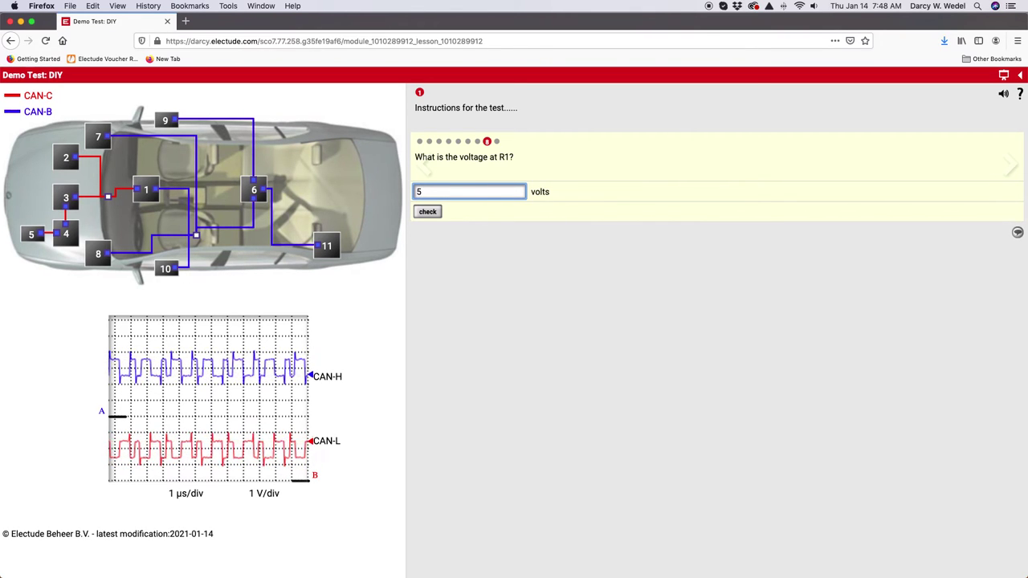
text(.8)
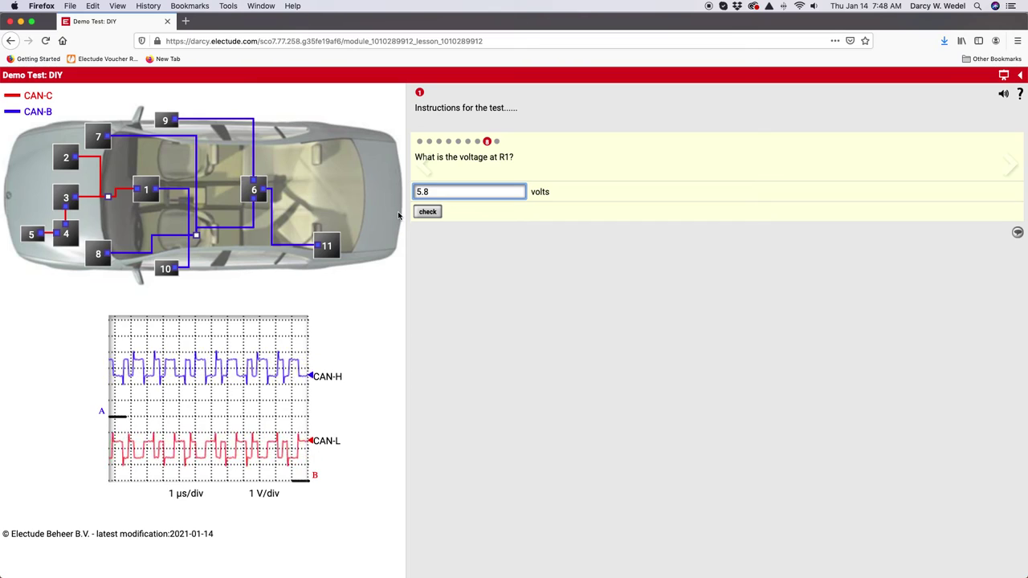
click(423, 213)
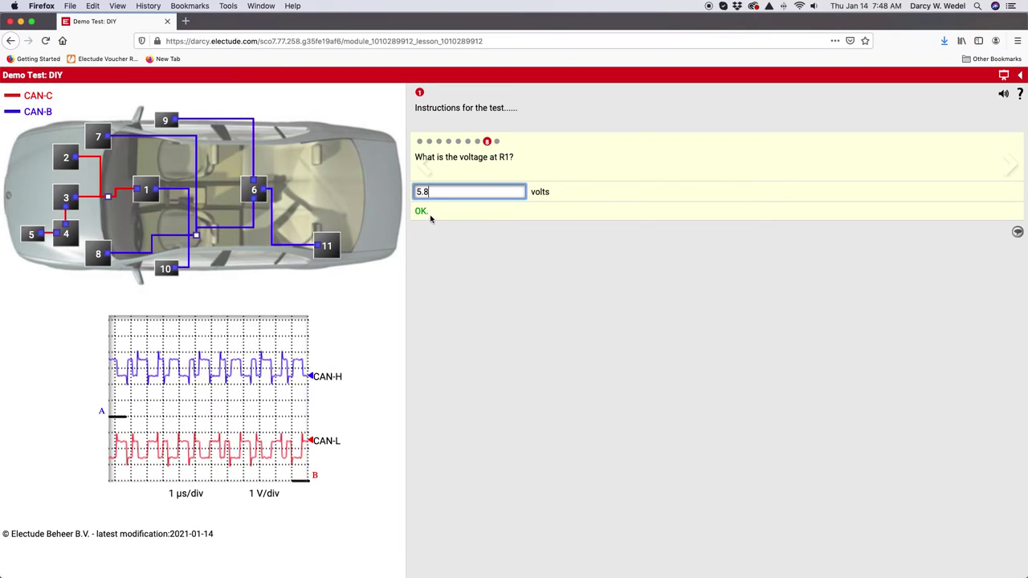
click(1020, 76)
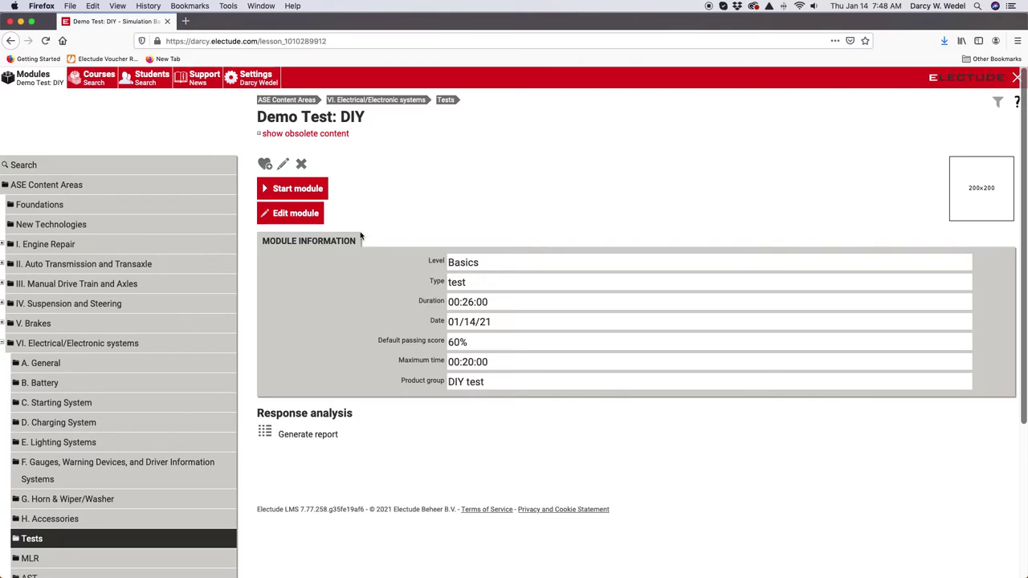
Open the module for editing and change question six to an open question (text).
click(306, 217)
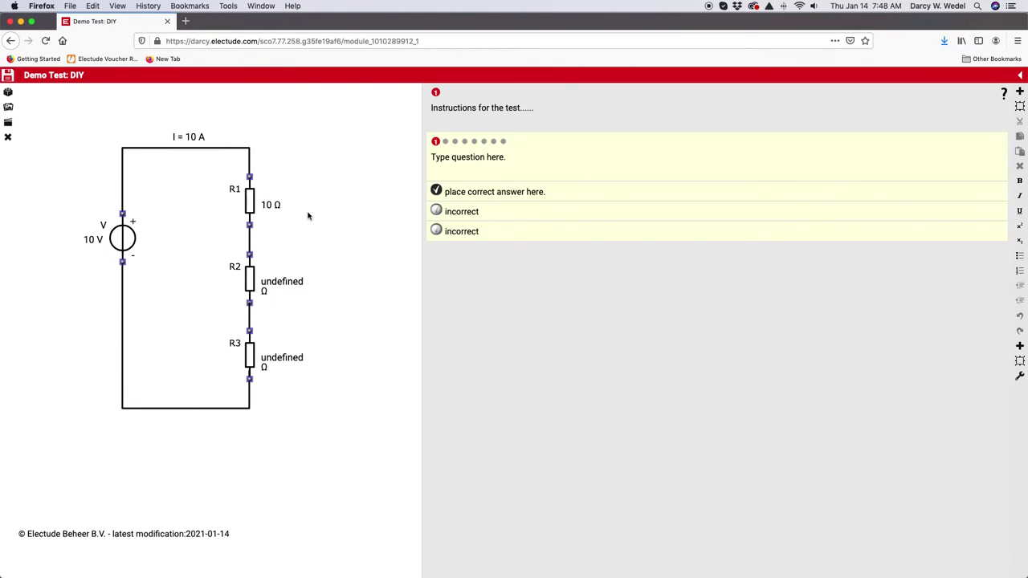
click(484, 142)
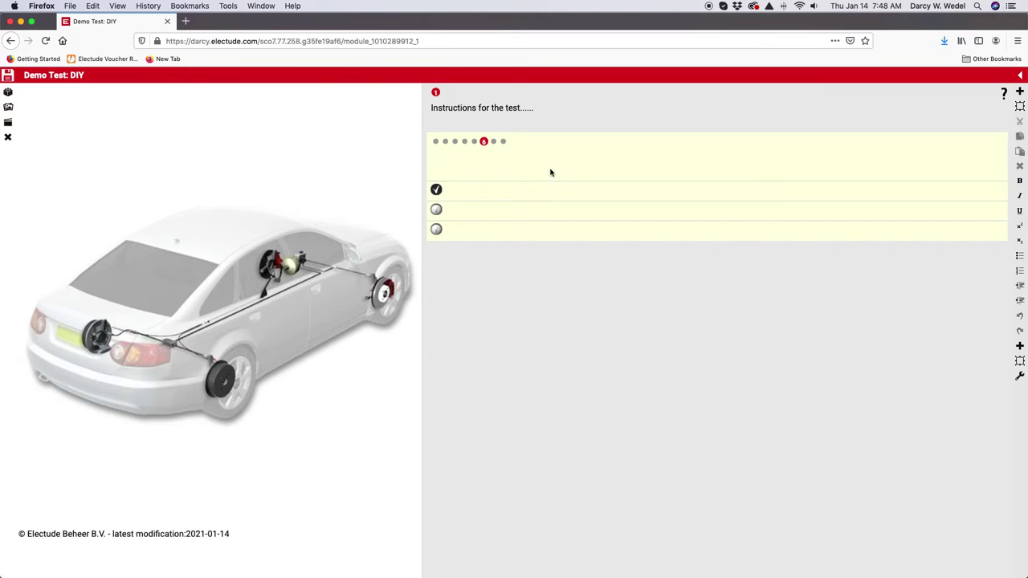
click(1019, 376)
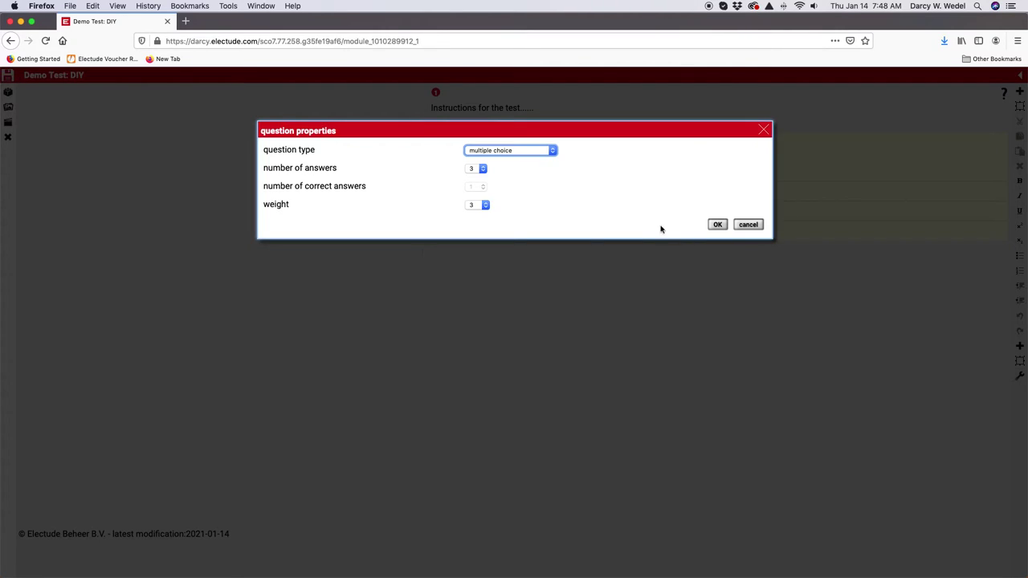
click(554, 151)
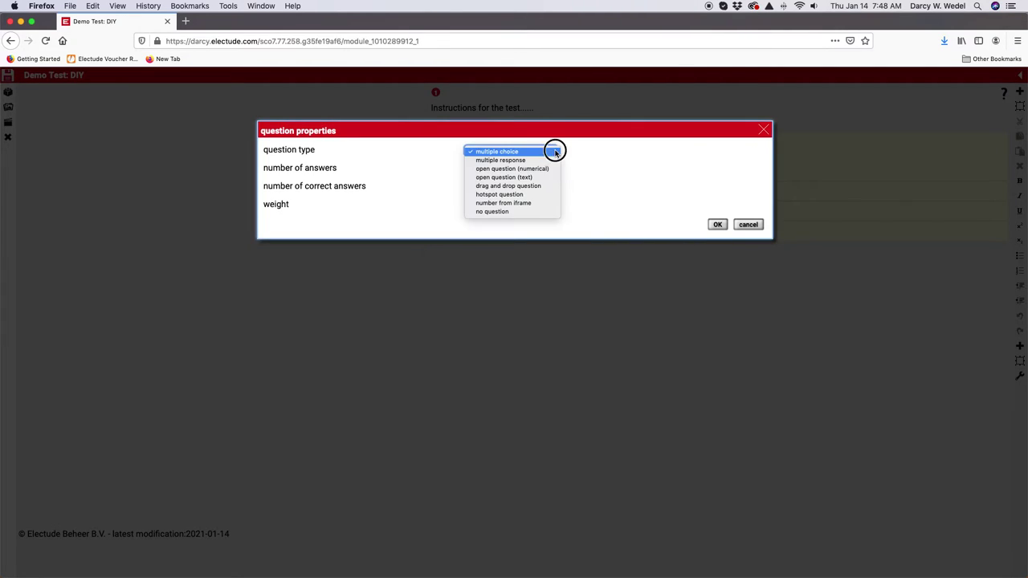
click(513, 178)
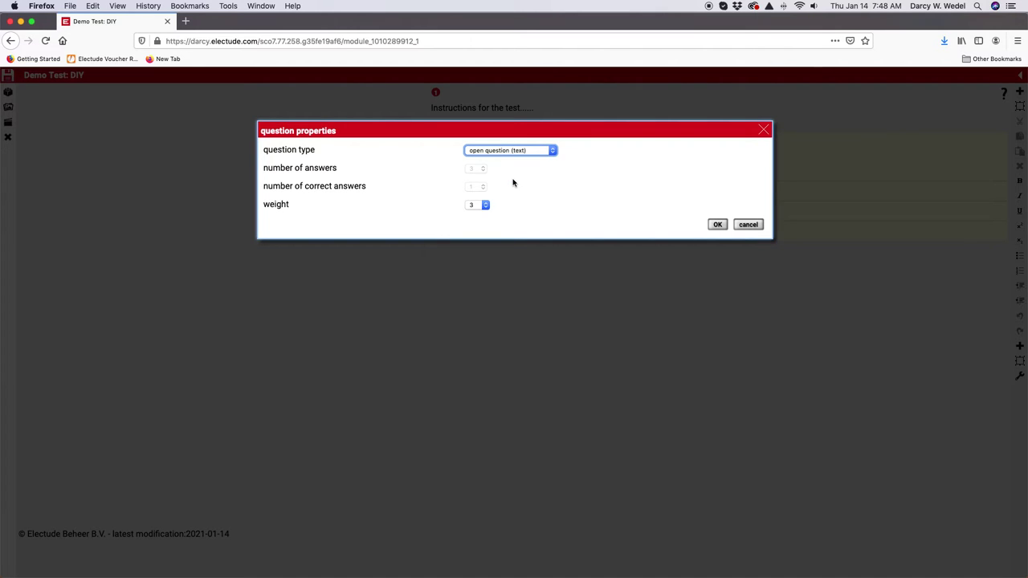
click(717, 224)
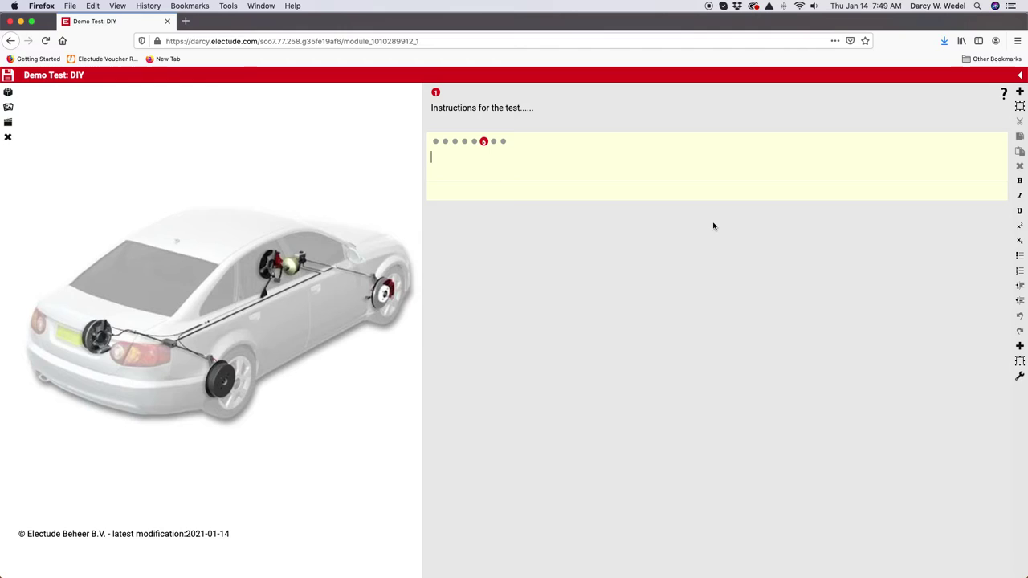
Enter "4" as the accepted text answer of question six.
click(457, 193)
click(477, 165)
click(449, 196)
text(4)
Change question six to a drag and drop question and clear its first answer text.
click(1020, 374)
click(553, 150)
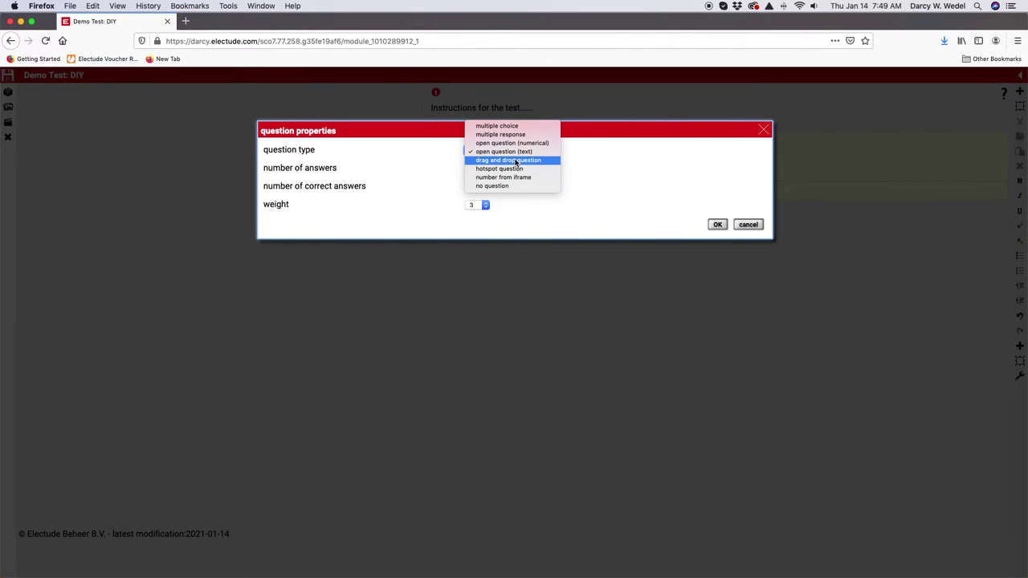
click(515, 162)
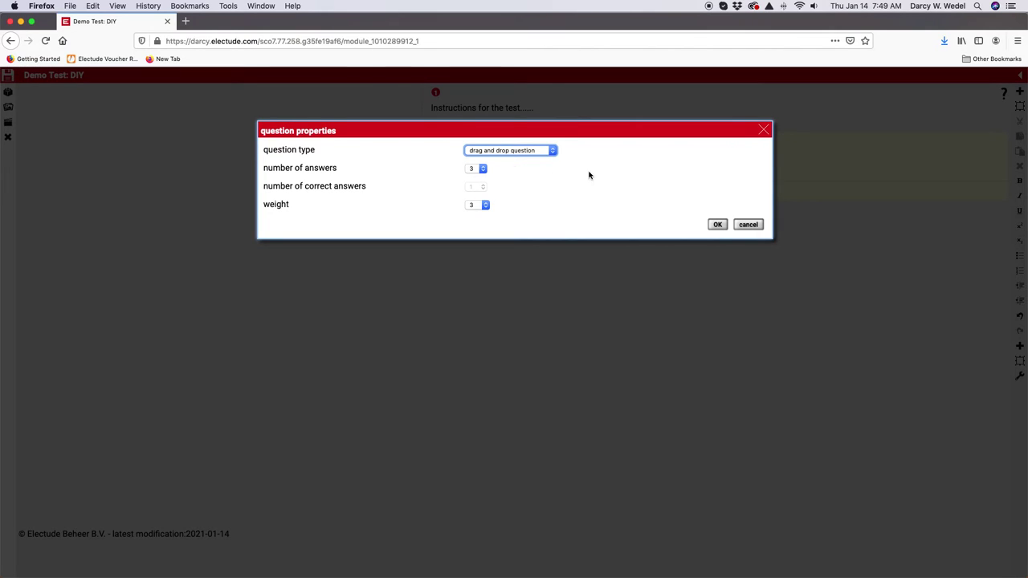
click(717, 224)
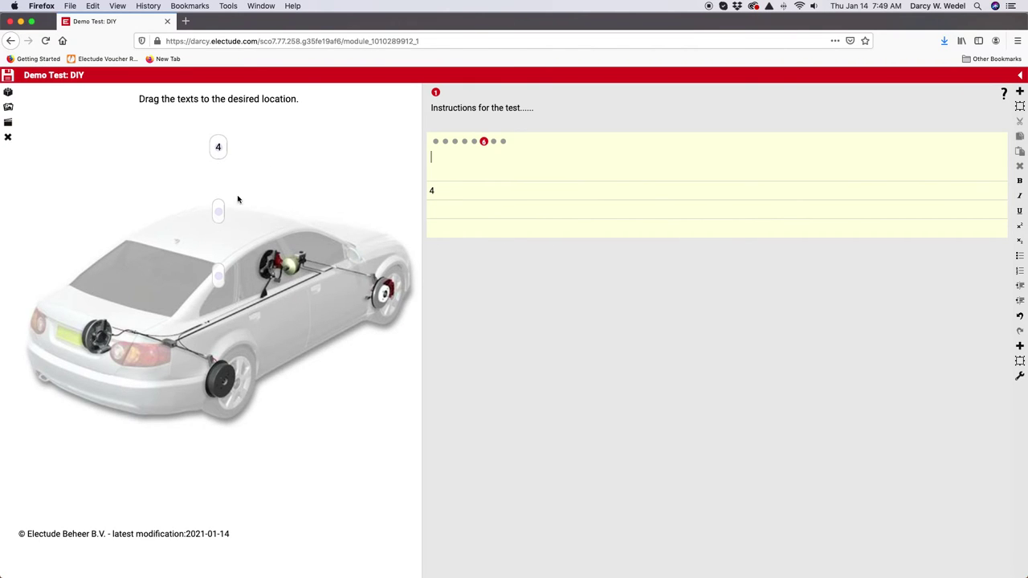
click(438, 194)
key(BackSpace)
Set the uploaded photo of the three men in caps as question six's image and enter "Identify...." as the question text.
click(8, 108)
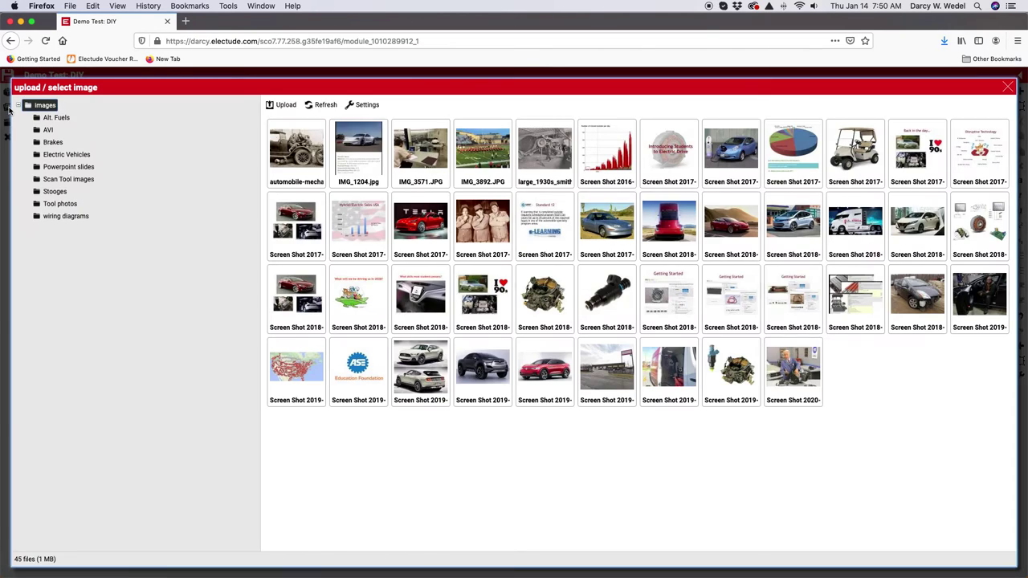
double_click(478, 232)
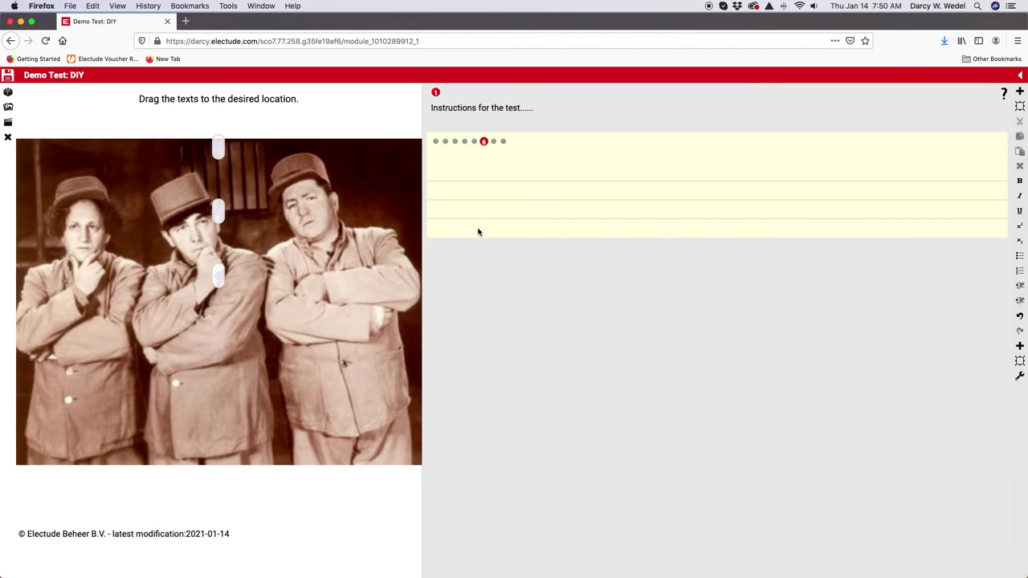
click(453, 167)
text(Identify....)
Enter "Larry", "Moe" and "Currly" as question six's three draggable answer texts.
click(441, 190)
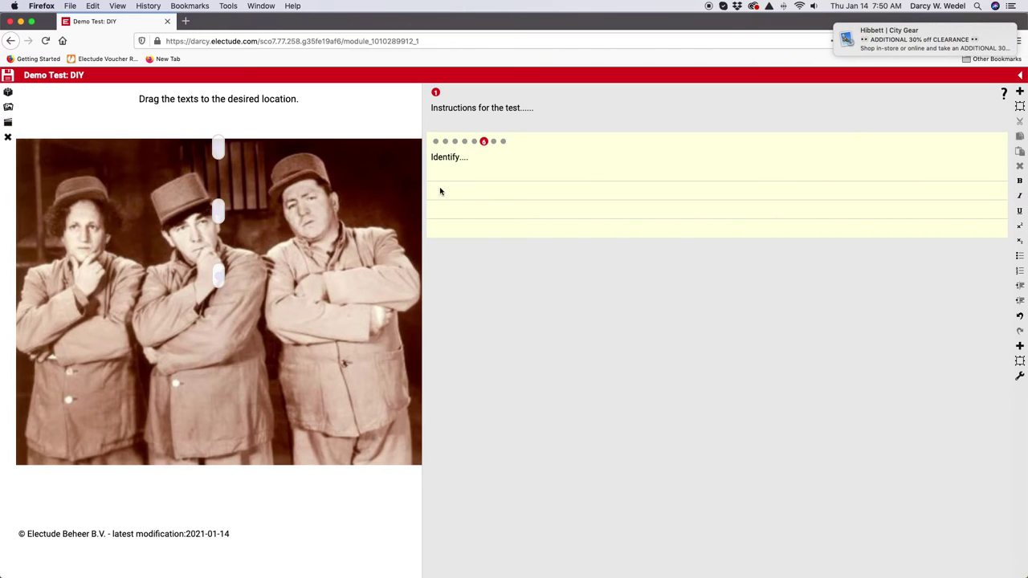
text(Larry)
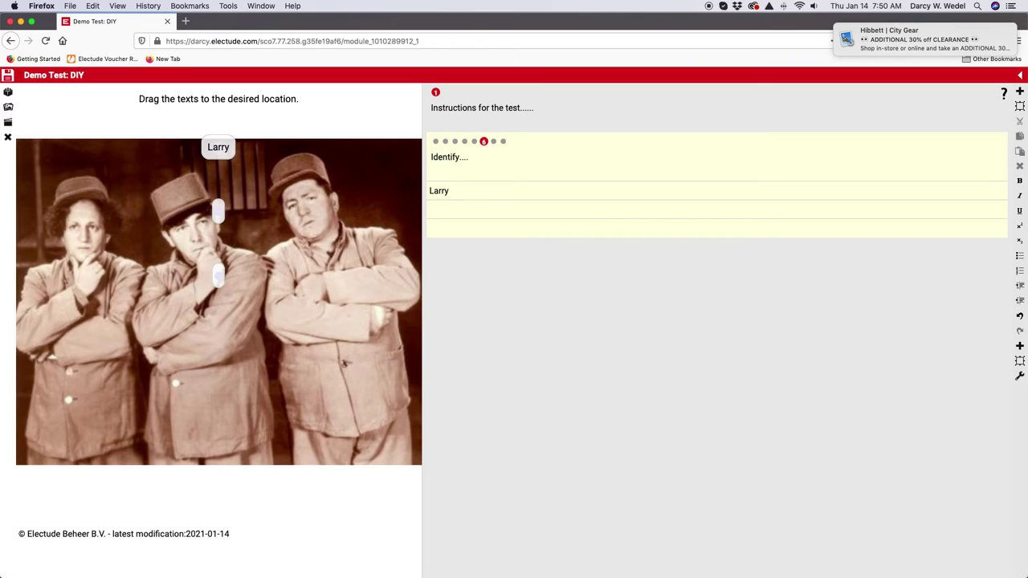
click(439, 217)
text(Moe)
click(442, 235)
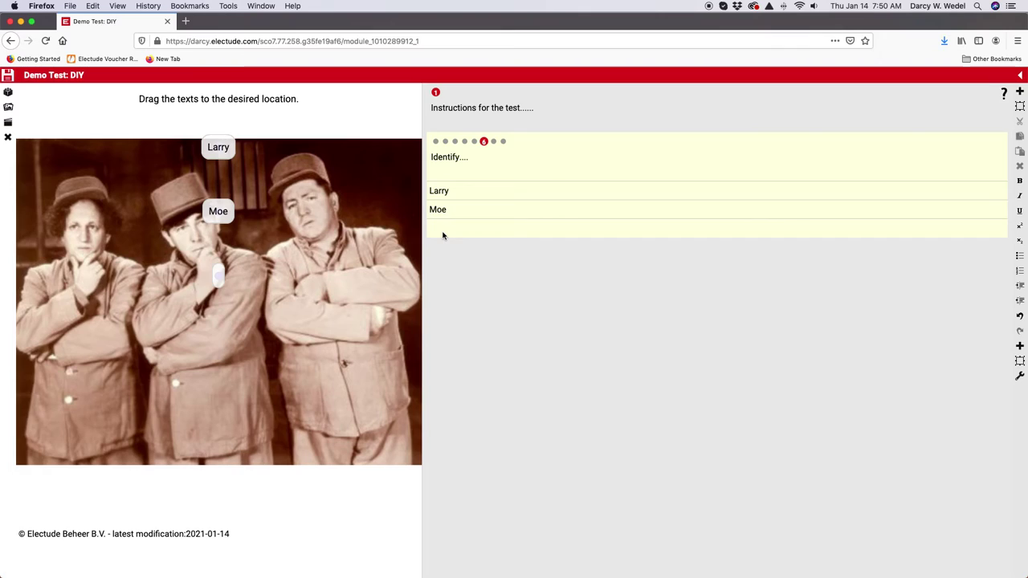
text(Curr)
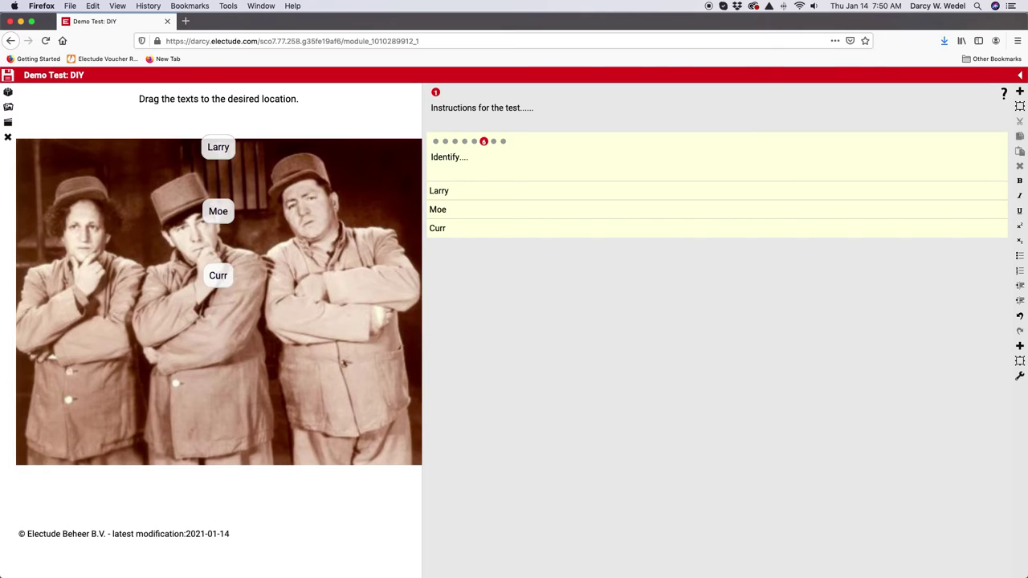
text(ley)
click(452, 229)
key(BackSpace)
Place the Currly, Moe and Larry labels on their matching men in the photo, and save the test.
drag(222, 273, 318, 257)
drag(217, 211, 207, 279)
drag(217, 149, 84, 285)
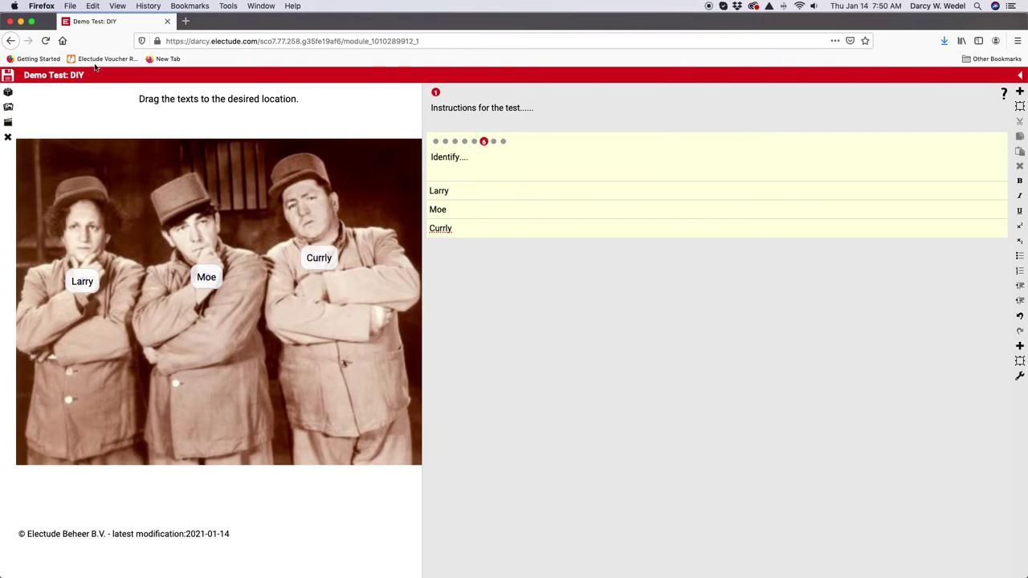
click(8, 74)
Change question seven to a hotspot question and enter "Identify the mass air flow sensor." as its text.
click(494, 142)
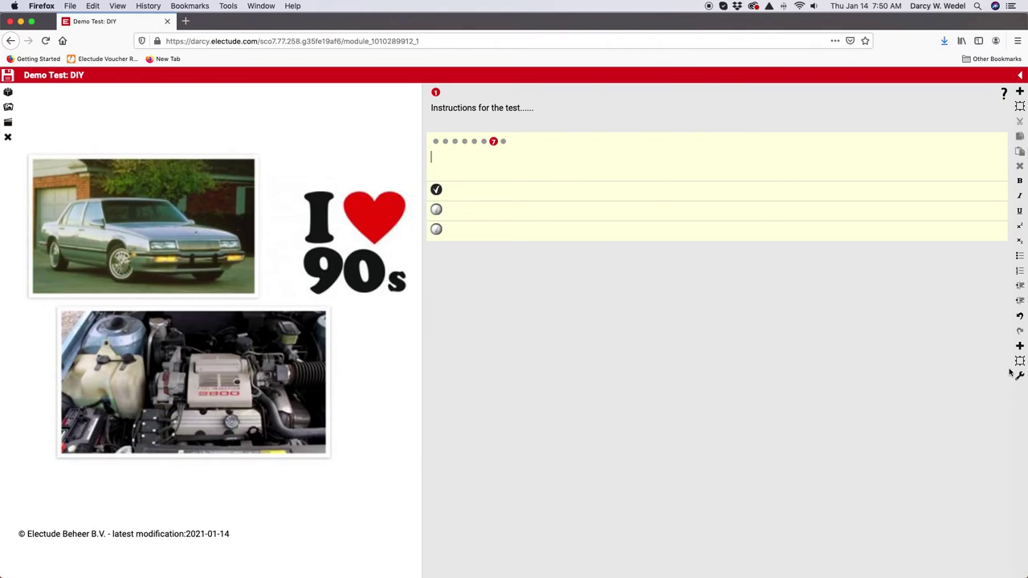
click(1018, 376)
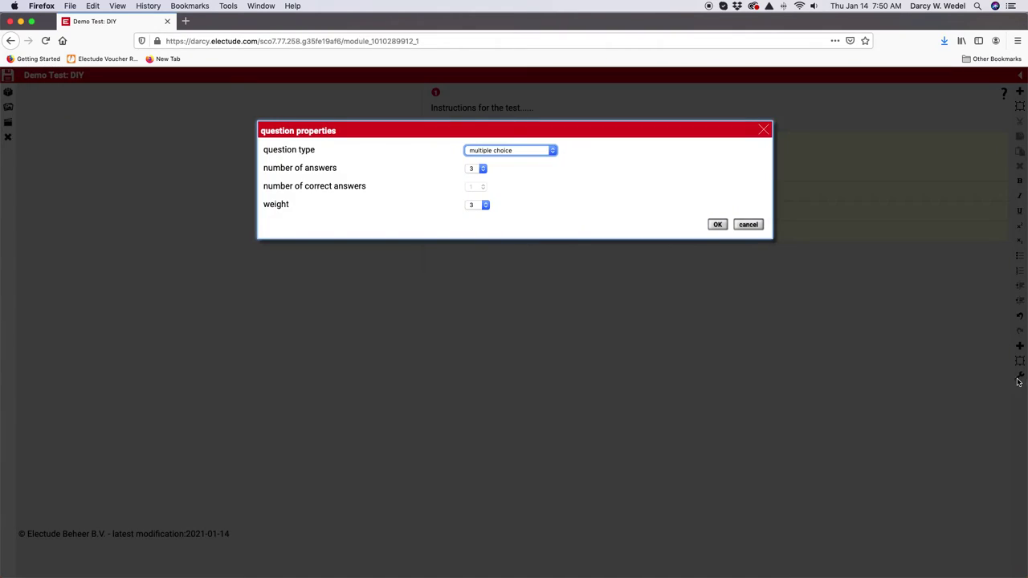
click(551, 150)
click(522, 196)
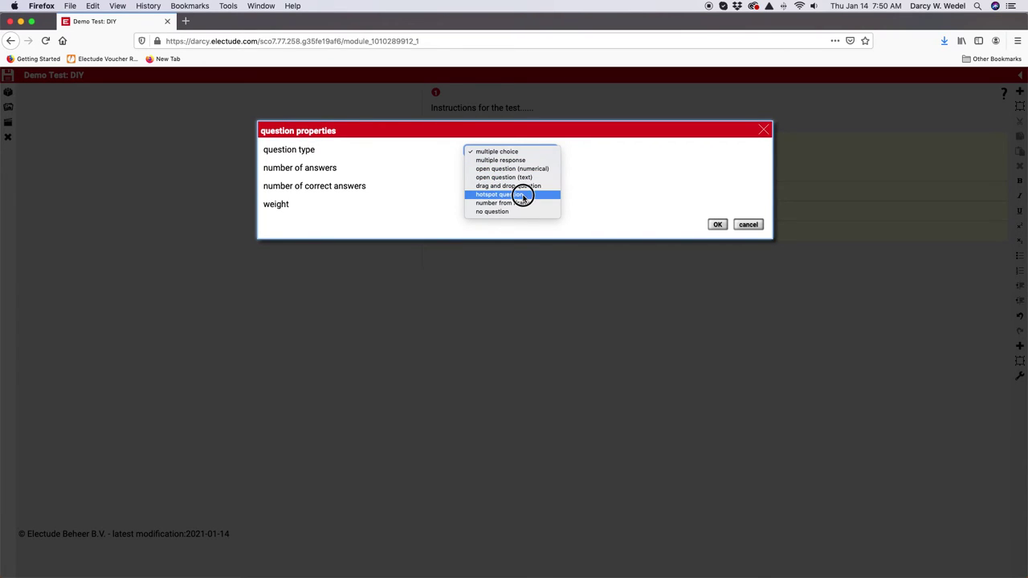
click(717, 224)
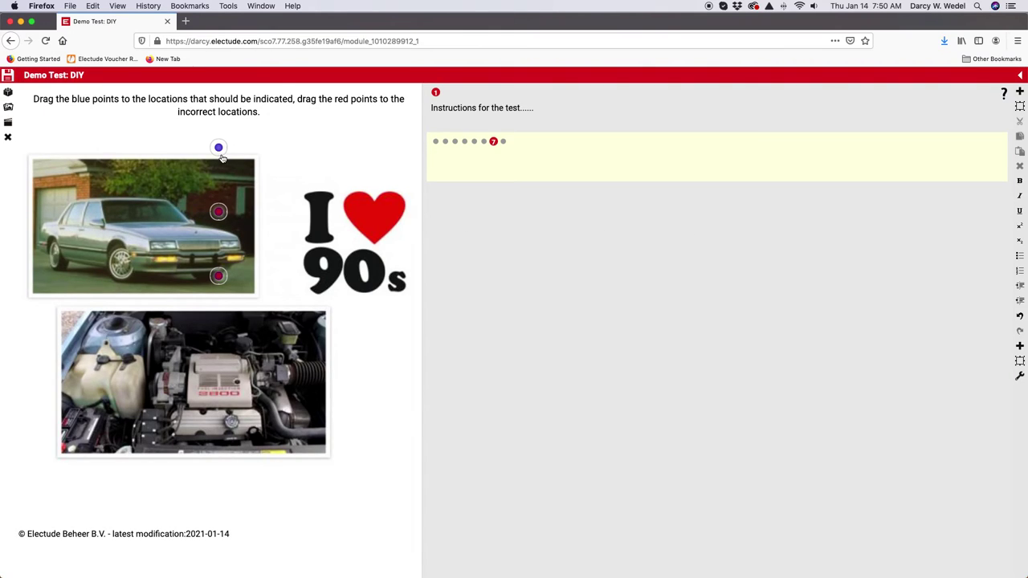
click(472, 174)
text(Identify the mas)
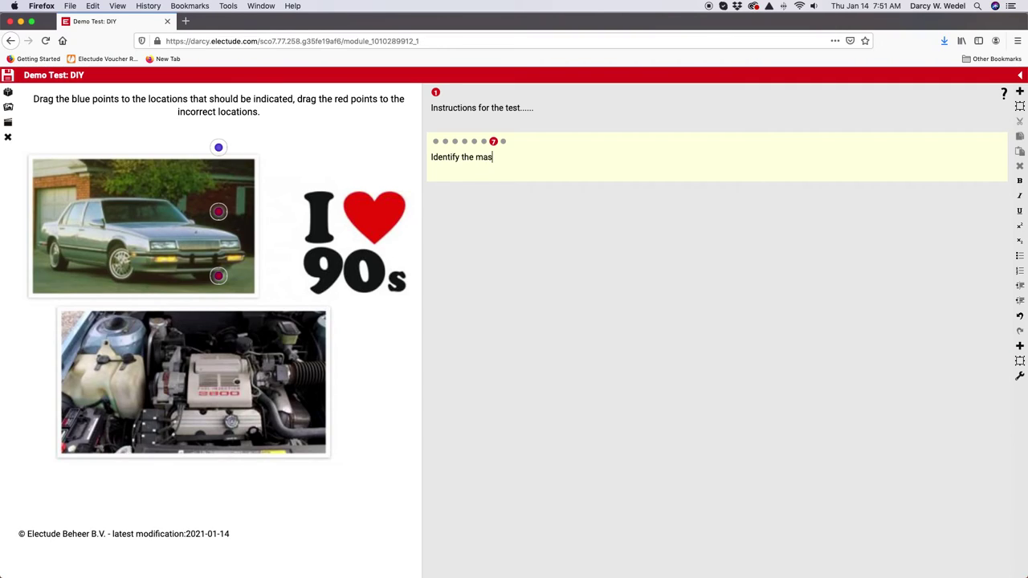
text(s air flow senso)
Place the blue correct point beside the ribbed intake hose and the two red incorrect points elsewhere in the engine bay photo.
drag(218, 147, 283, 377)
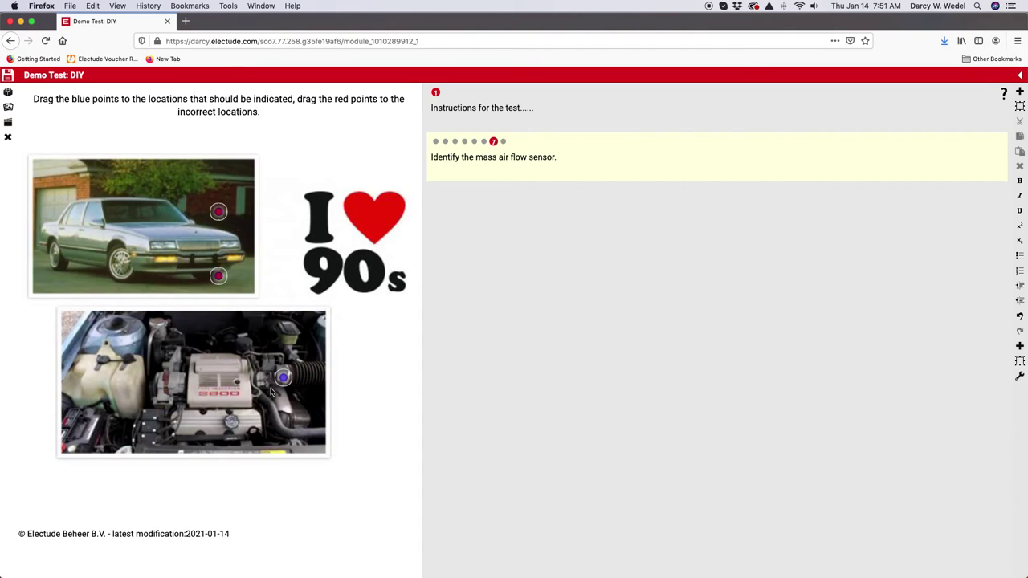
drag(218, 276, 244, 339)
drag(219, 213, 150, 413)
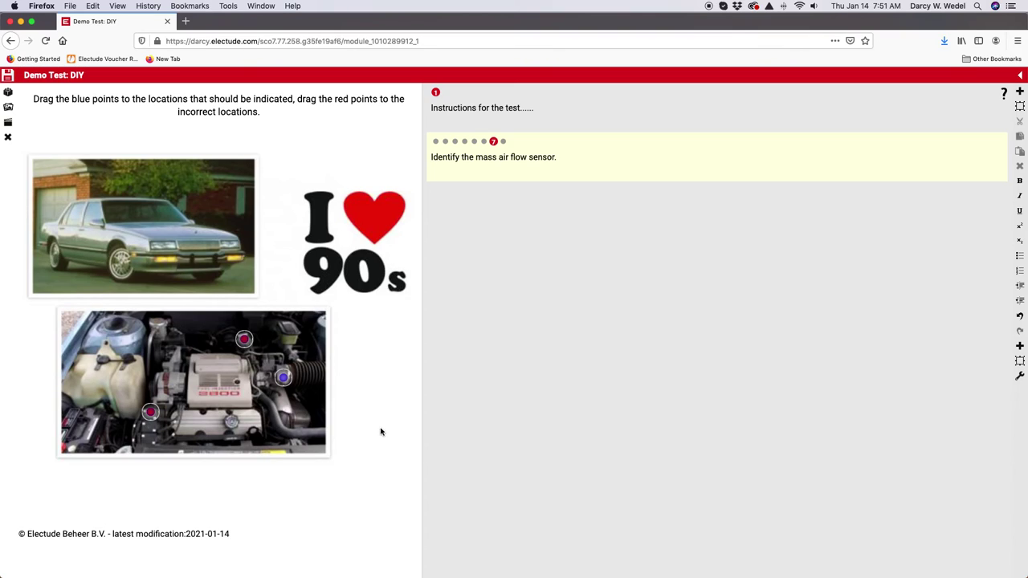
Set question seven's number of answers to 6 and move two added red points onto the white reservoir and the battery.
click(1018, 376)
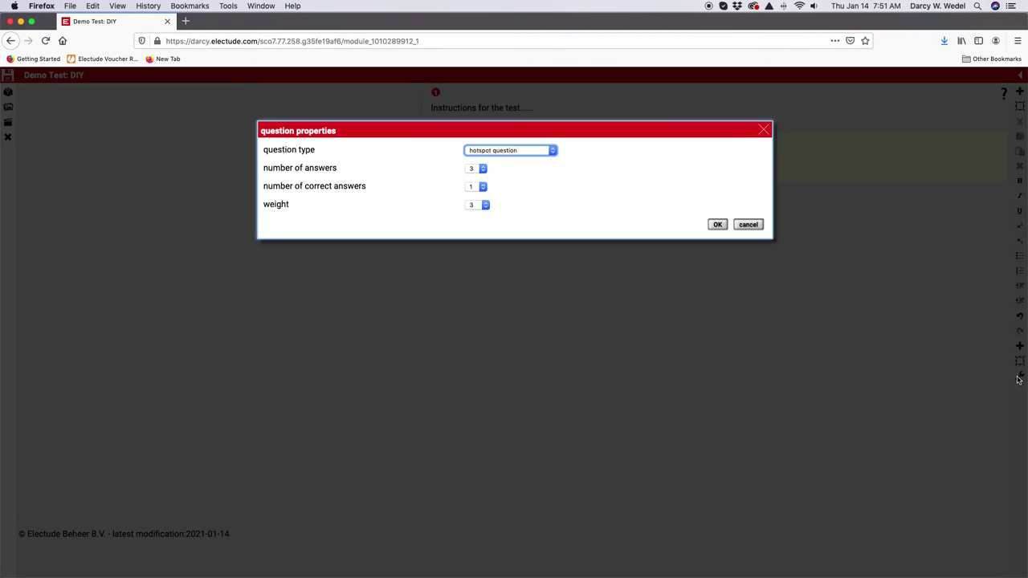
click(482, 169)
click(475, 196)
click(717, 225)
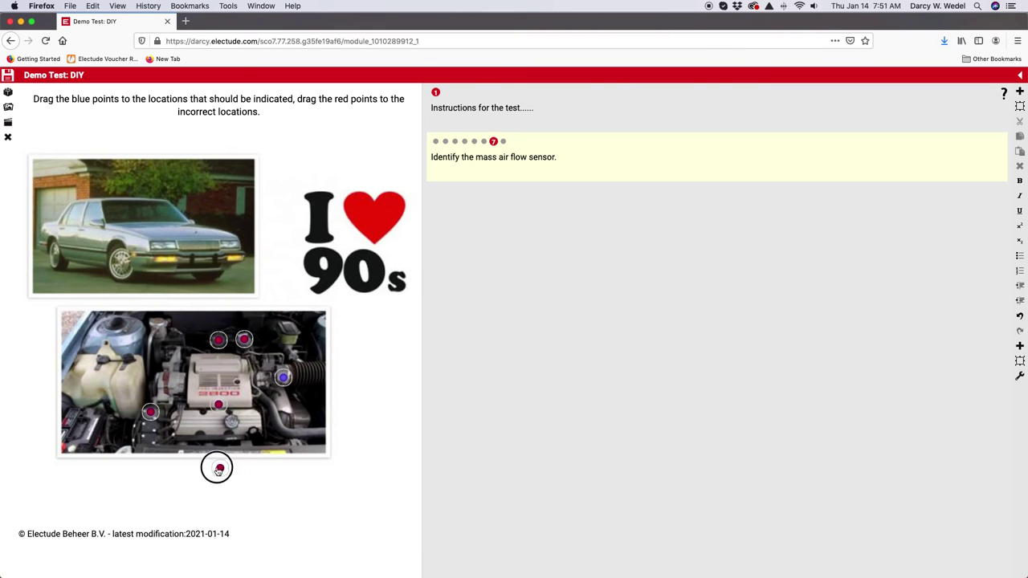
drag(217, 469, 126, 377)
drag(217, 340, 105, 427)
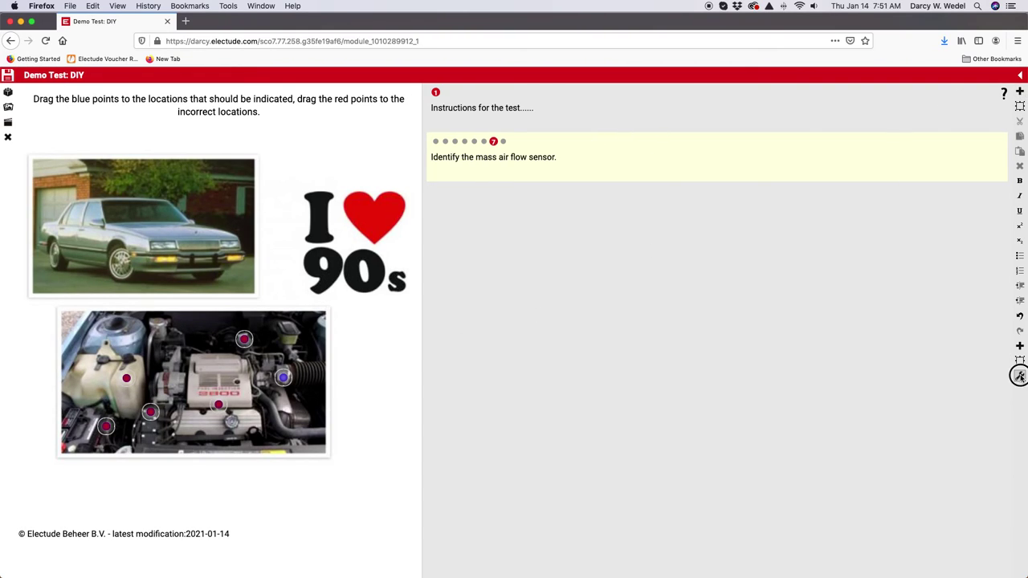
click(1019, 375)
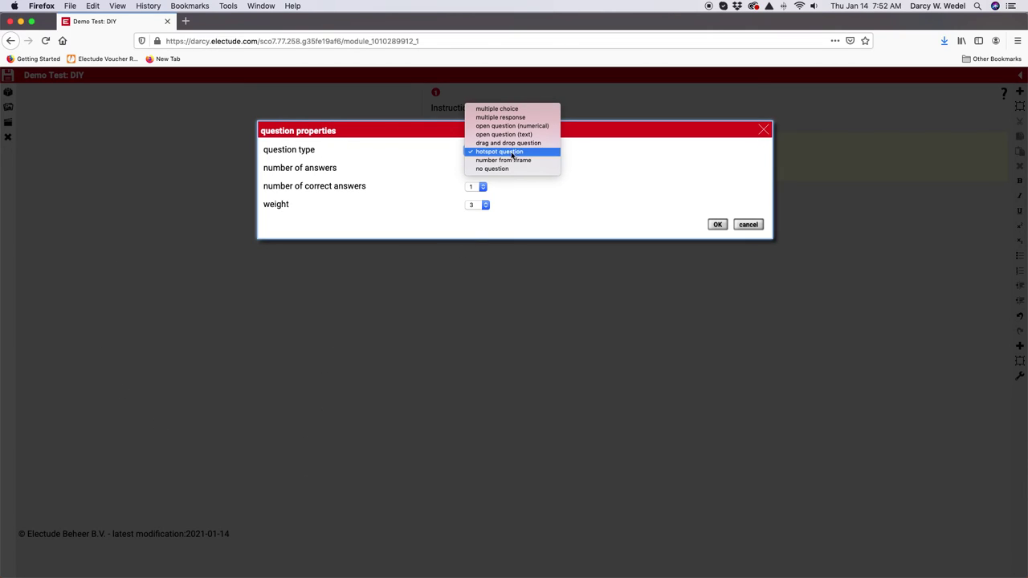
click(504, 161)
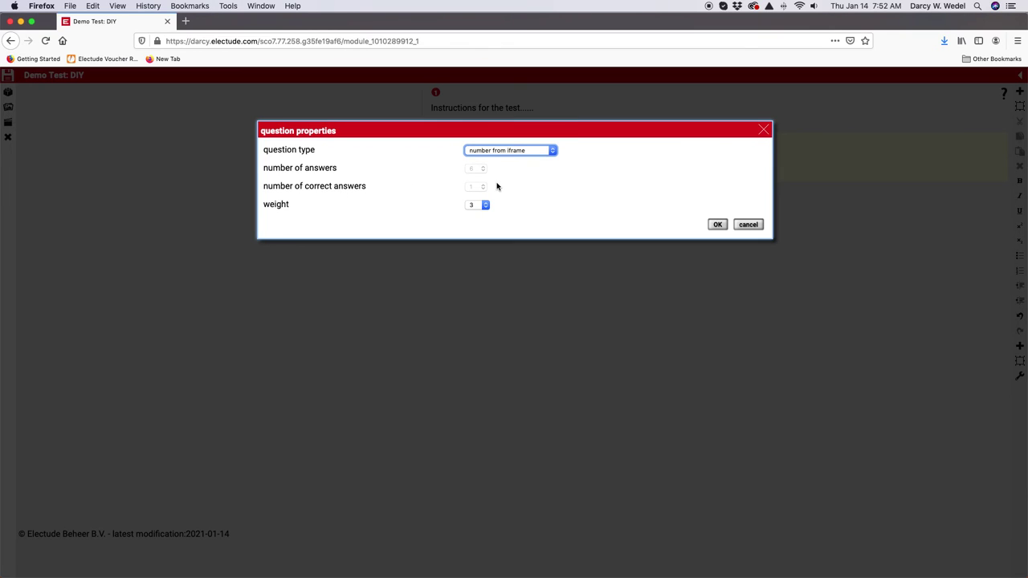
click(552, 151)
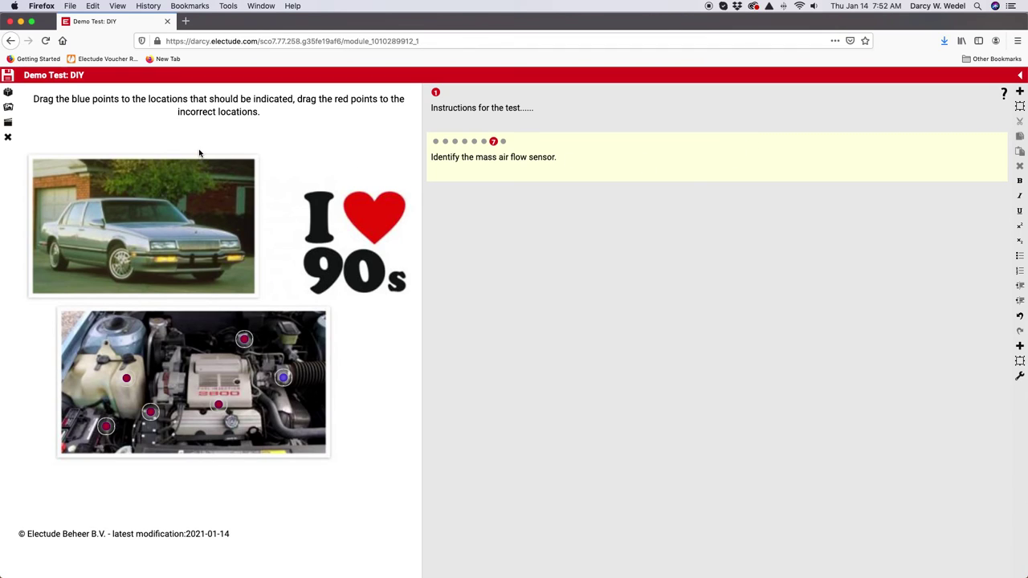
Save the test and leave the module editor.
click(9, 76)
click(1020, 76)
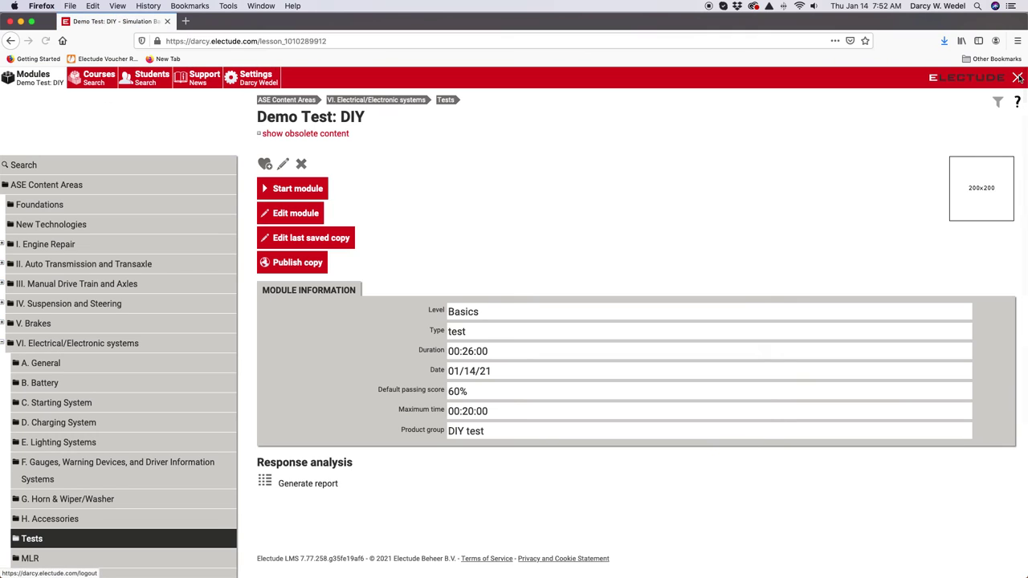
Publish the saved copy of Demo Test: DIY and return to the Tests folder.
click(294, 269)
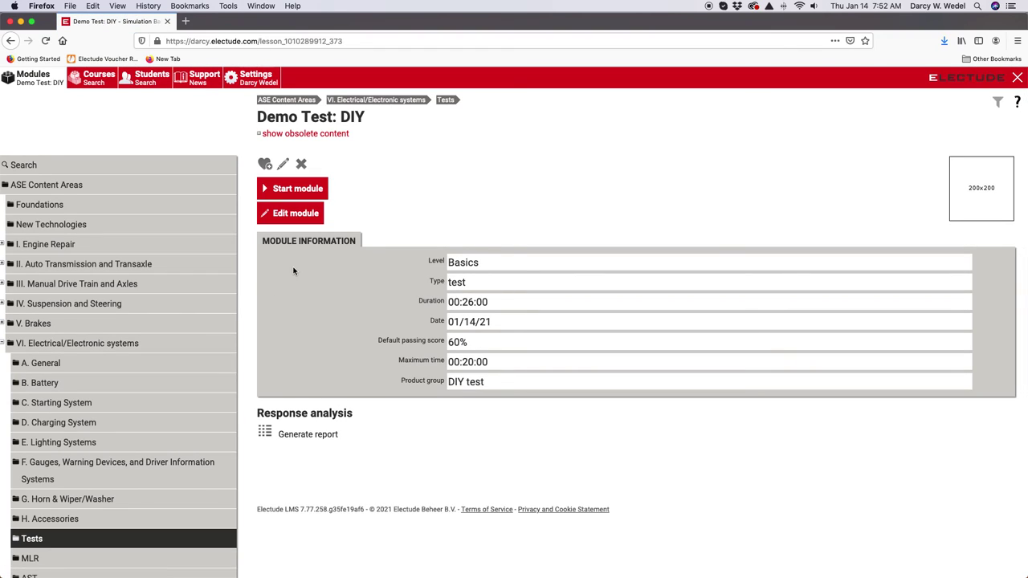
click(47, 539)
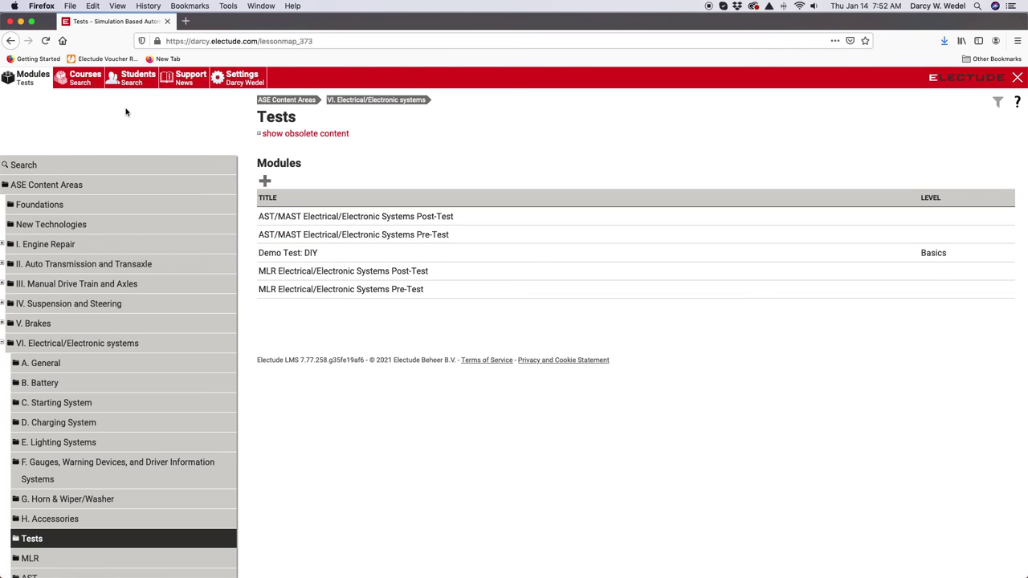
Open the CAN Network Course from the self-made courses.
click(81, 77)
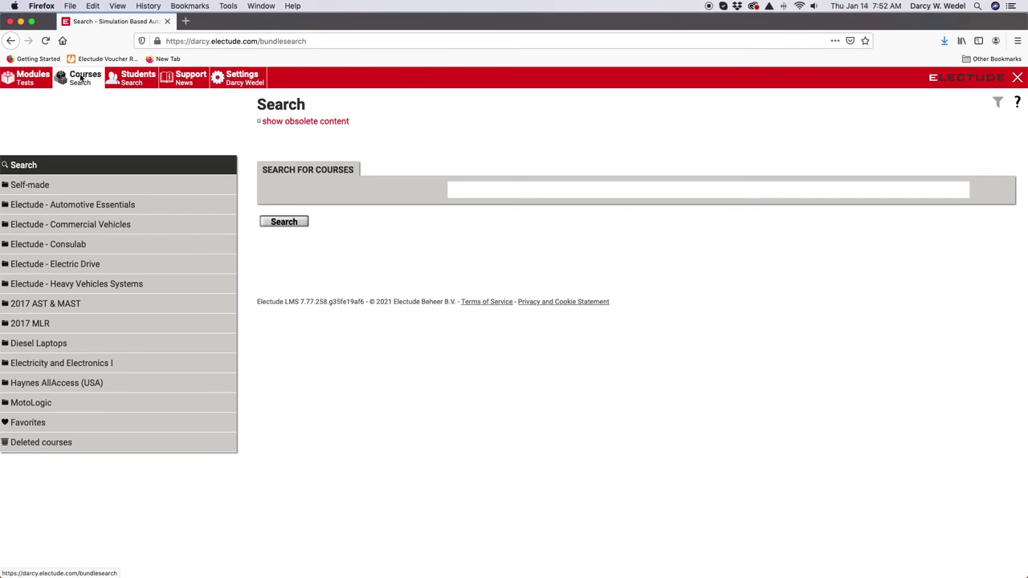
click(40, 185)
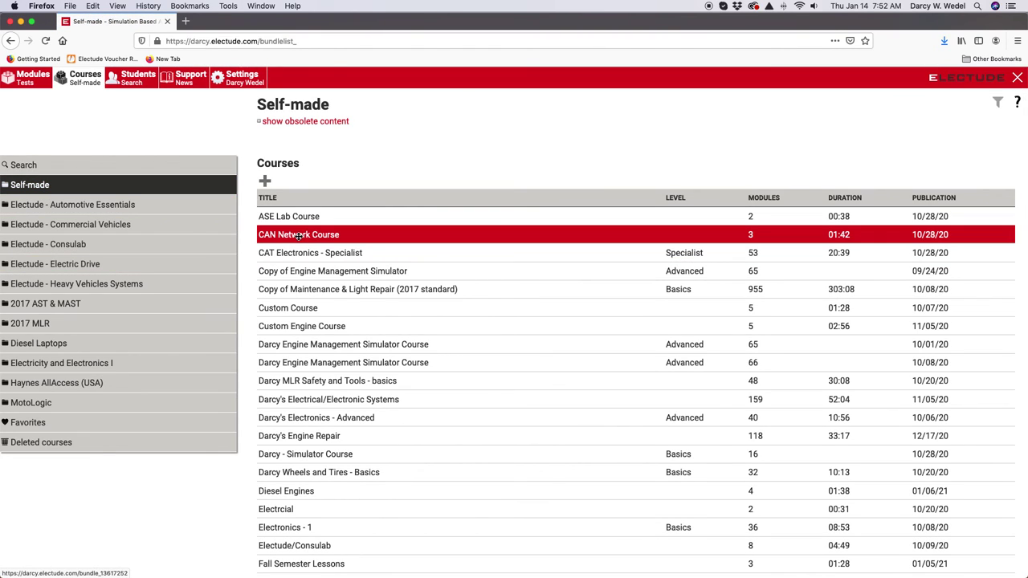
click(297, 235)
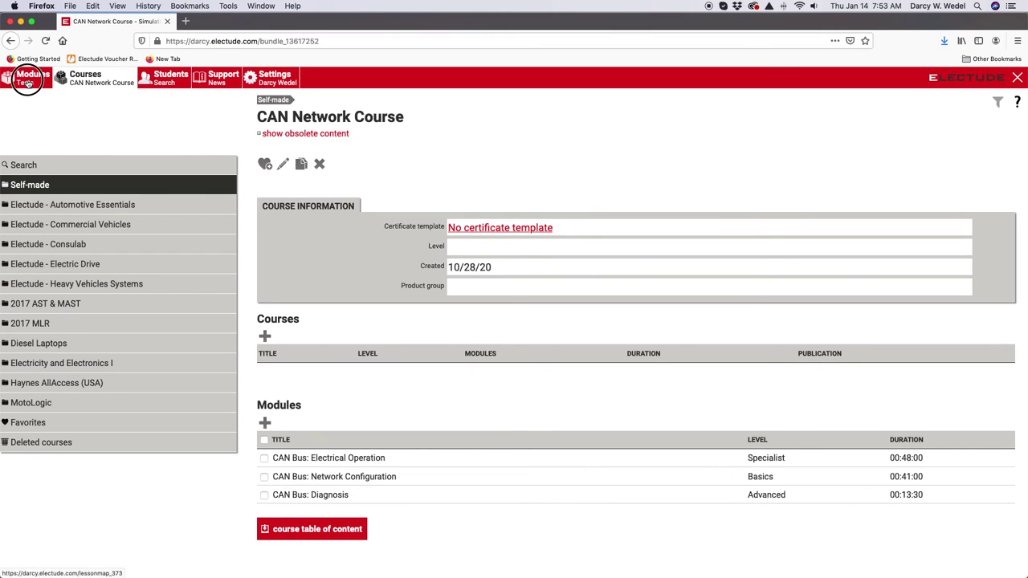
Add the Demo Test: DIY module from the Tests folder to the CAN Network Course.
click(28, 80)
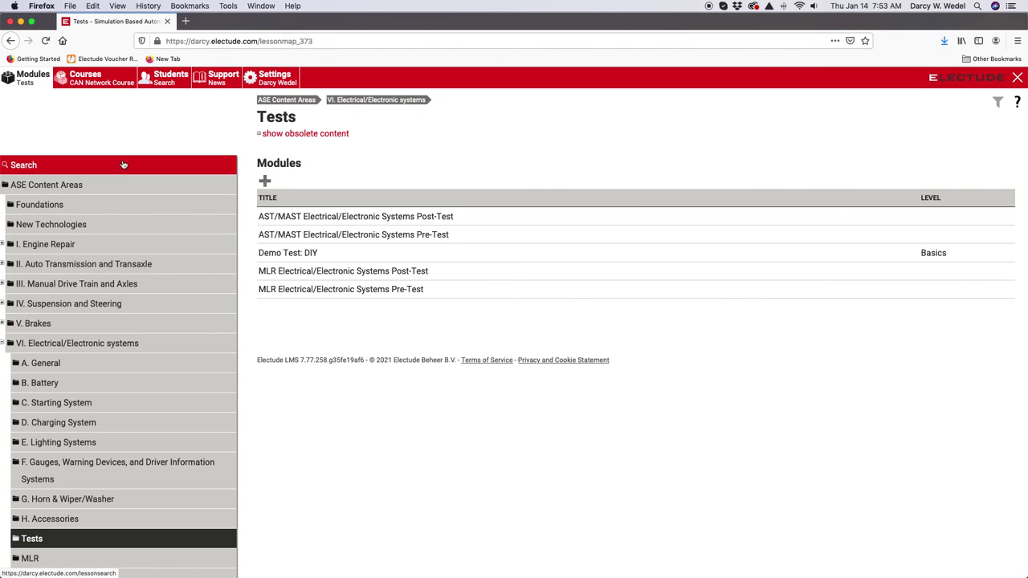
click(296, 255)
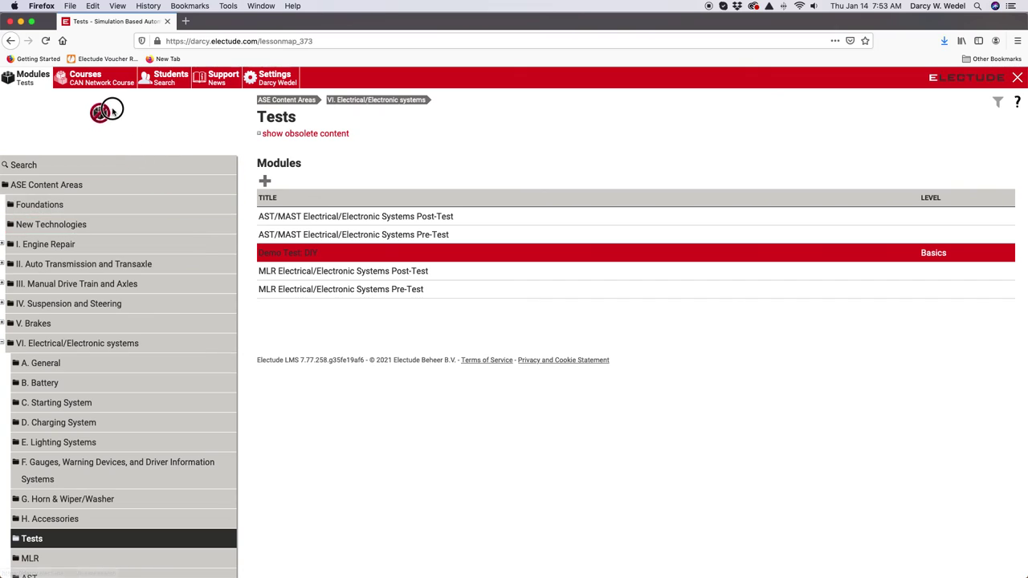
click(102, 74)
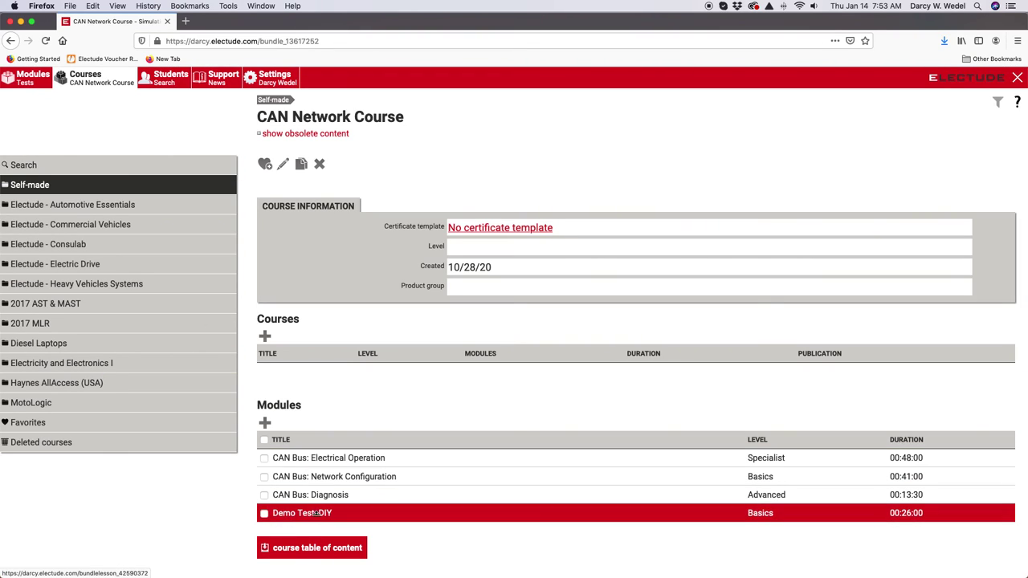
mouse_move(313, 514)
mouse_down()
mouse_move(311, 497)
mouse_move(315, 513)
mouse_up()
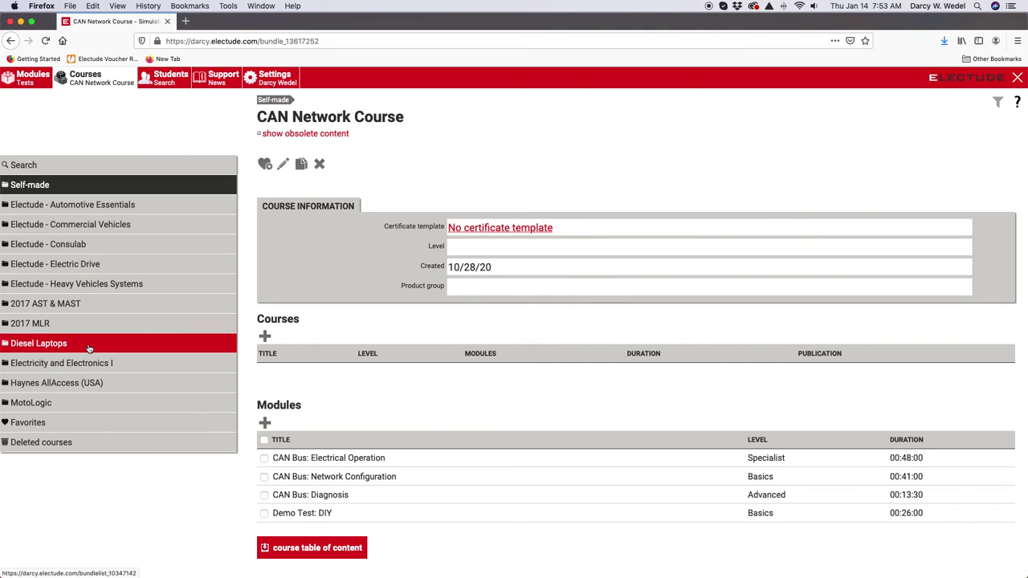
Show the All / New list of modules to find the newly published test.
click(26, 76)
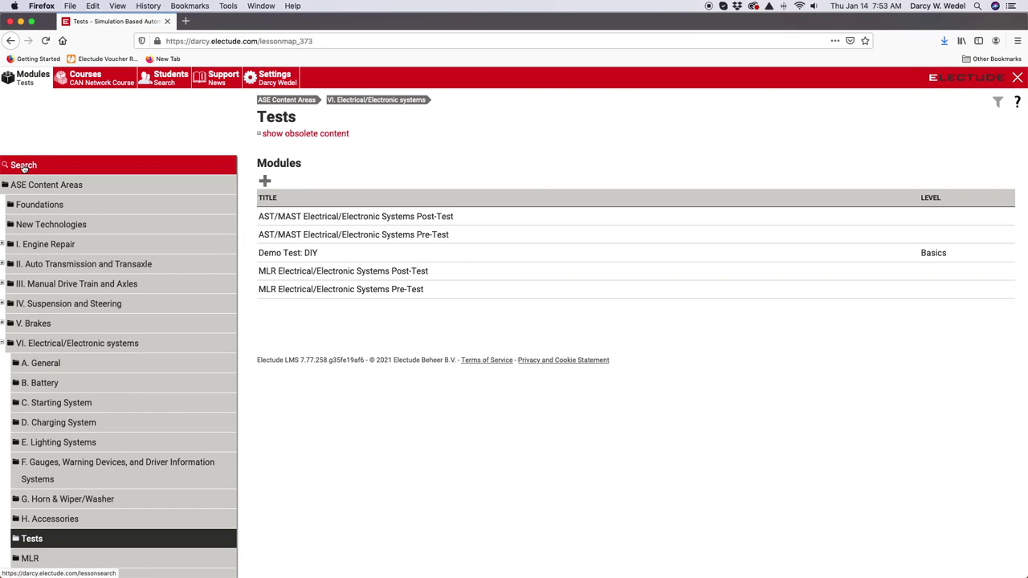
scroll(32, 265, down, 5)
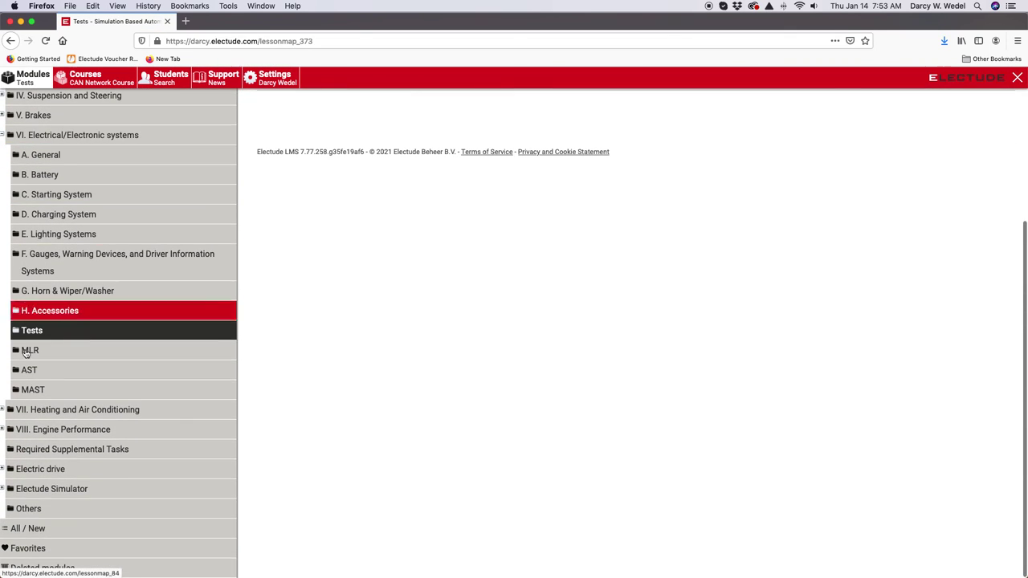
click(32, 528)
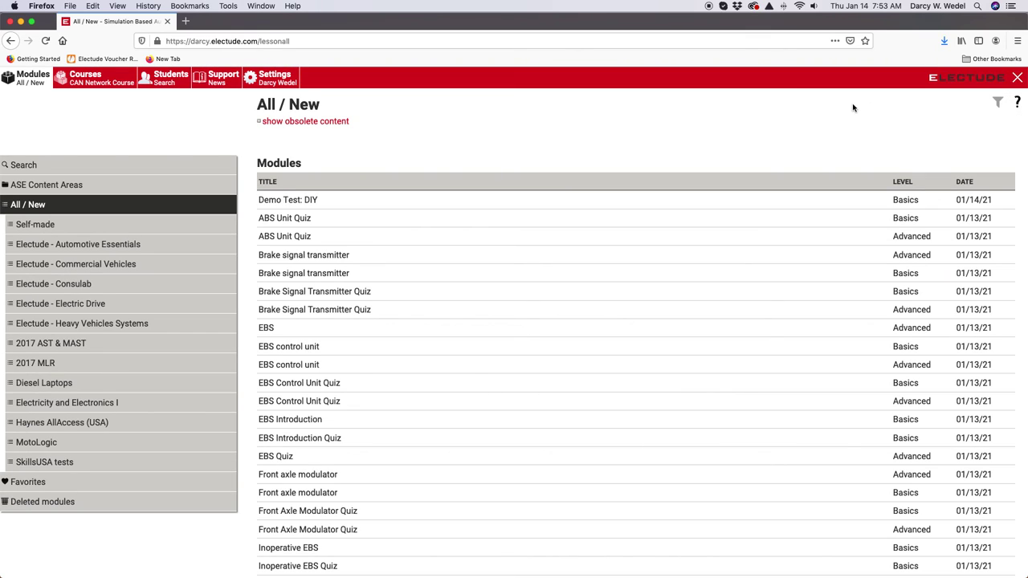
Set the module filter in the settings to include only the Test type, excluding Lesson, and save it.
click(277, 83)
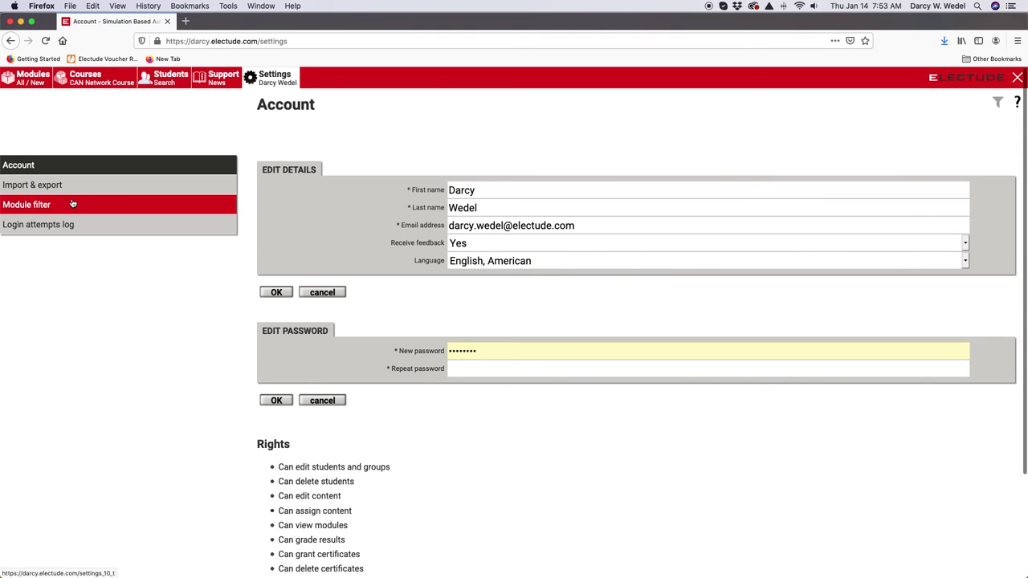
click(66, 205)
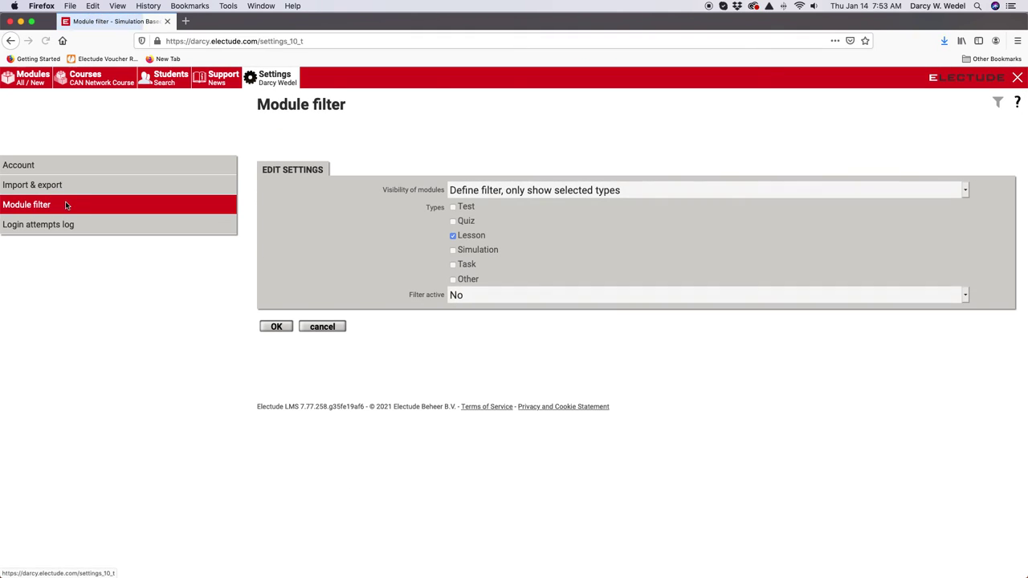
click(453, 208)
click(452, 235)
click(276, 326)
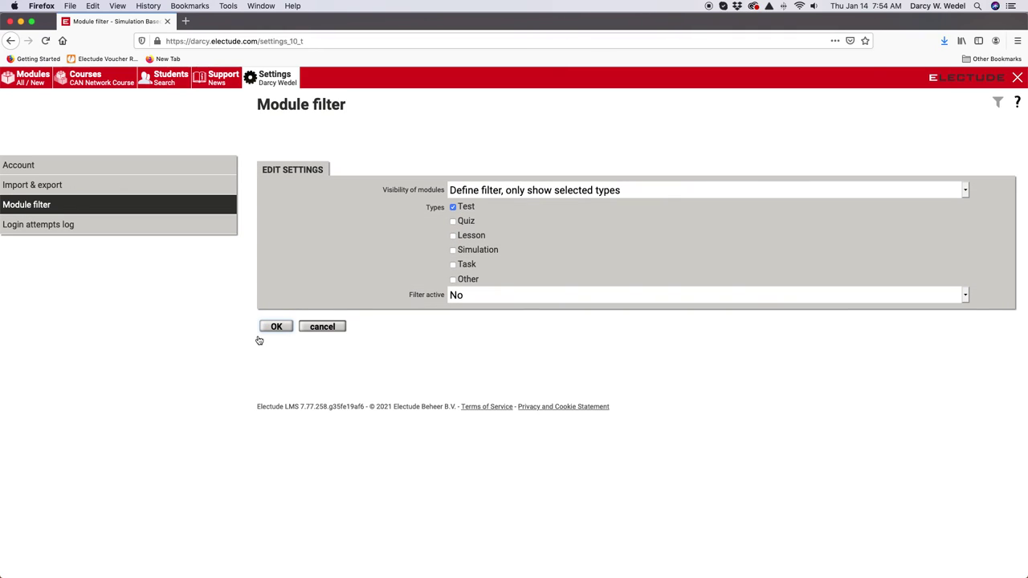
Activate the module filter on the All / New module list and look through the filtered tests.
click(33, 77)
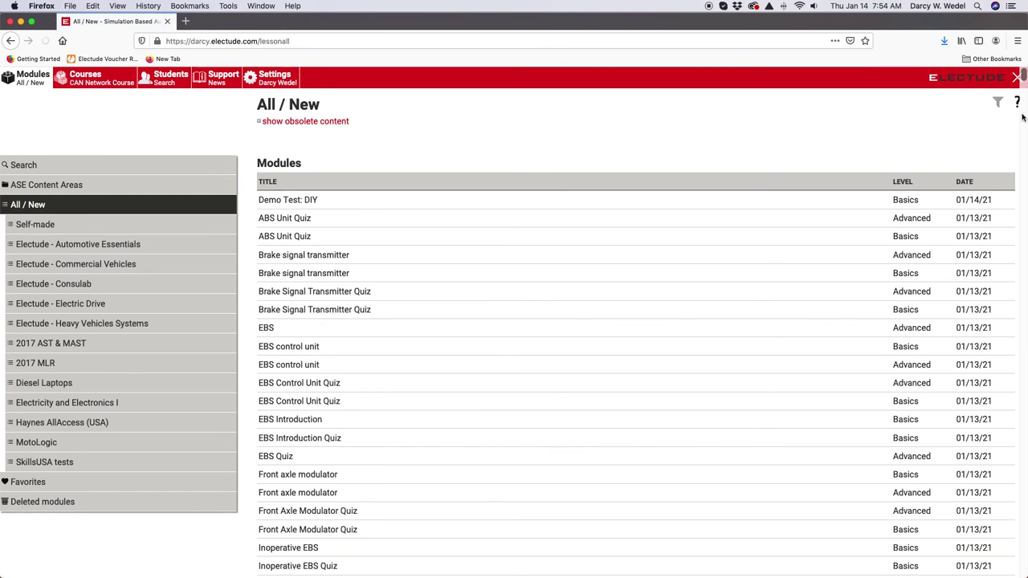
click(998, 103)
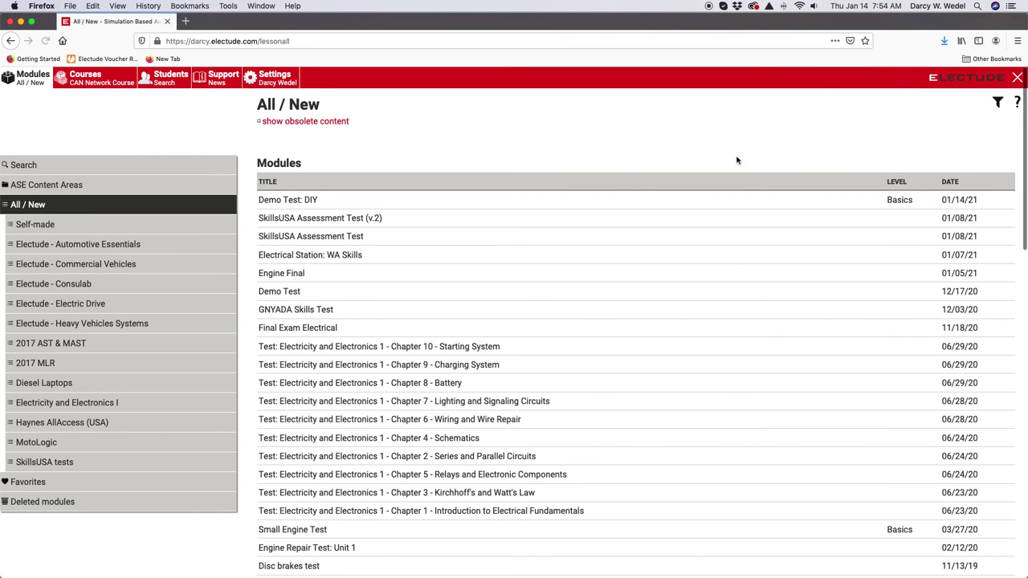
scroll(485, 220, down, 5)
scroll(484, 283, up, 5)
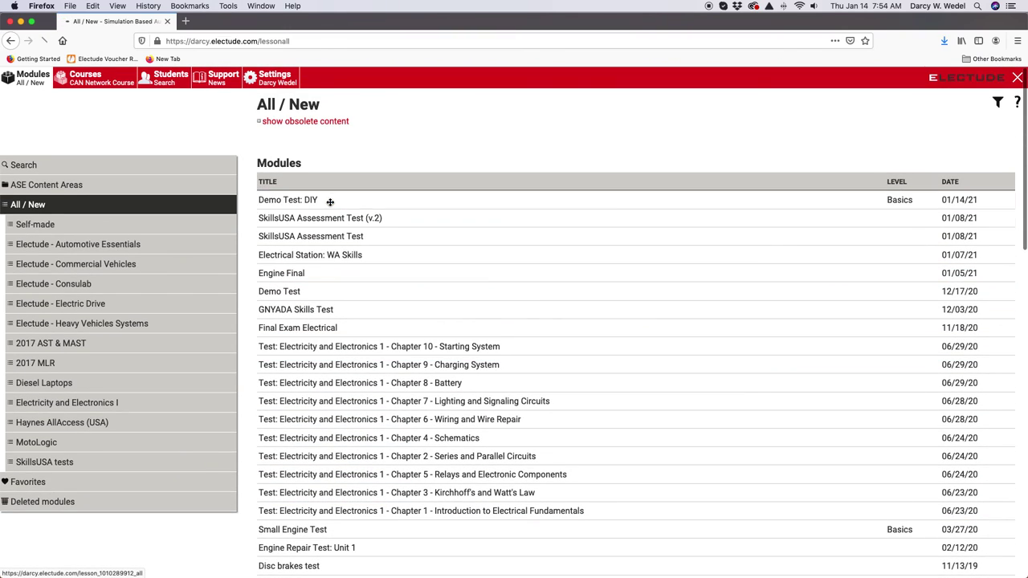